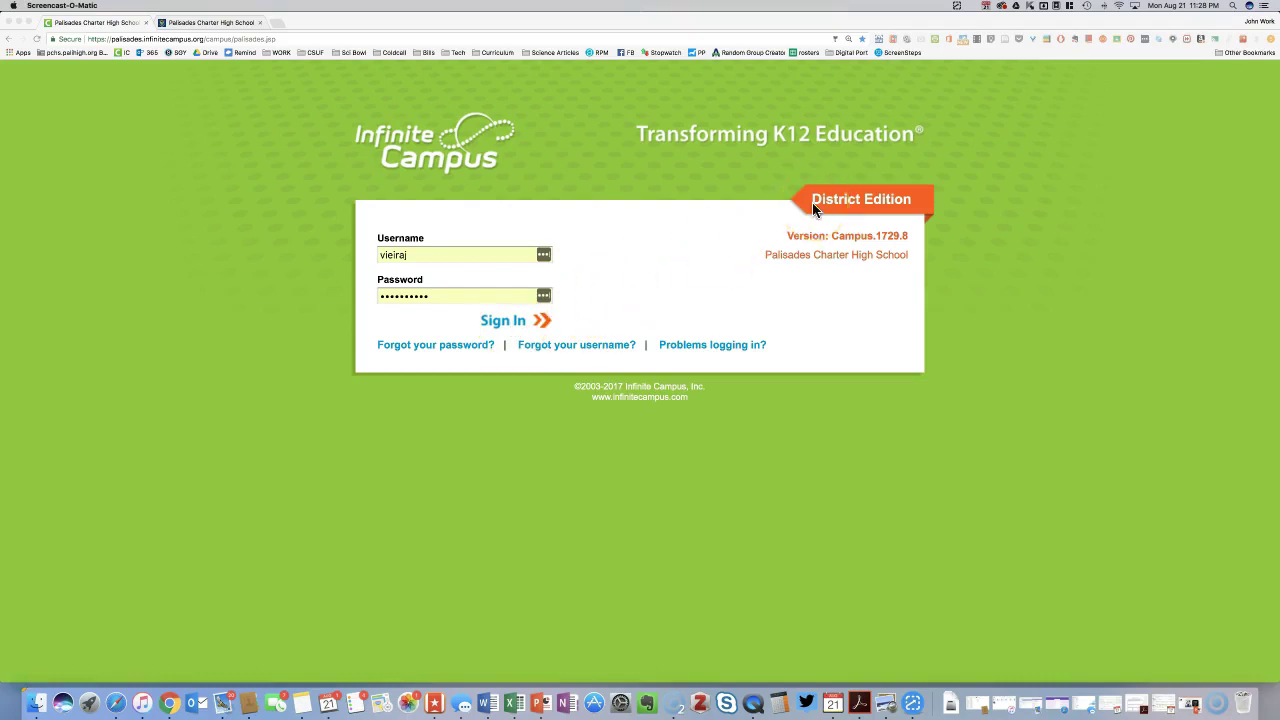
Step: Sign into the parent Campus Portal from the school website, then close the portal tab
left_click(218, 24)
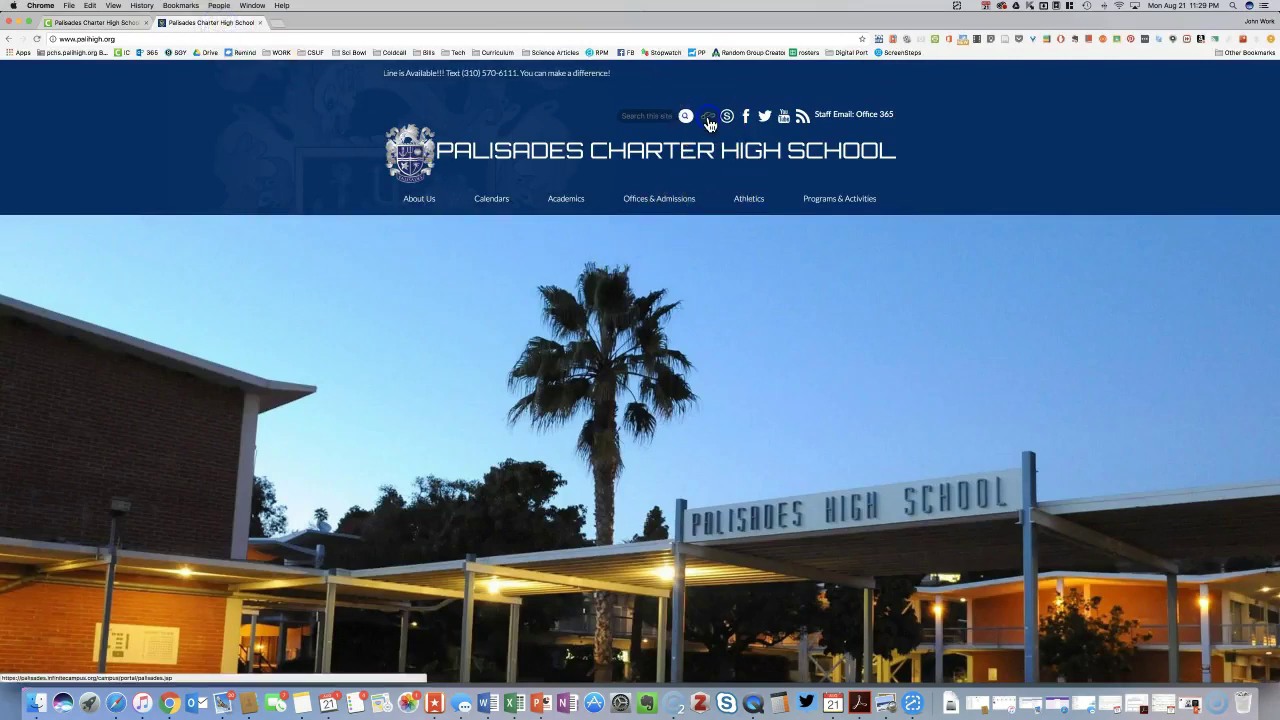
left_click(709, 122)
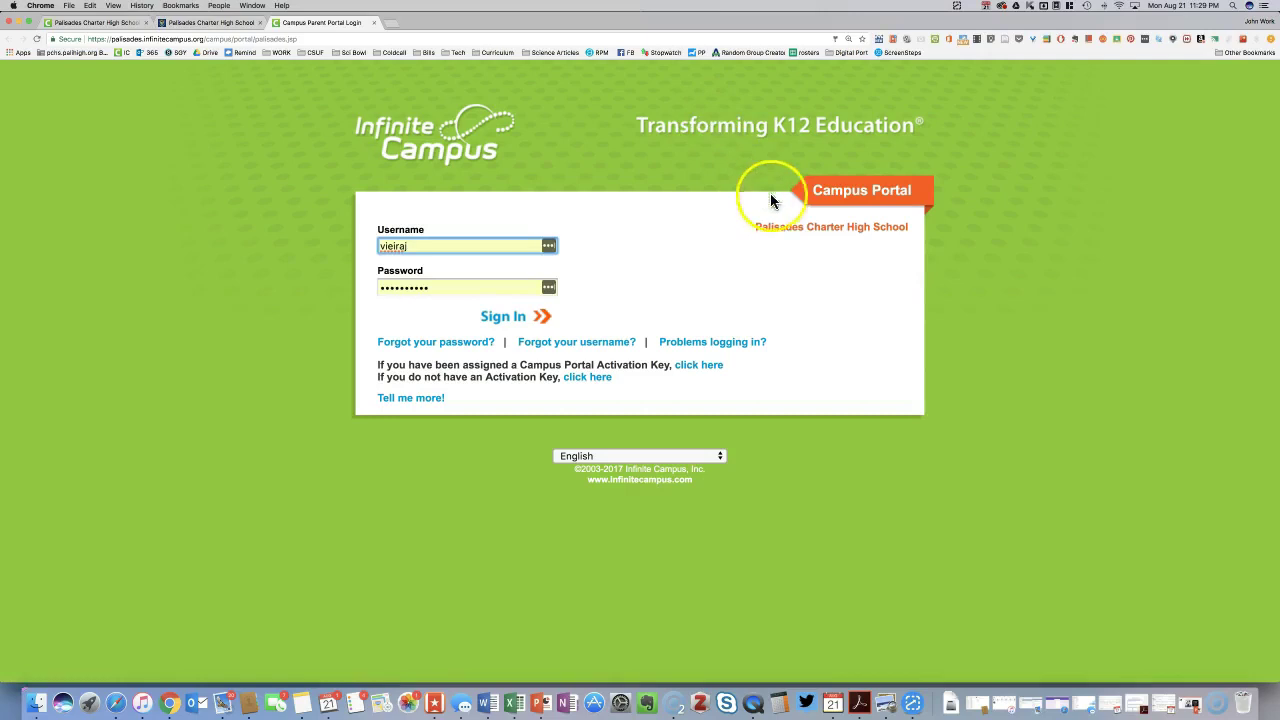
left_click(515, 317)
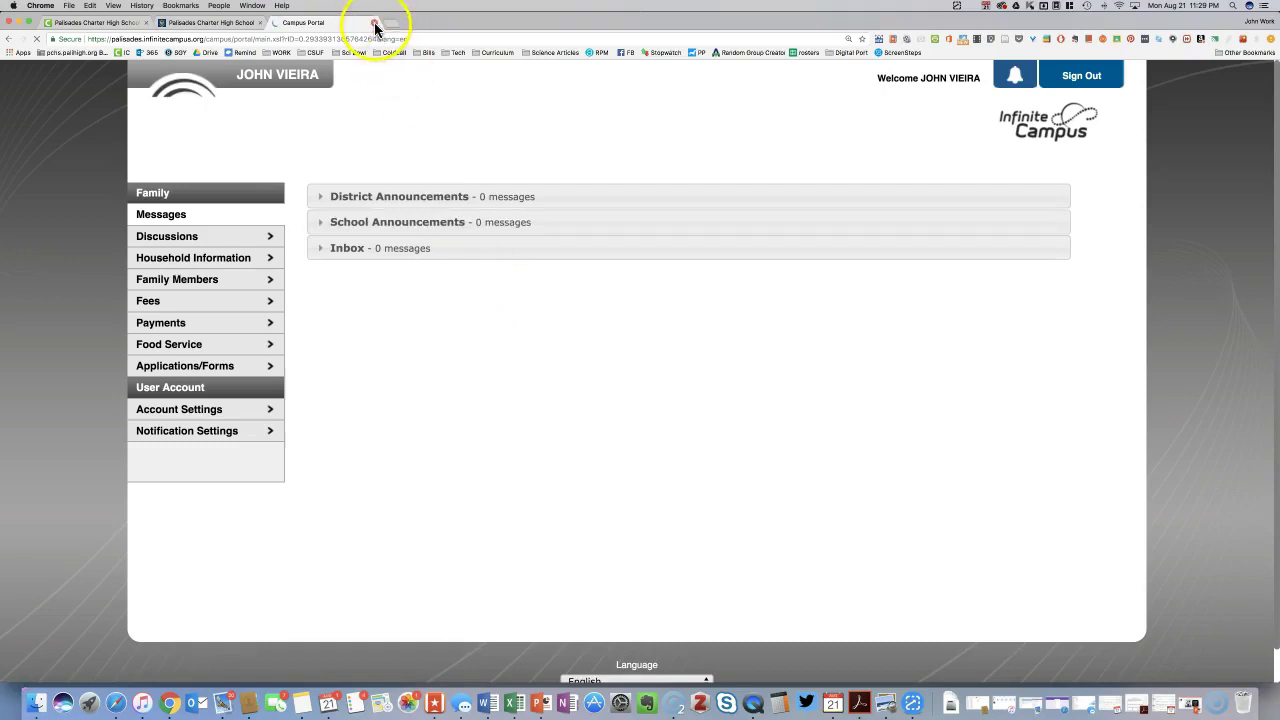
left_click(374, 23)
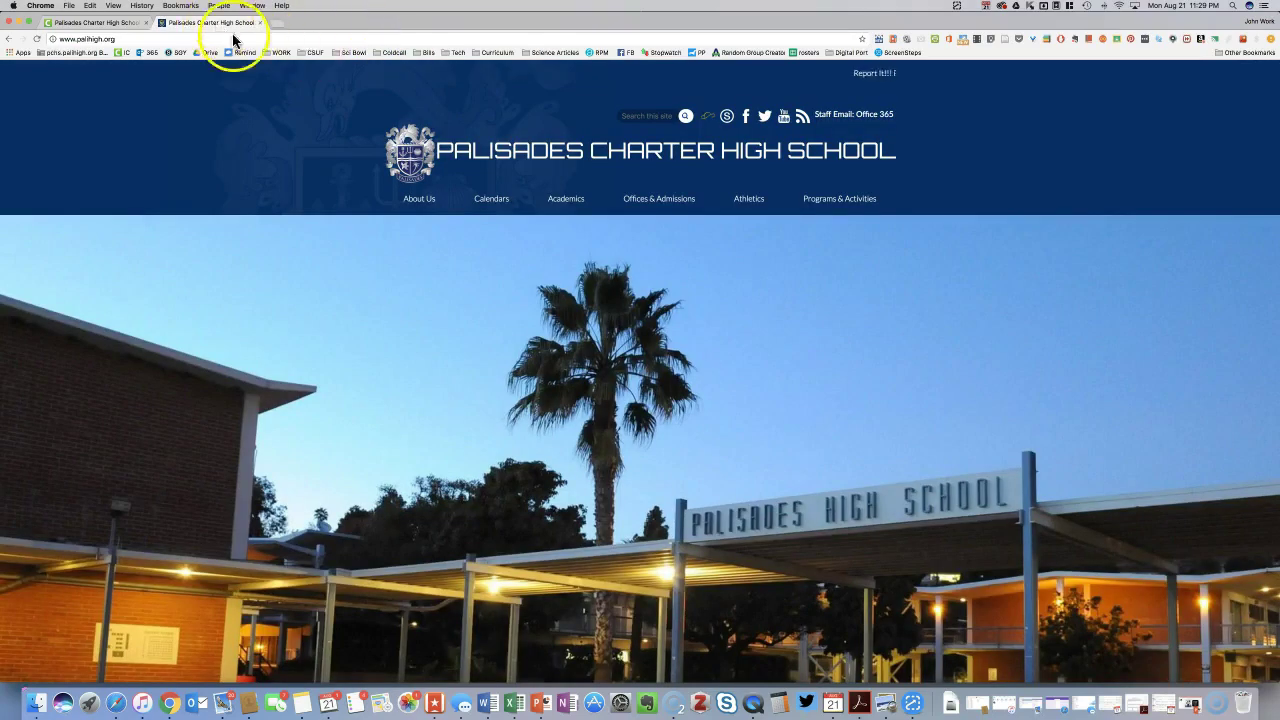
Step: Open the school's Staff page and launch its Infinite Campus Log In link in a new tab
scroll(745, 252, "down", 3)
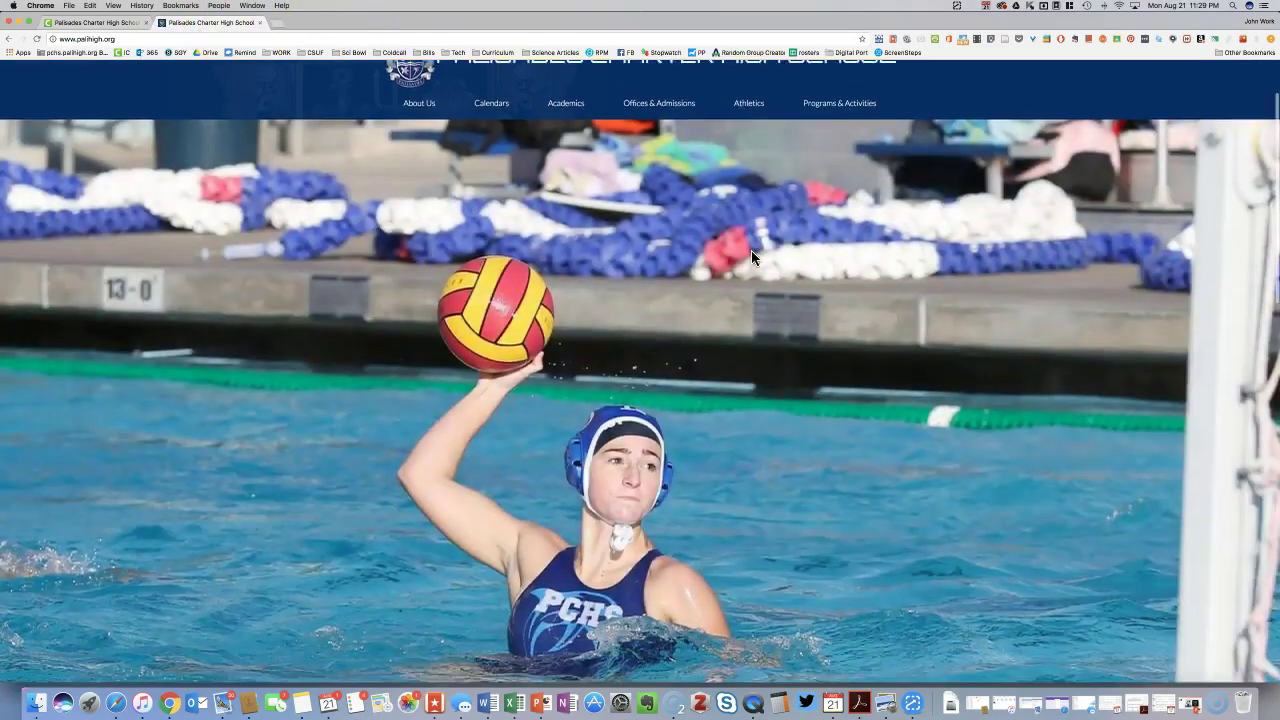
scroll(752, 256, "down", 7)
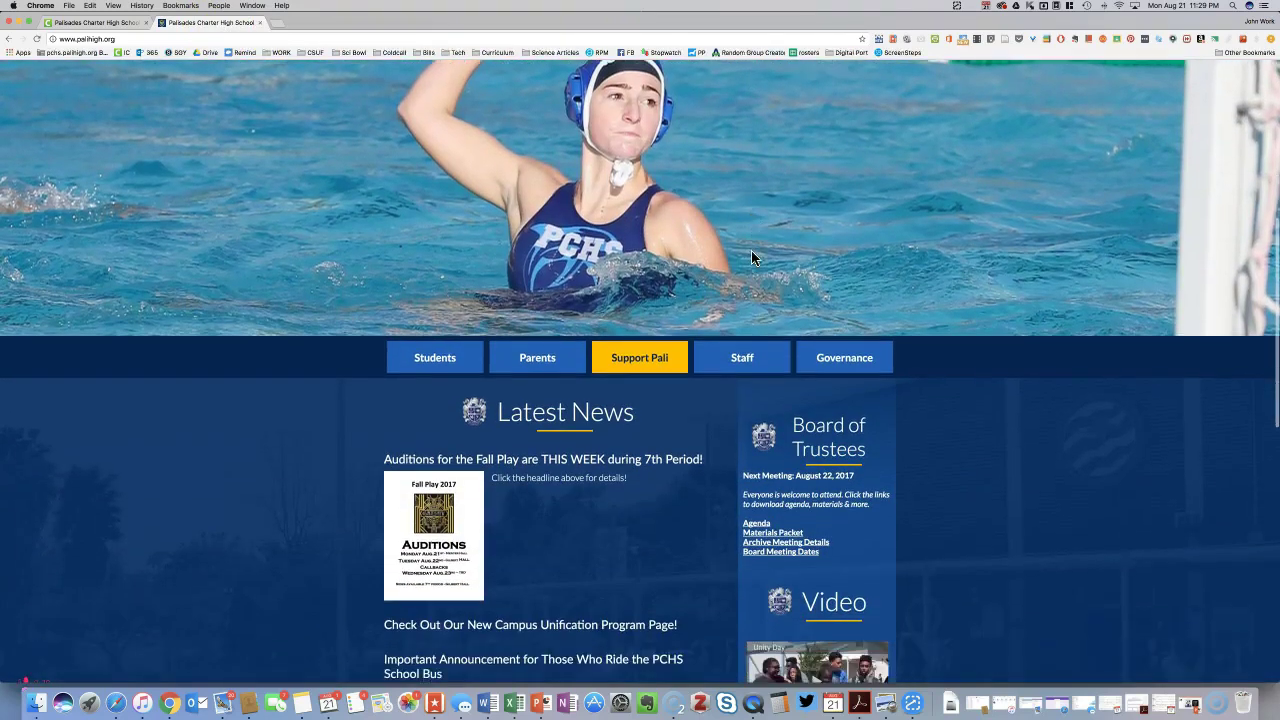
left_click(740, 358)
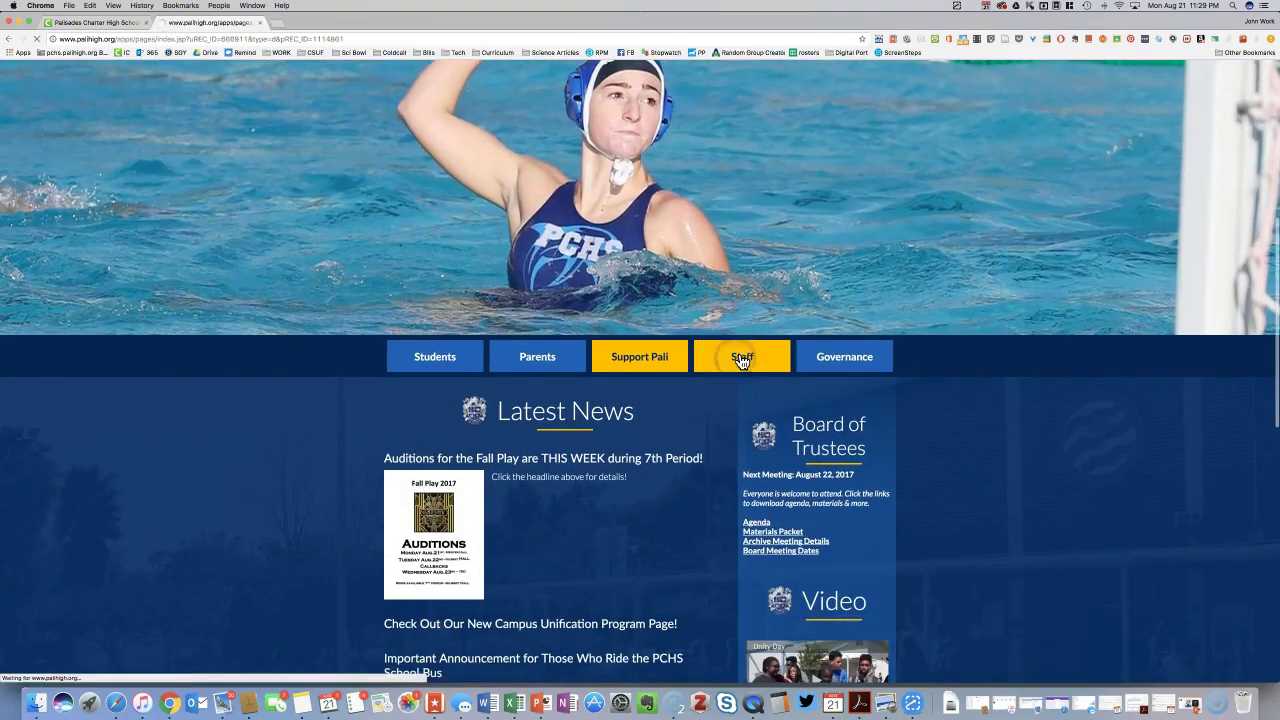
scroll(771, 364, "down", 3)
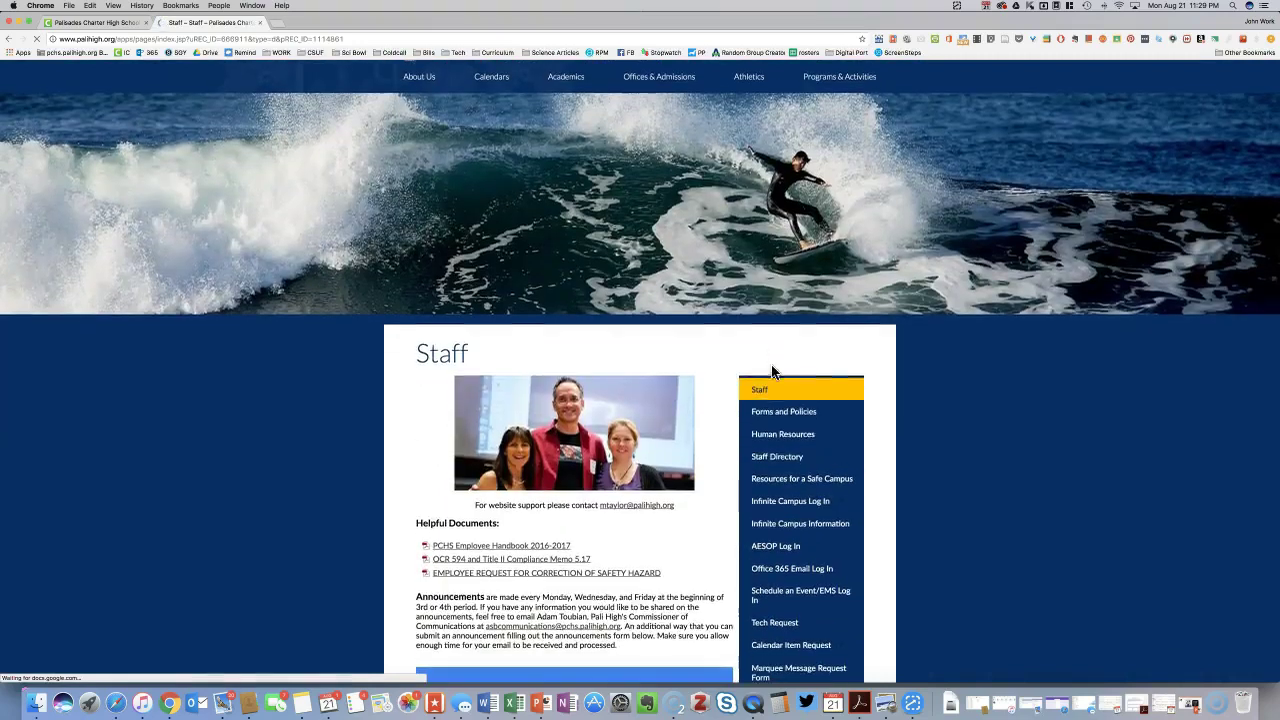
left_click(785, 499)
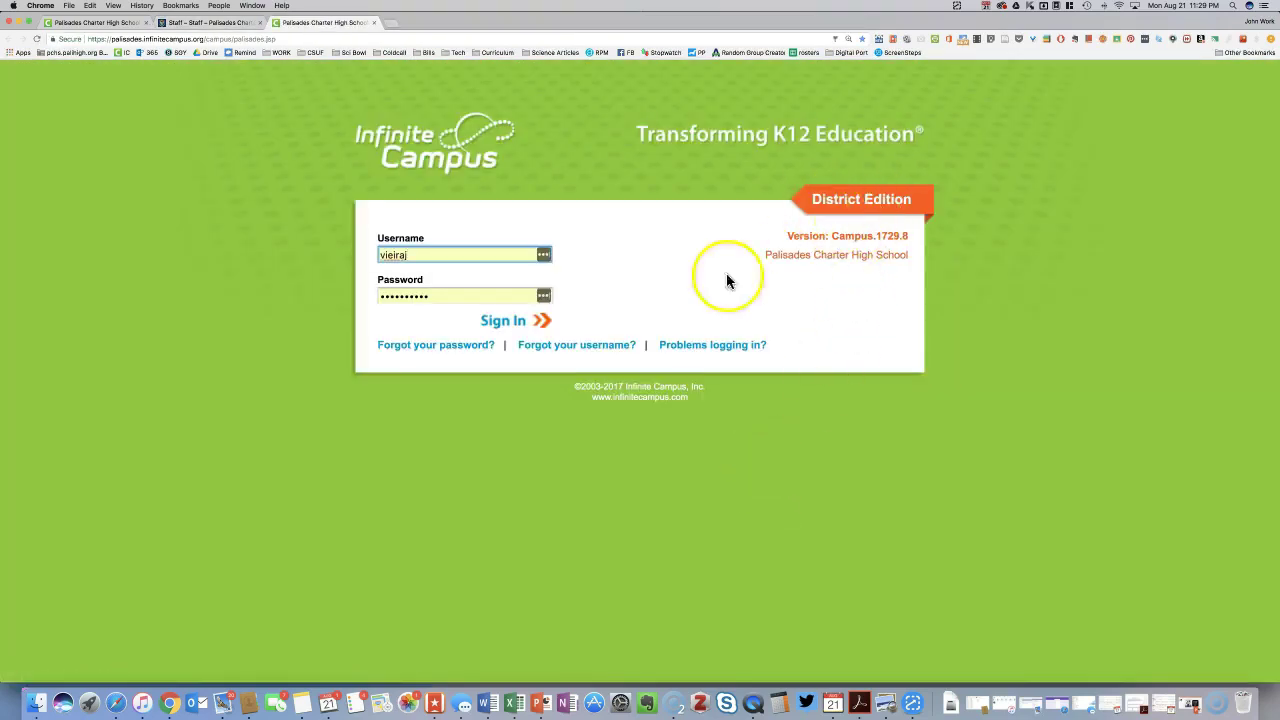
Step: Sign in as staff, switch to the Tools application, then return to Instruction
left_click(510, 330)
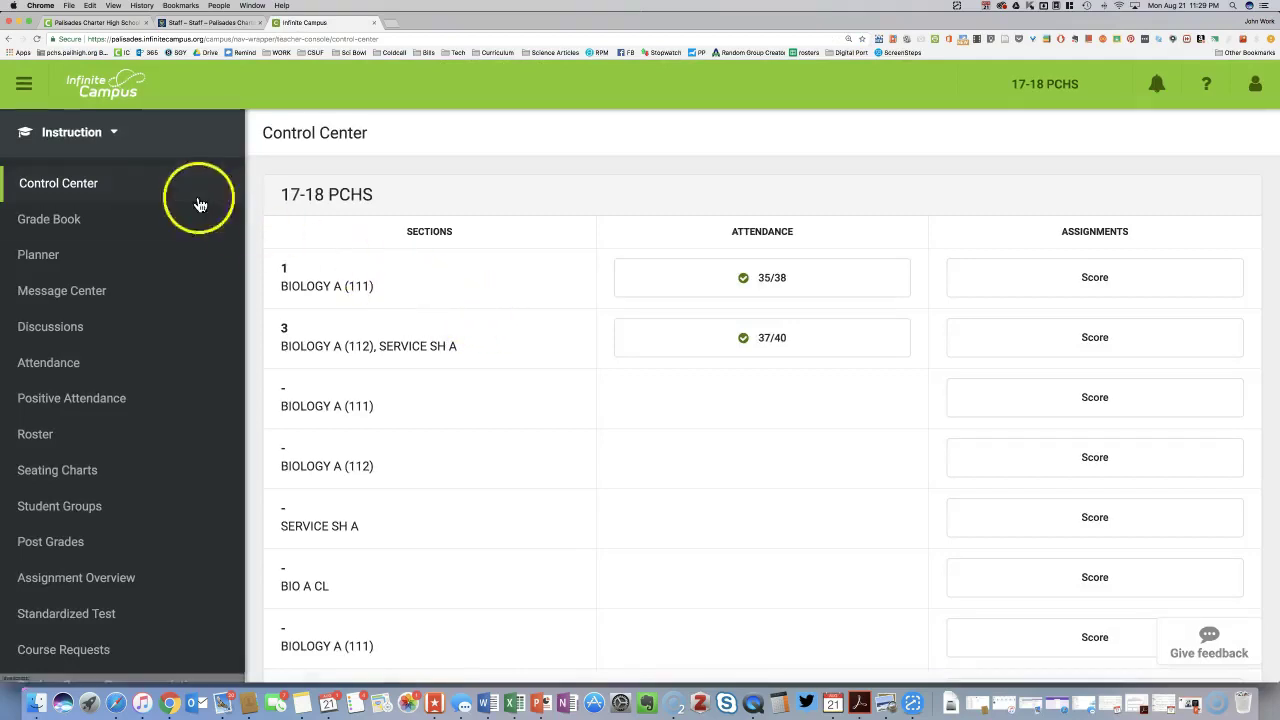
left_click(90, 140)
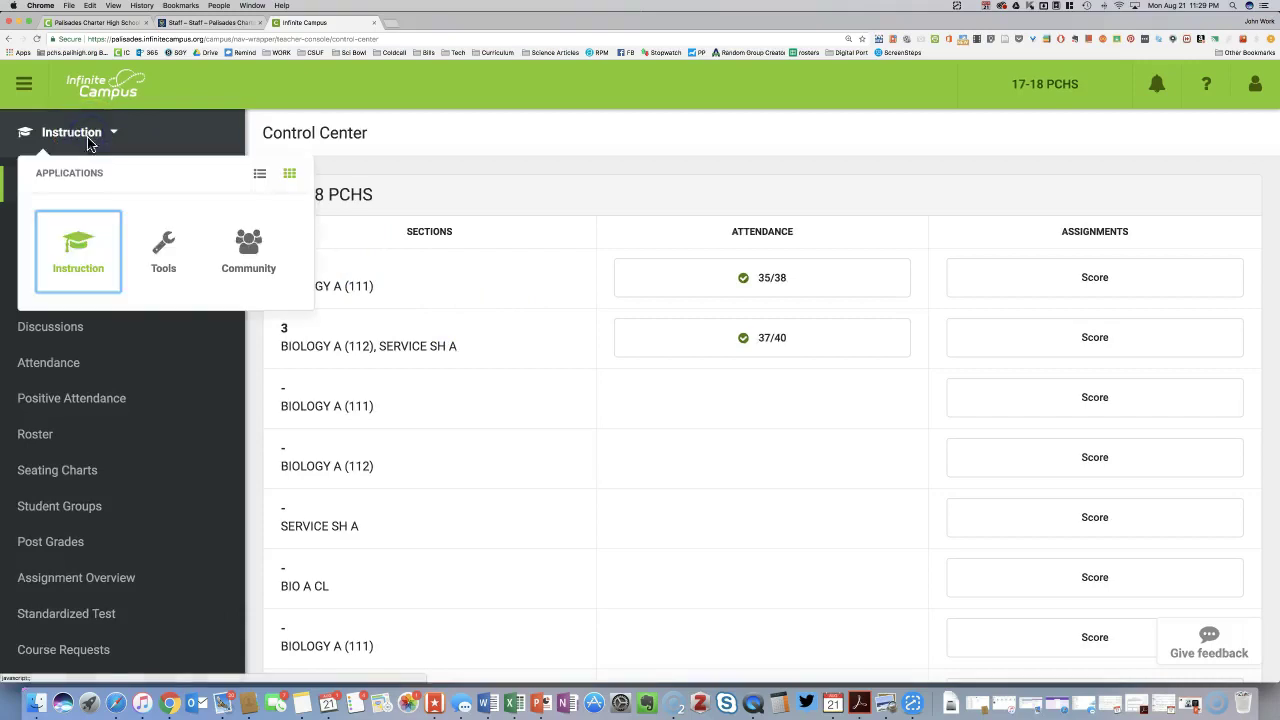
left_click(172, 249)
left_click(166, 220)
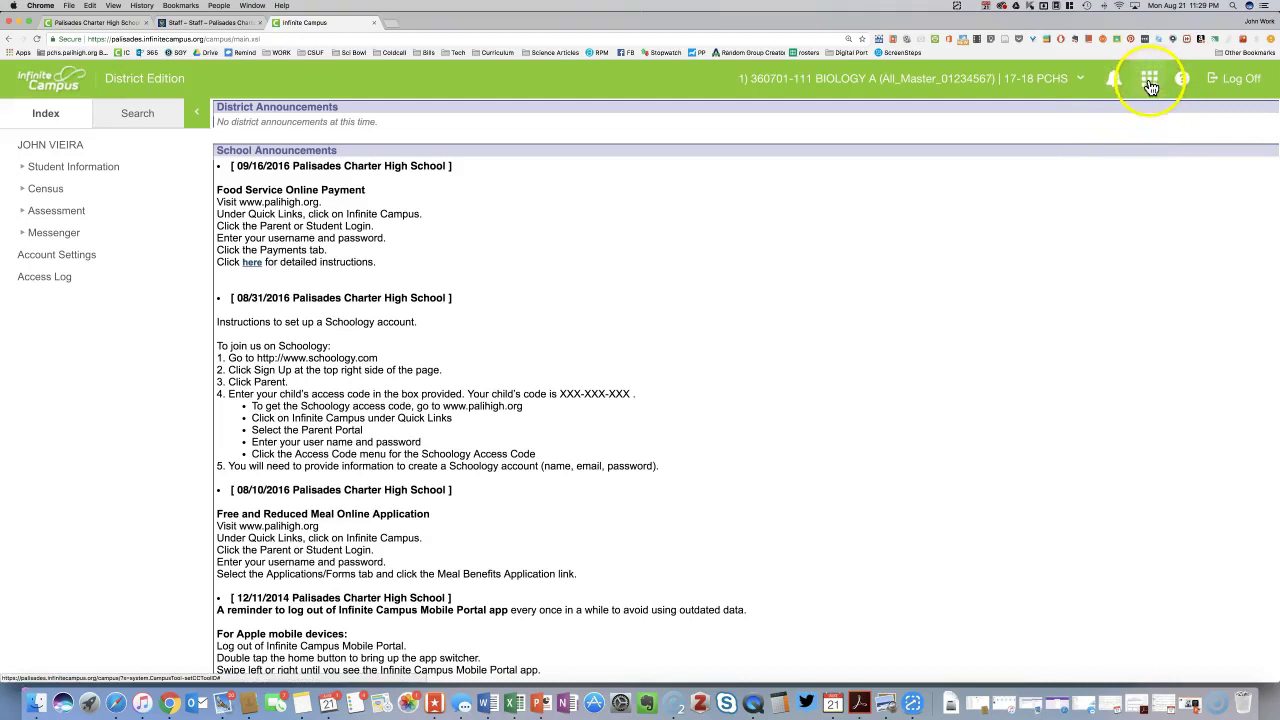
left_click(1150, 84)
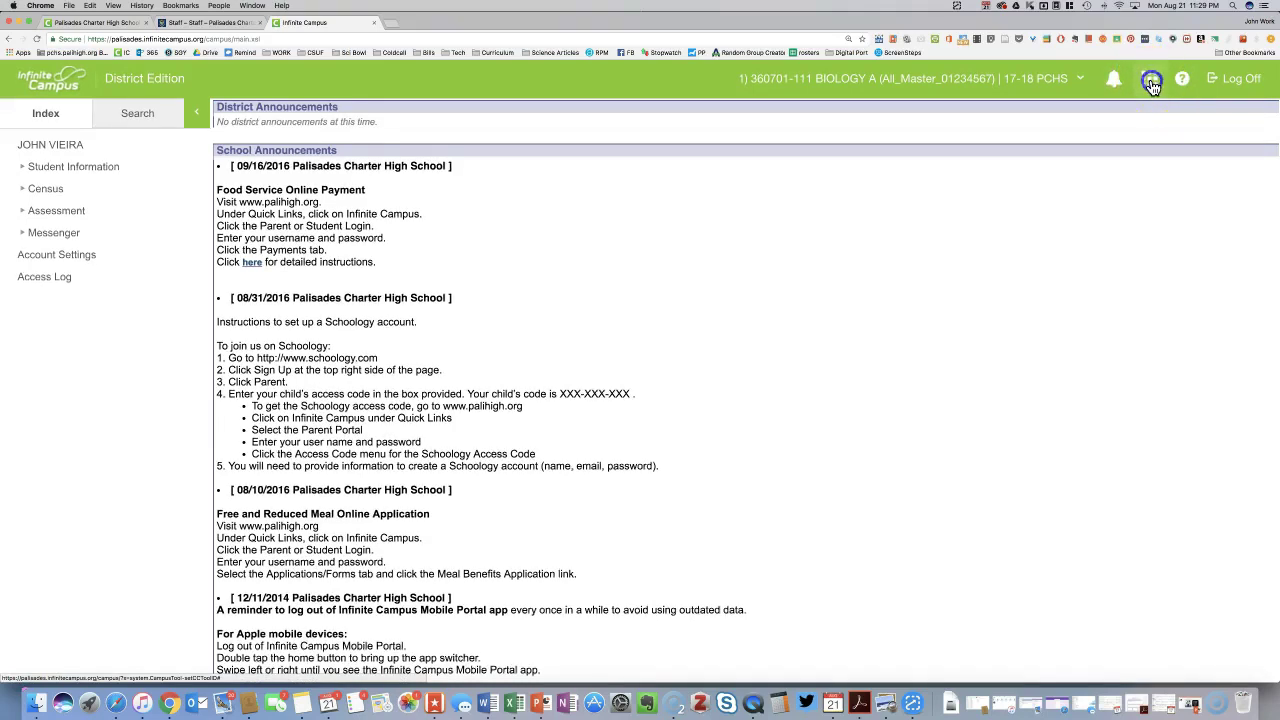
left_click(1116, 115)
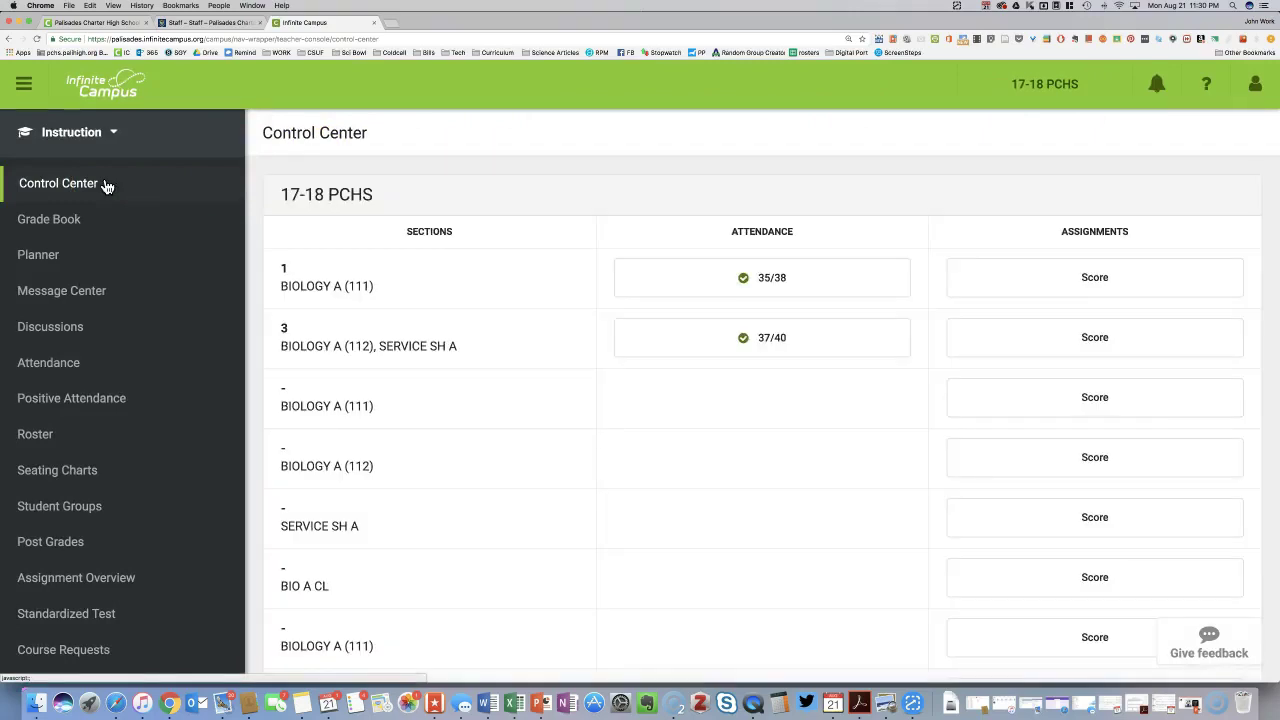
Step: Open the Biology A 111 Grade Book on term S1 and the Semester Grade task, showing Settings
left_click(61, 228)
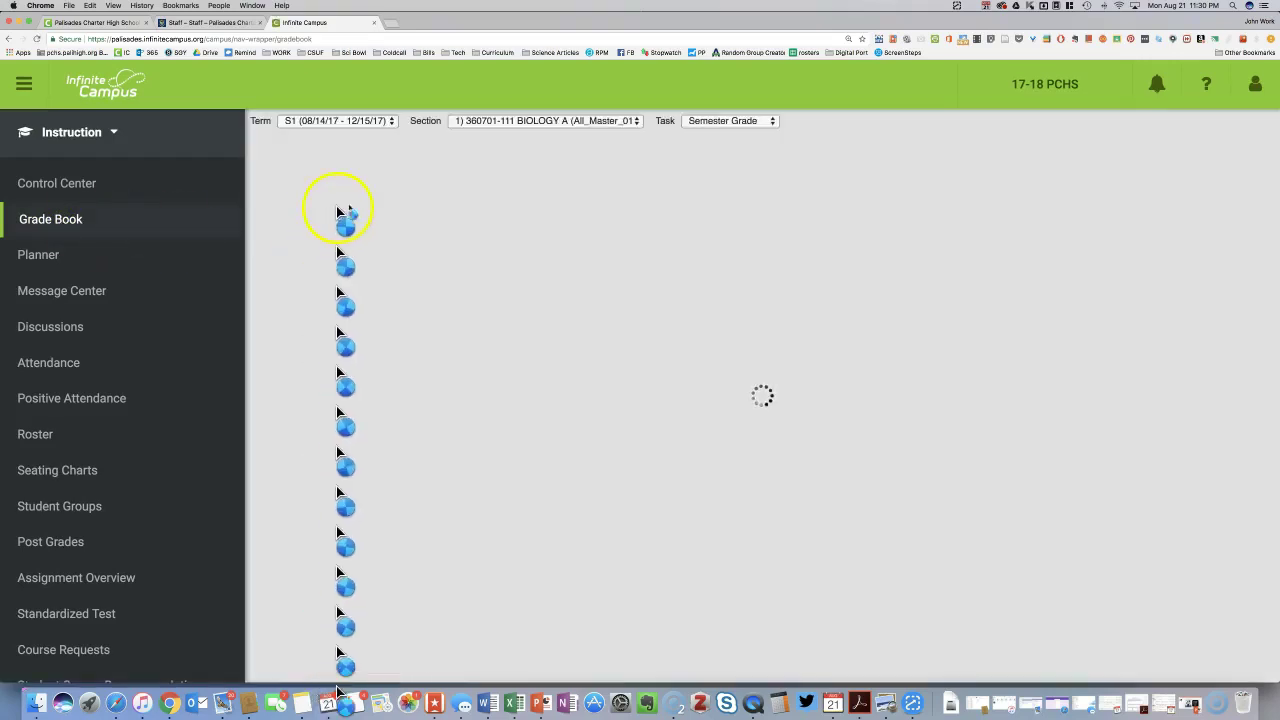
left_click(347, 121)
left_click(346, 122)
left_click(689, 121)
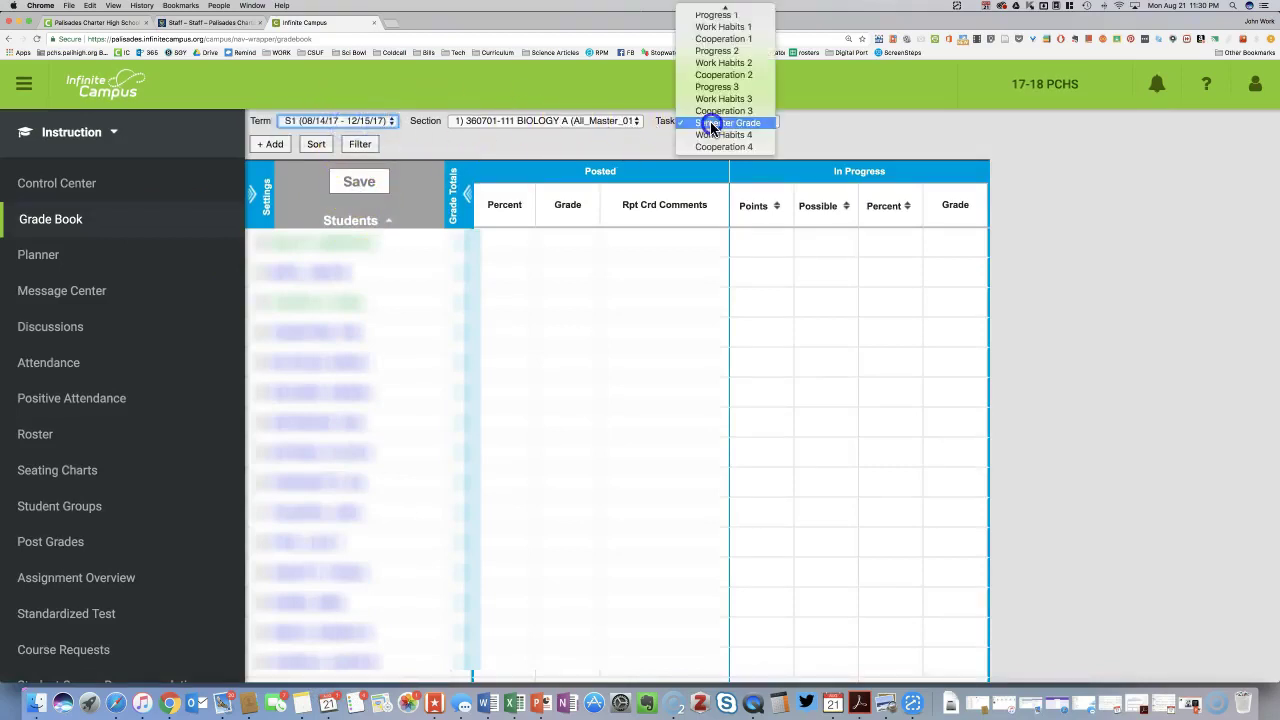
left_click(704, 122)
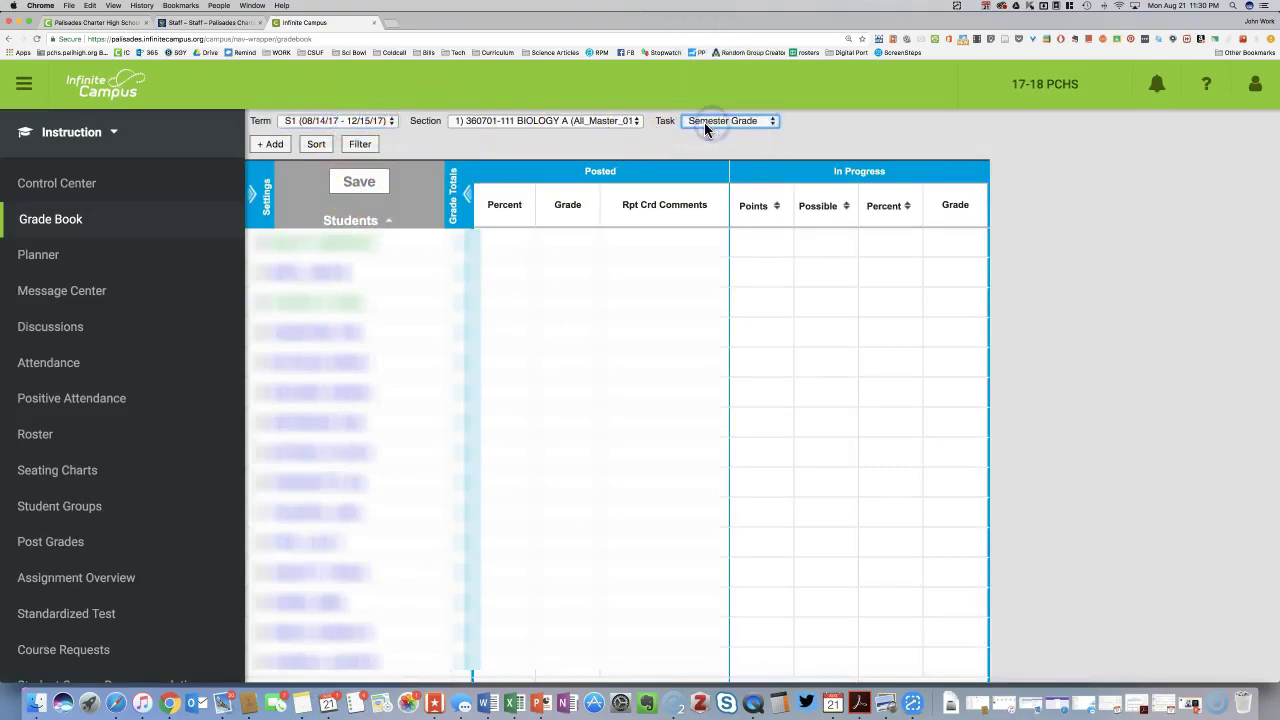
left_click(254, 200)
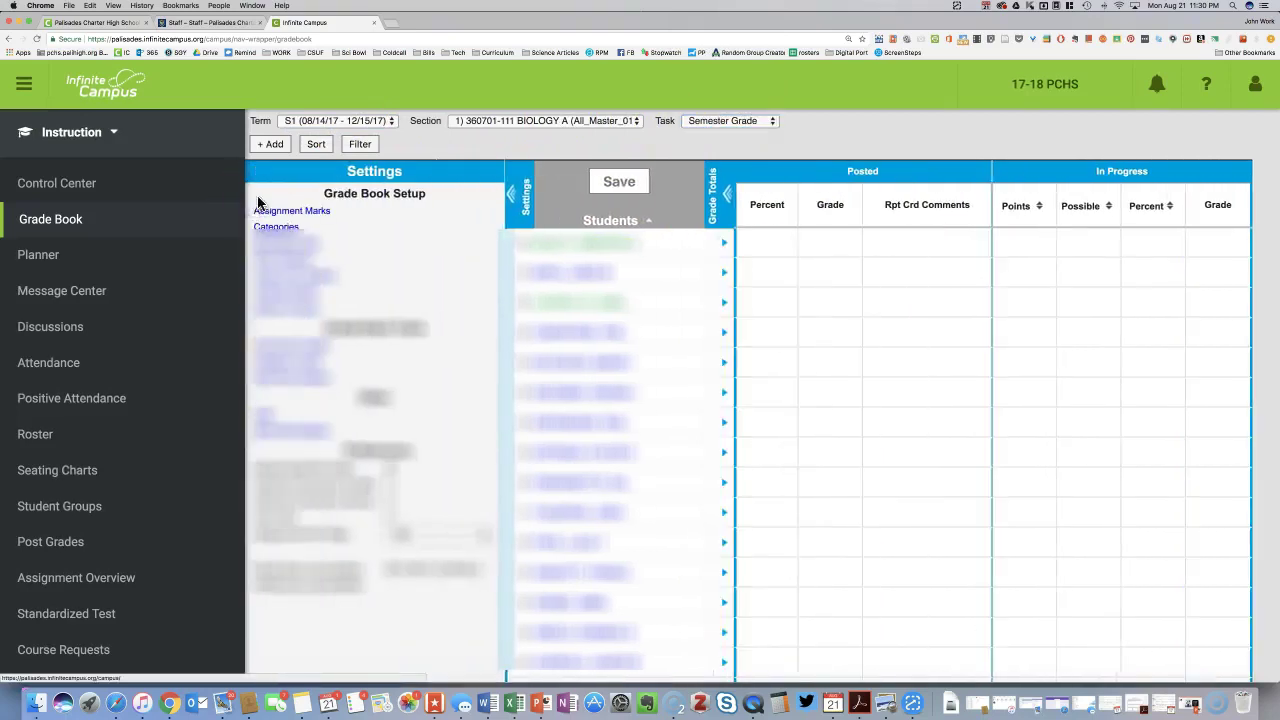
Step: Start a new grading category and name it 'work'
left_click(276, 229)
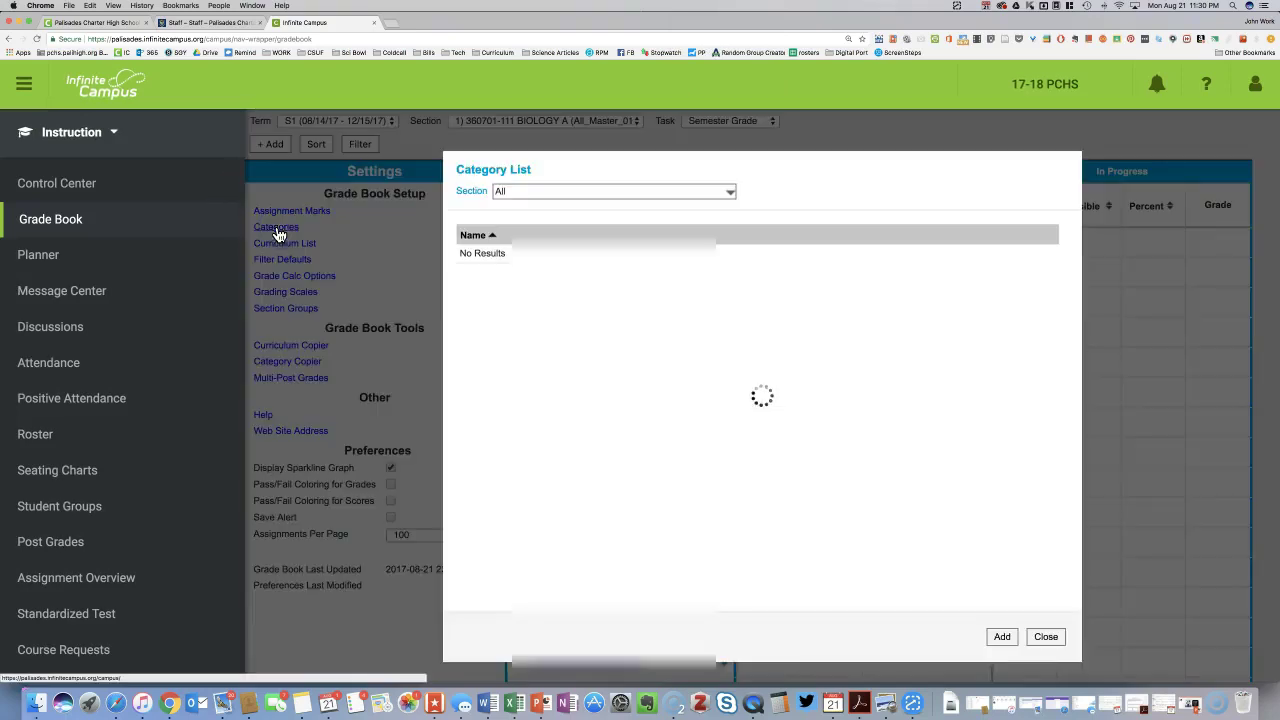
left_click(1002, 638)
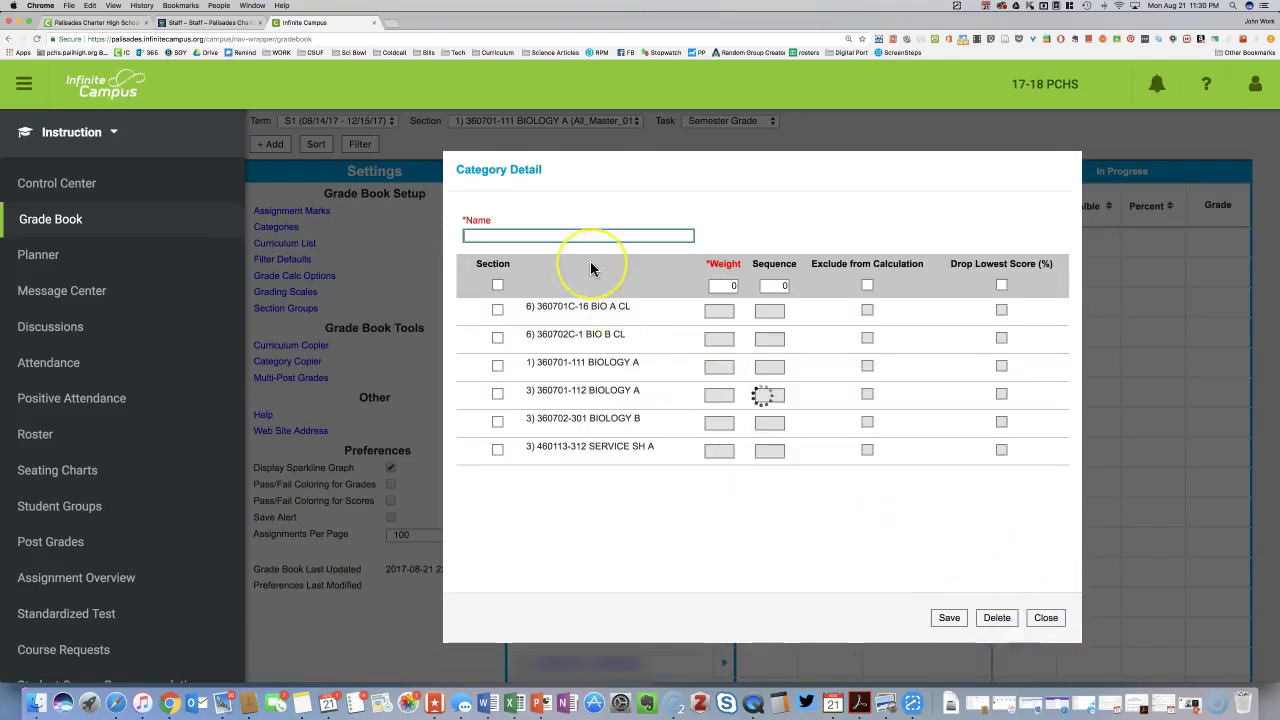
type("work")
left_click(531, 232)
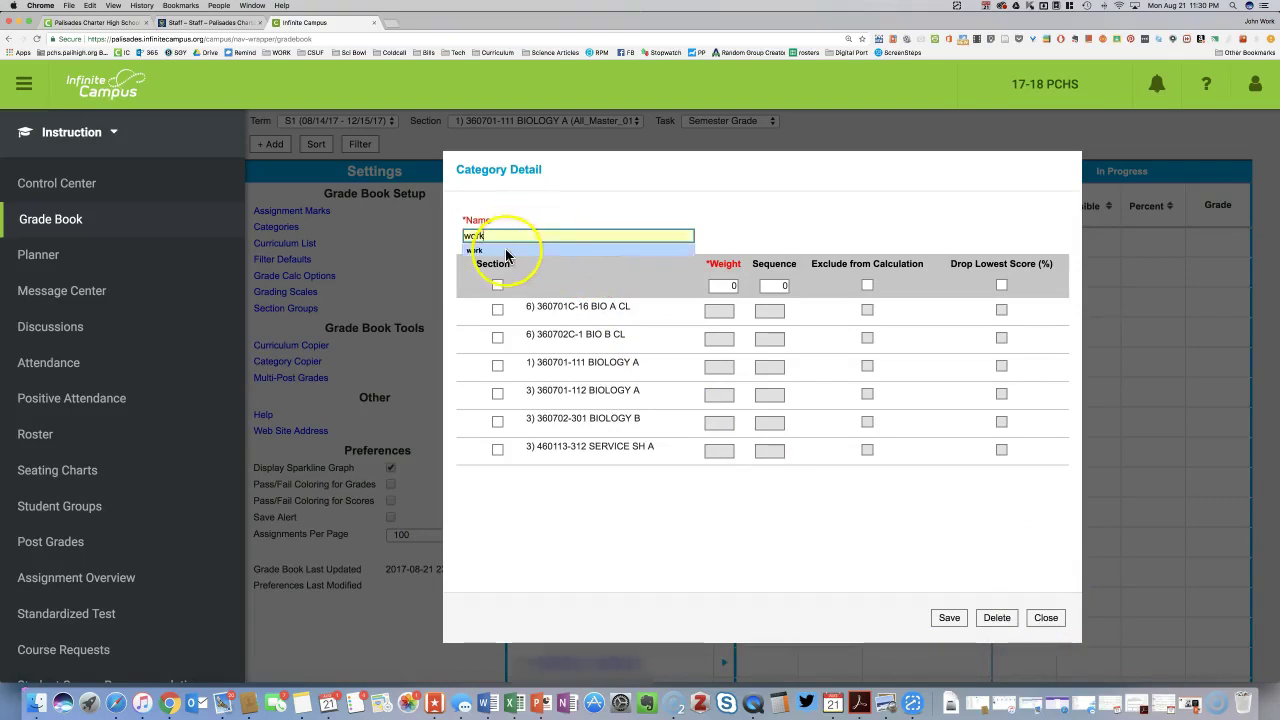
left_click(506, 252)
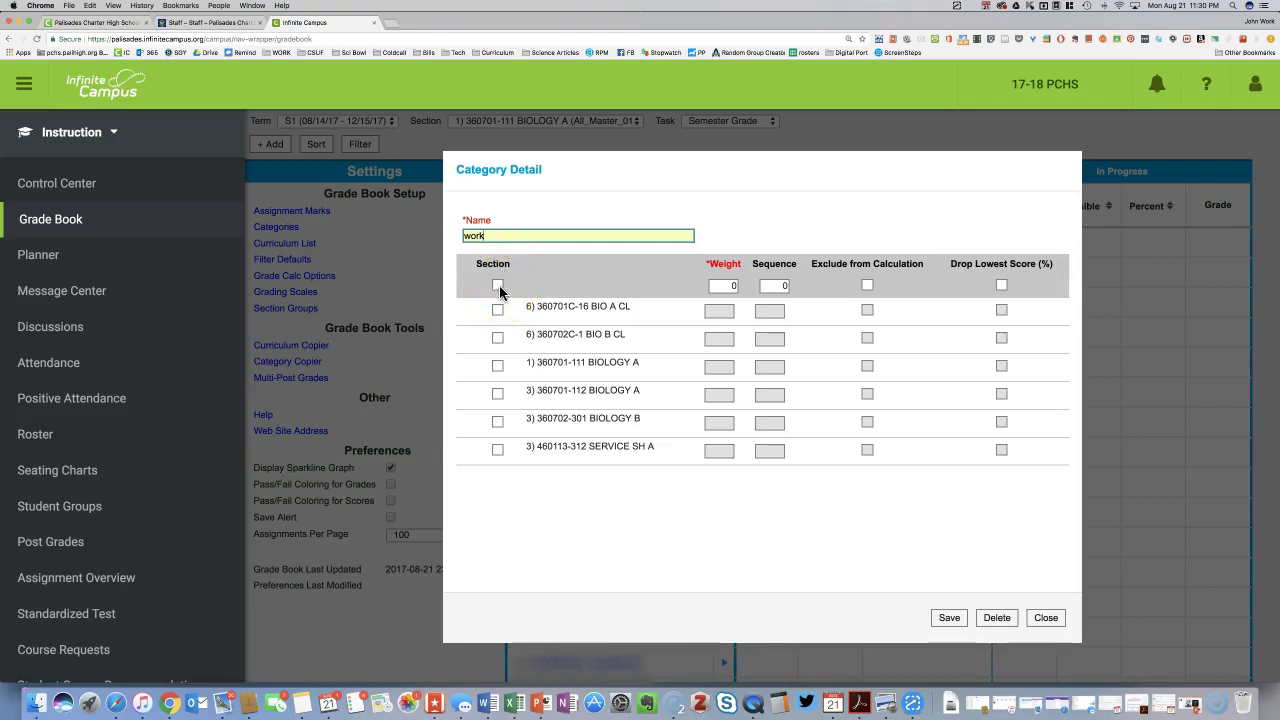
Step: Apply 'work' only to sections 360701-111 and 360701-112, save it, and close the list
left_click(499, 285)
left_click(498, 285)
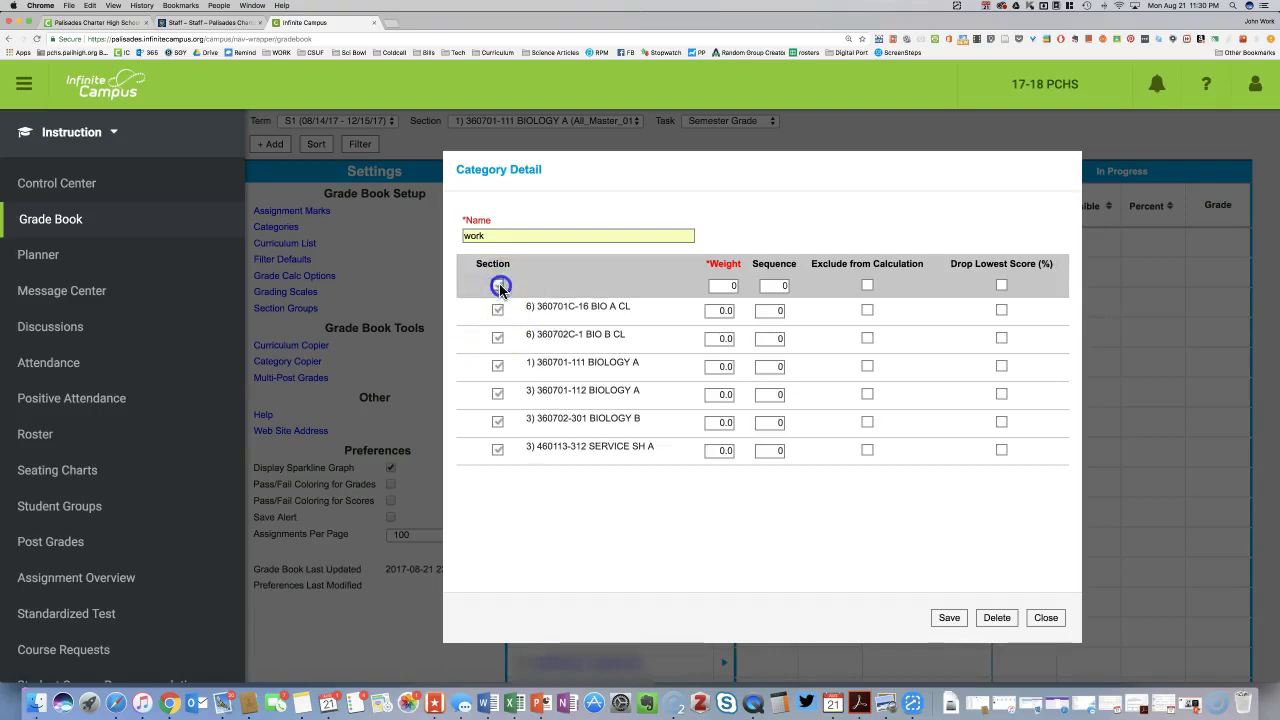
left_click(498, 285)
left_click(498, 366)
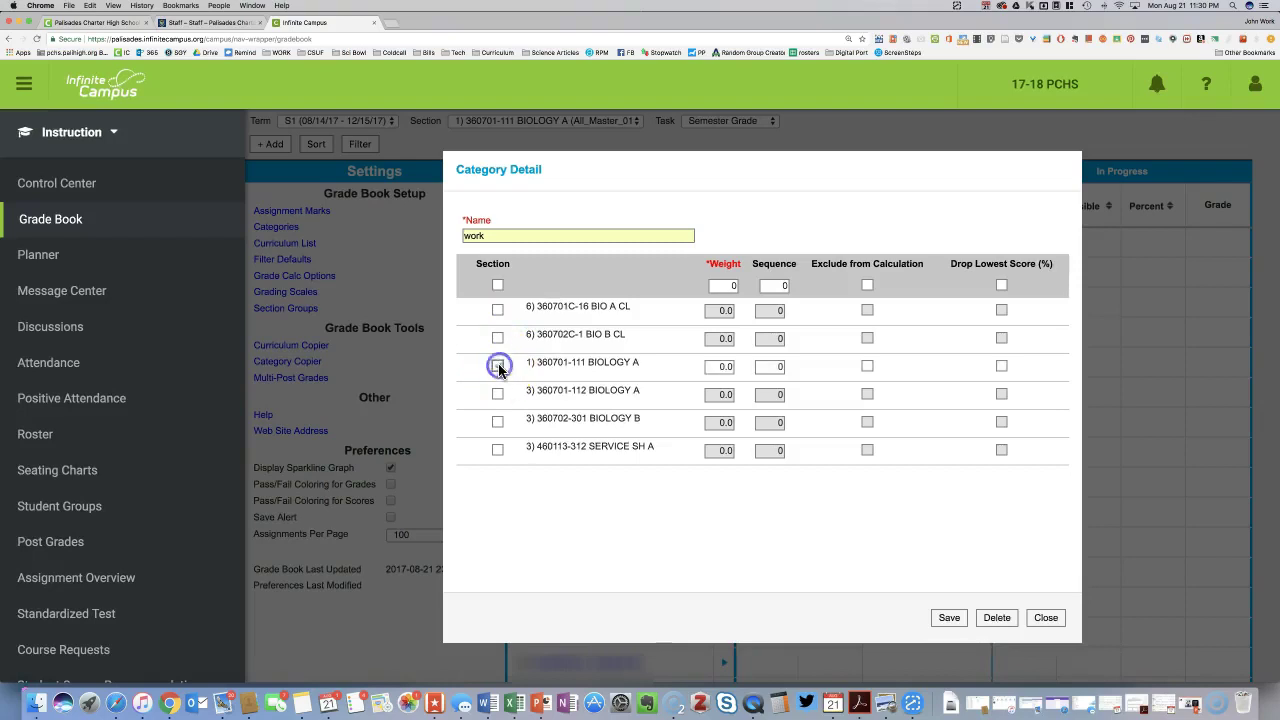
left_click(498, 395)
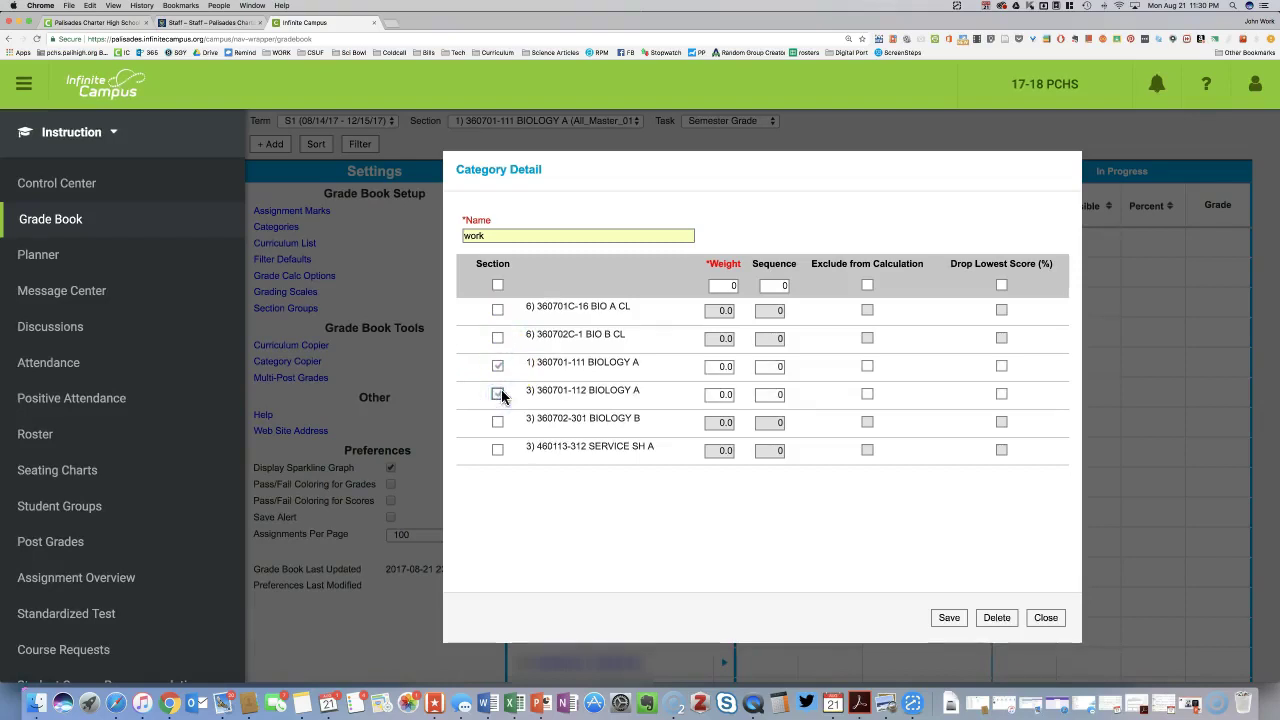
left_click(725, 286)
left_click(636, 363)
double_click(634, 393)
left_click(950, 622)
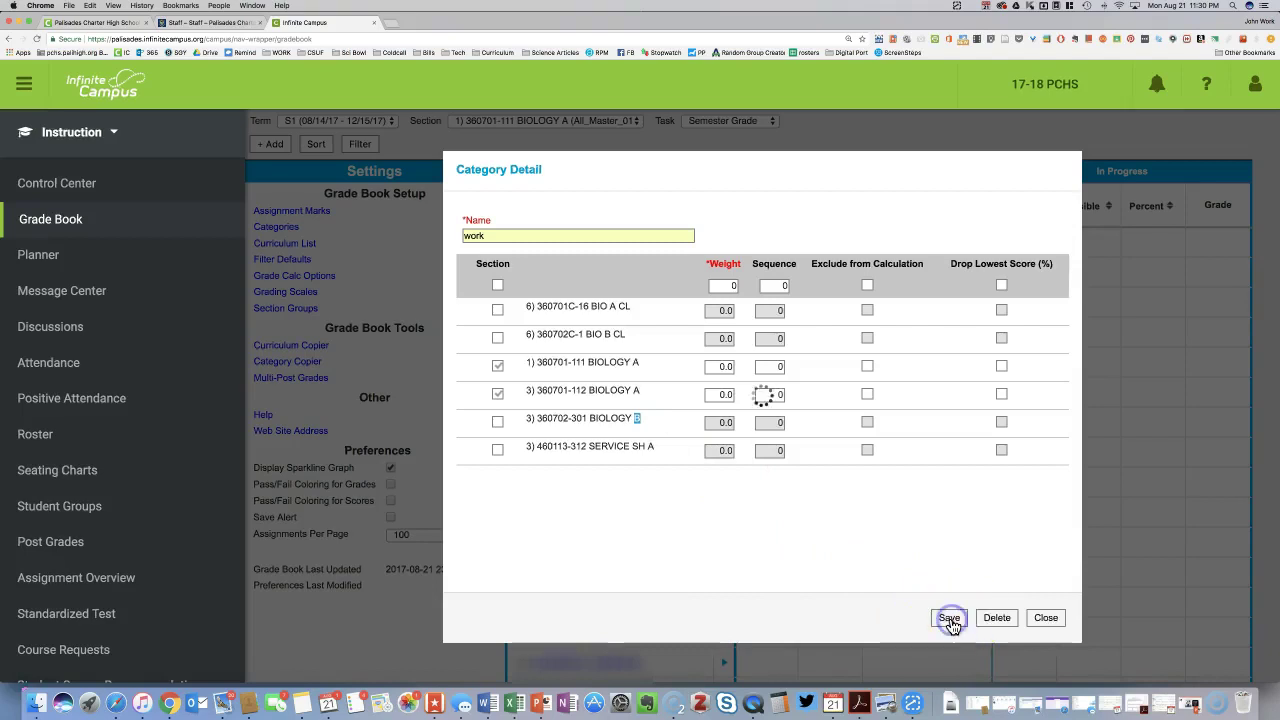
left_click(1046, 636)
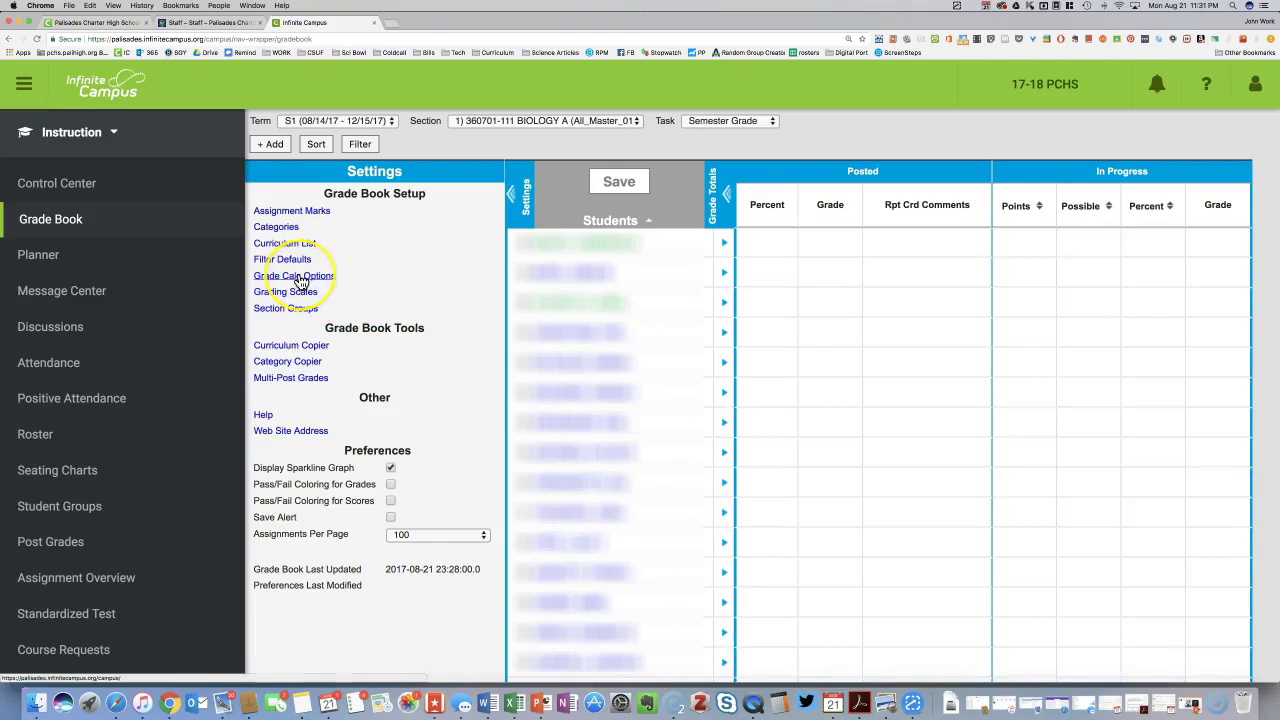
Step: Confirm Progress 1 uses the In Progress Grade type and the Standard grading scale
left_click(299, 282)
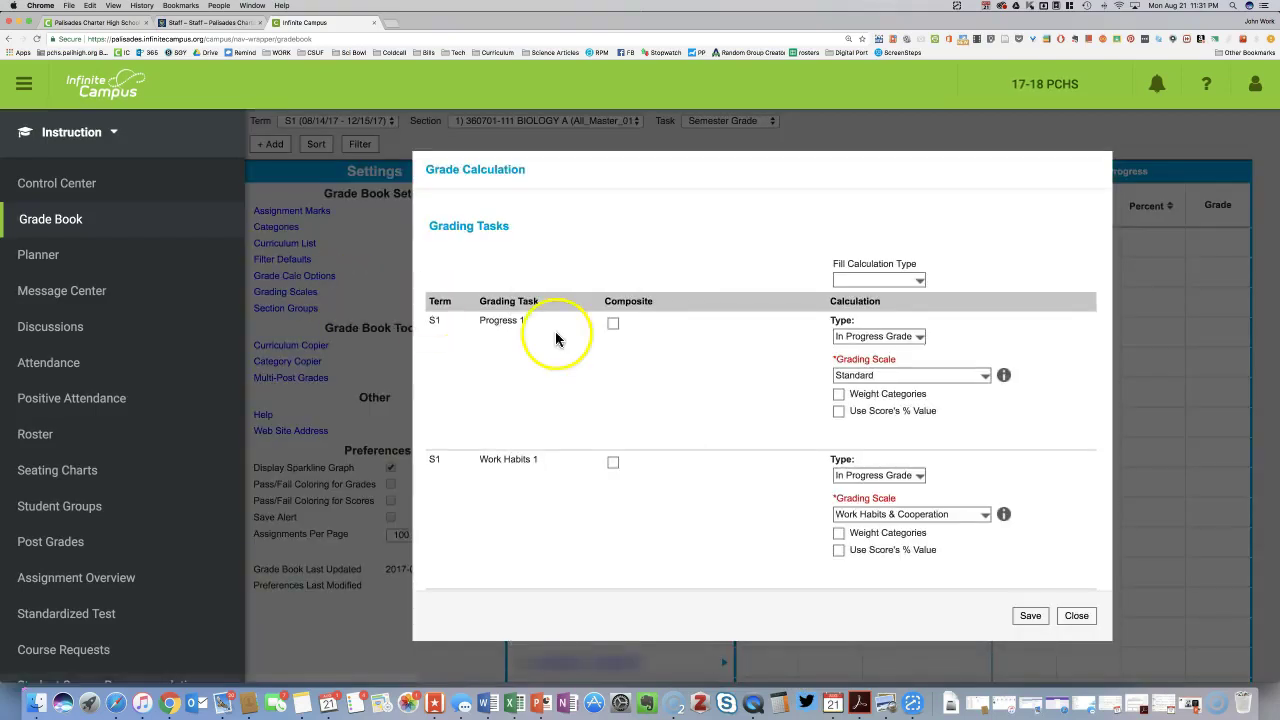
left_click(844, 340)
left_click(844, 340)
left_click(849, 374)
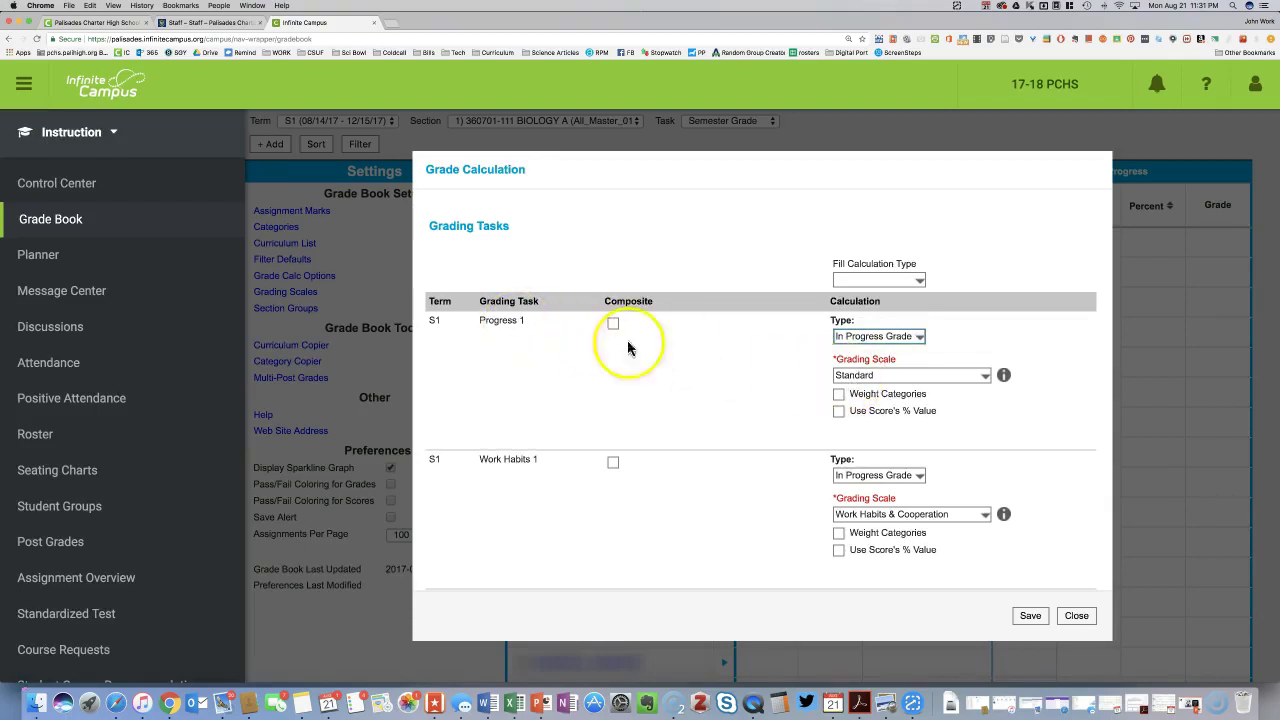
left_click(890, 375)
left_click(890, 375)
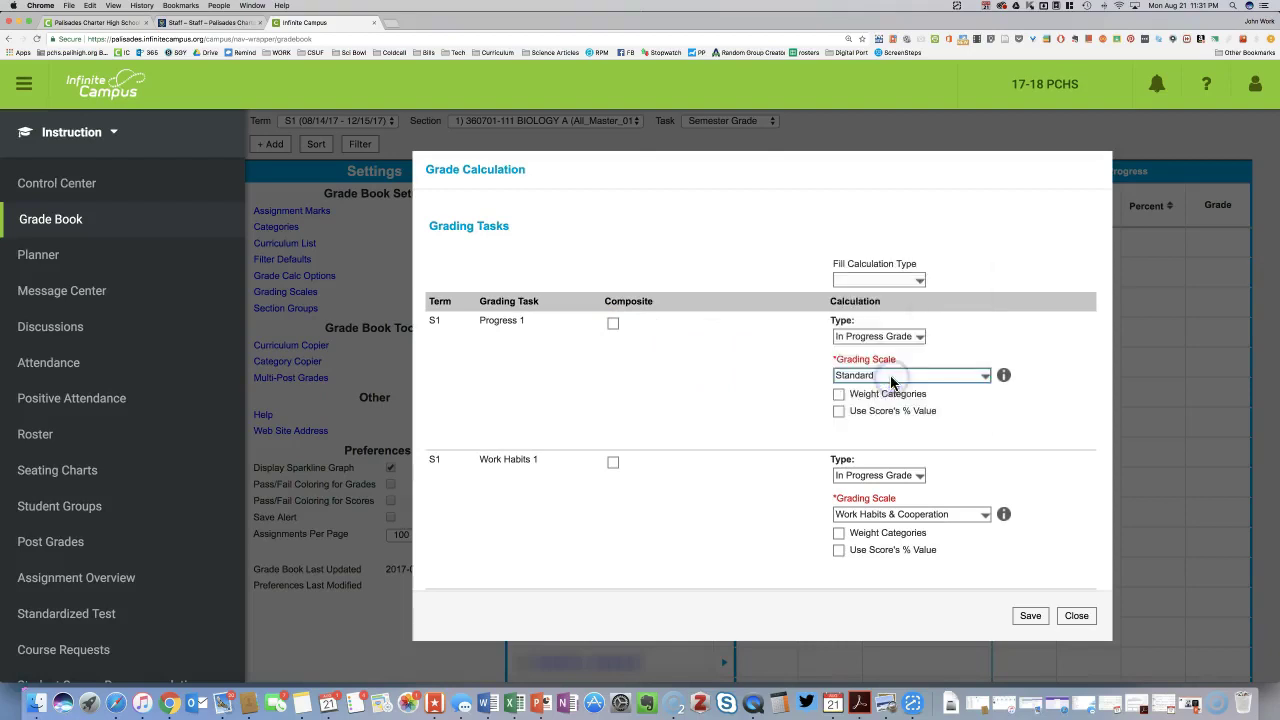
Step: Confirm Work Habits 1 keeps the Work Habits & Cooperation scale, and review the remaining tasks
scroll(715, 390, "down", 3)
scroll(715, 393, "down", 1)
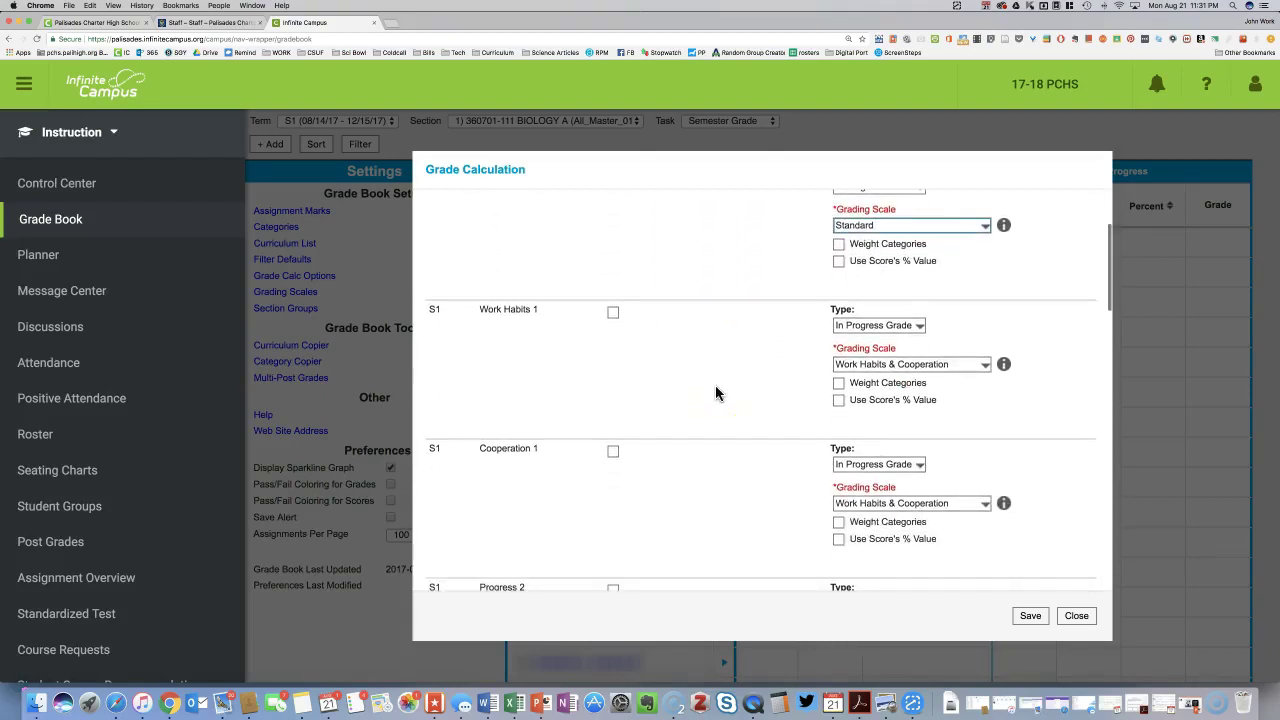
left_click(878, 366)
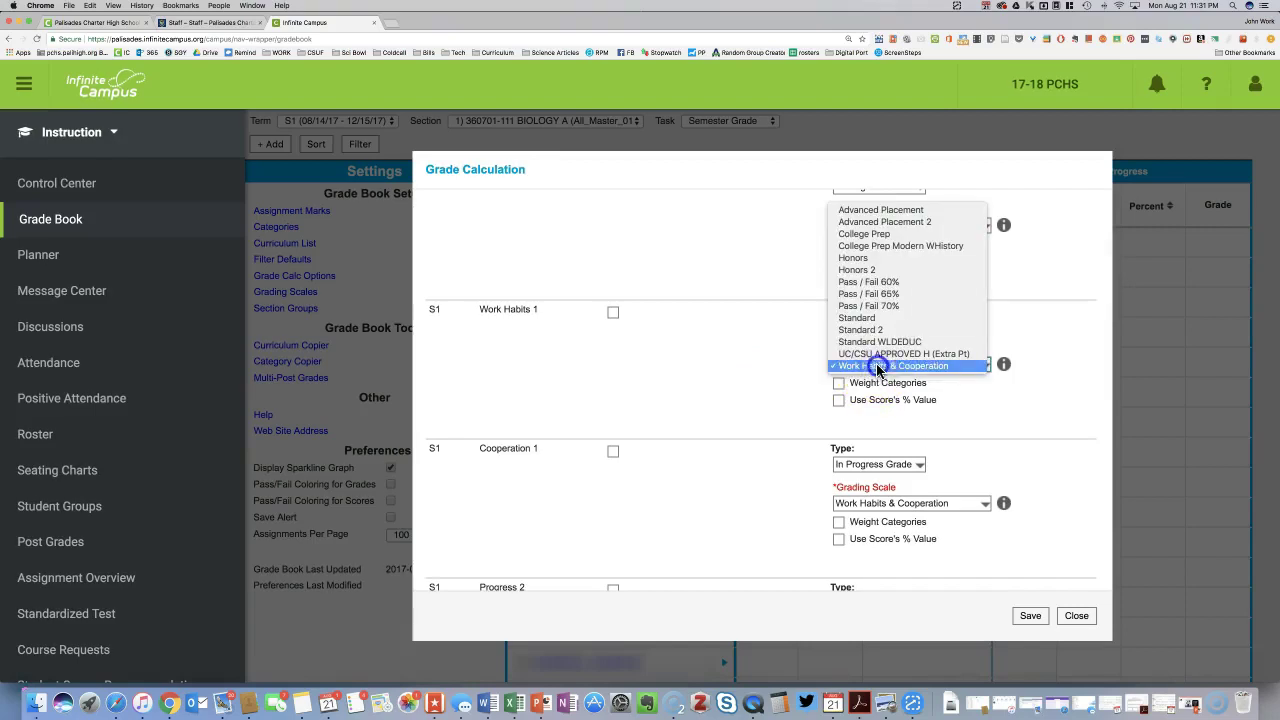
left_click(878, 366)
scroll(783, 364, "up", 2)
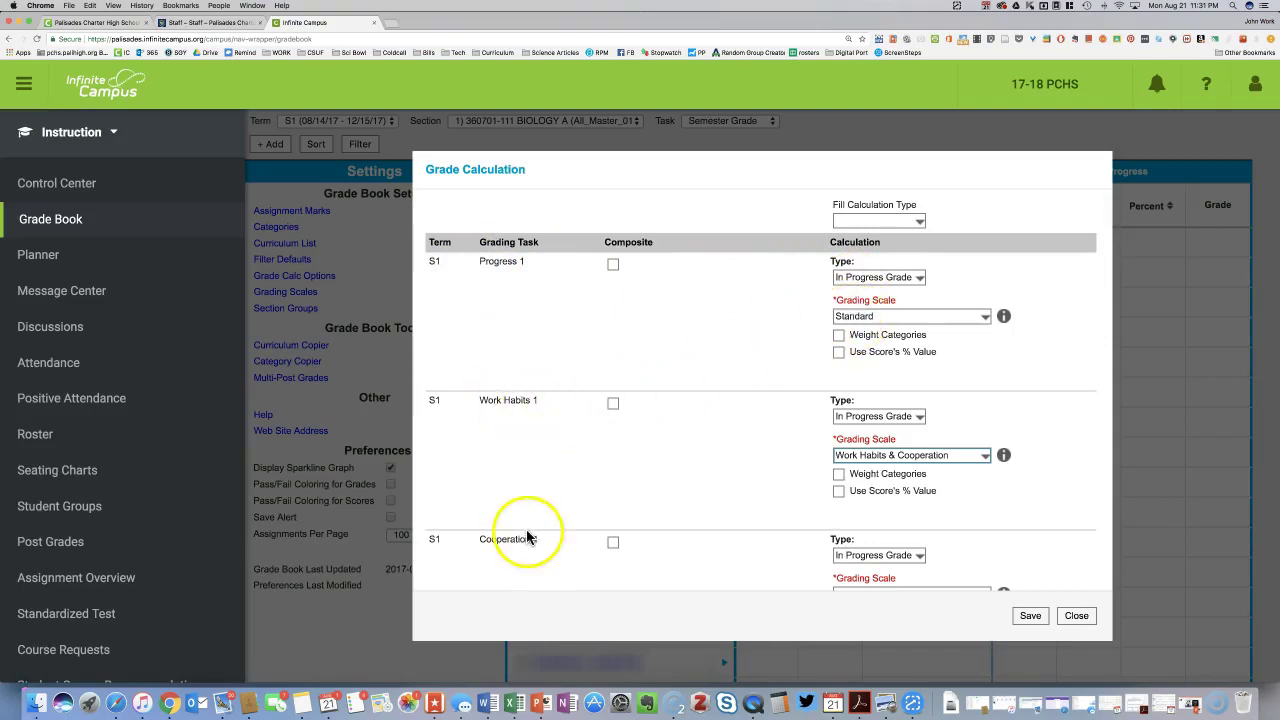
scroll(889, 461, "down", 1)
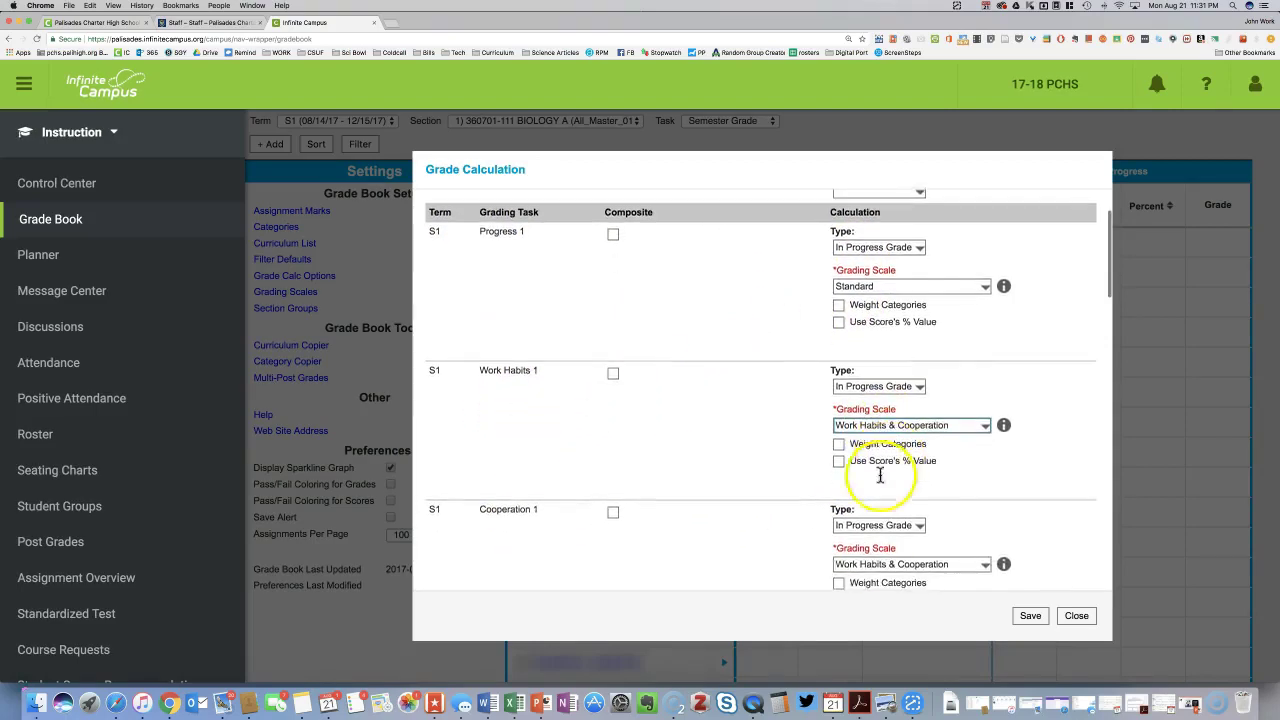
left_click(839, 308)
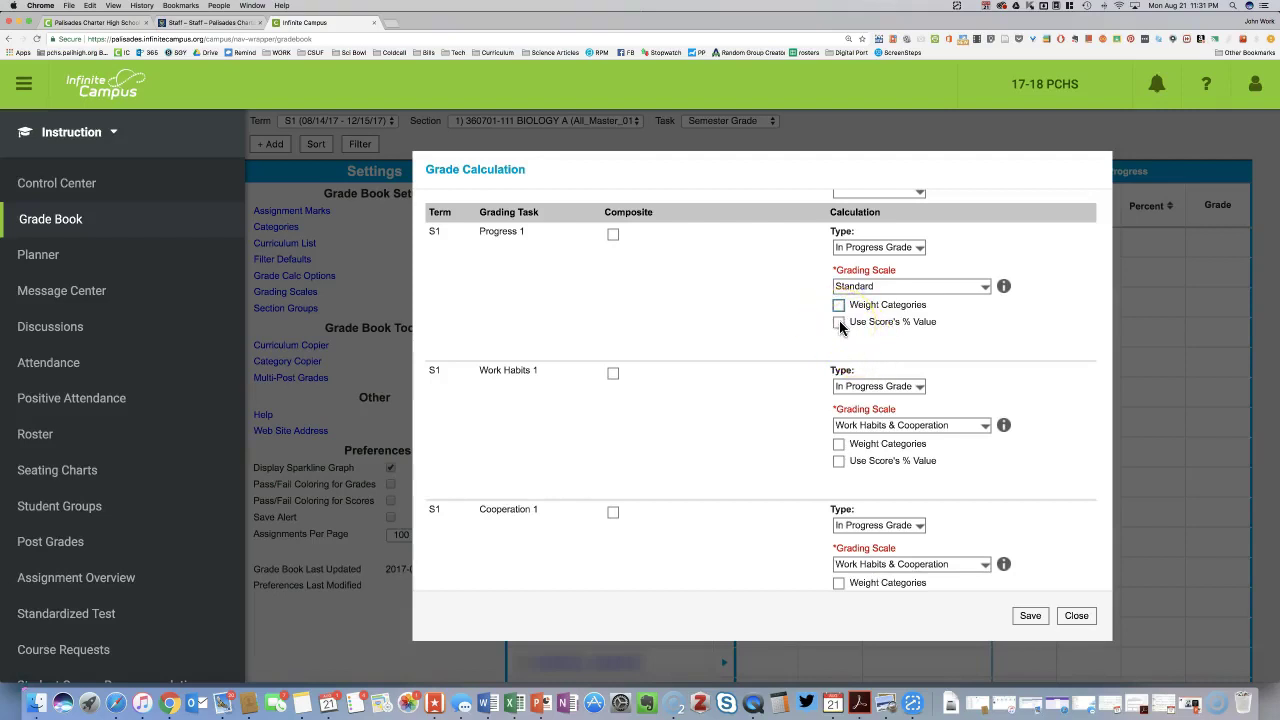
scroll(829, 362, "down", 3)
scroll(829, 362, "down", 5)
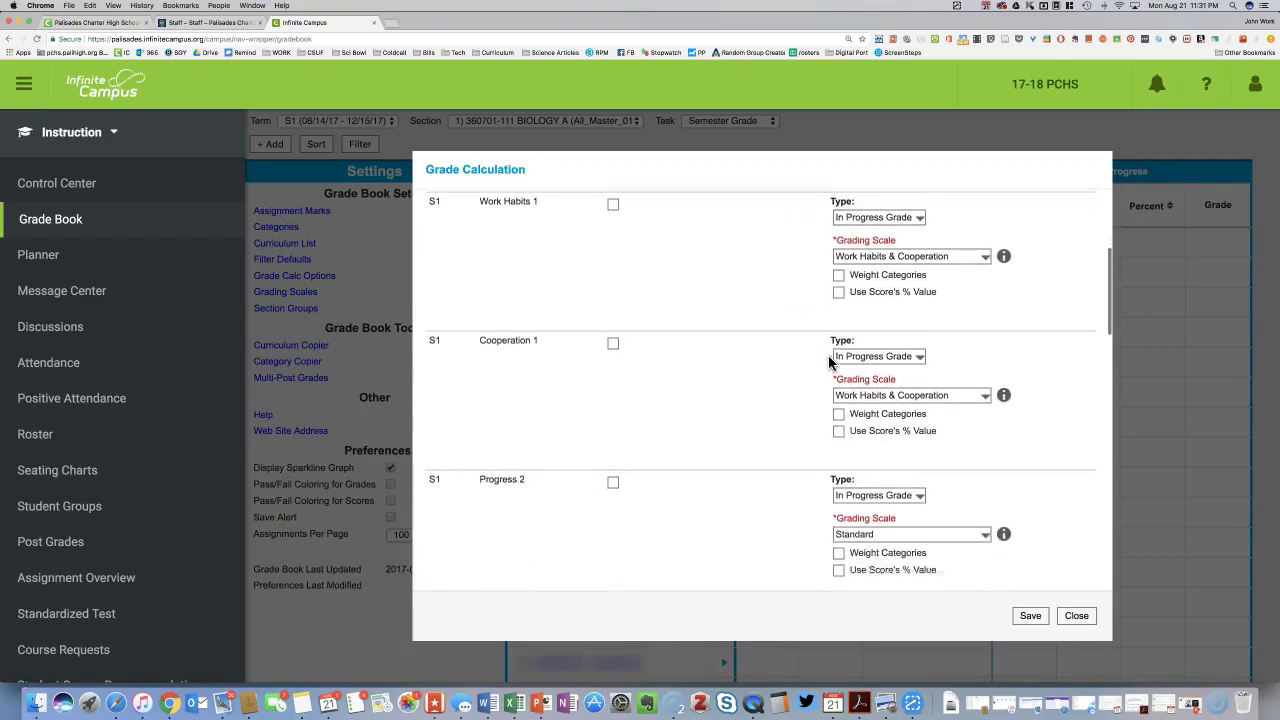
left_click(822, 401)
Step: Check that Semester Grade uses the Standard scale and save the grade calculation settings
scroll(840, 400, "down", 4)
scroll(860, 510, "down", 6)
scroll(875, 487, "down", 6)
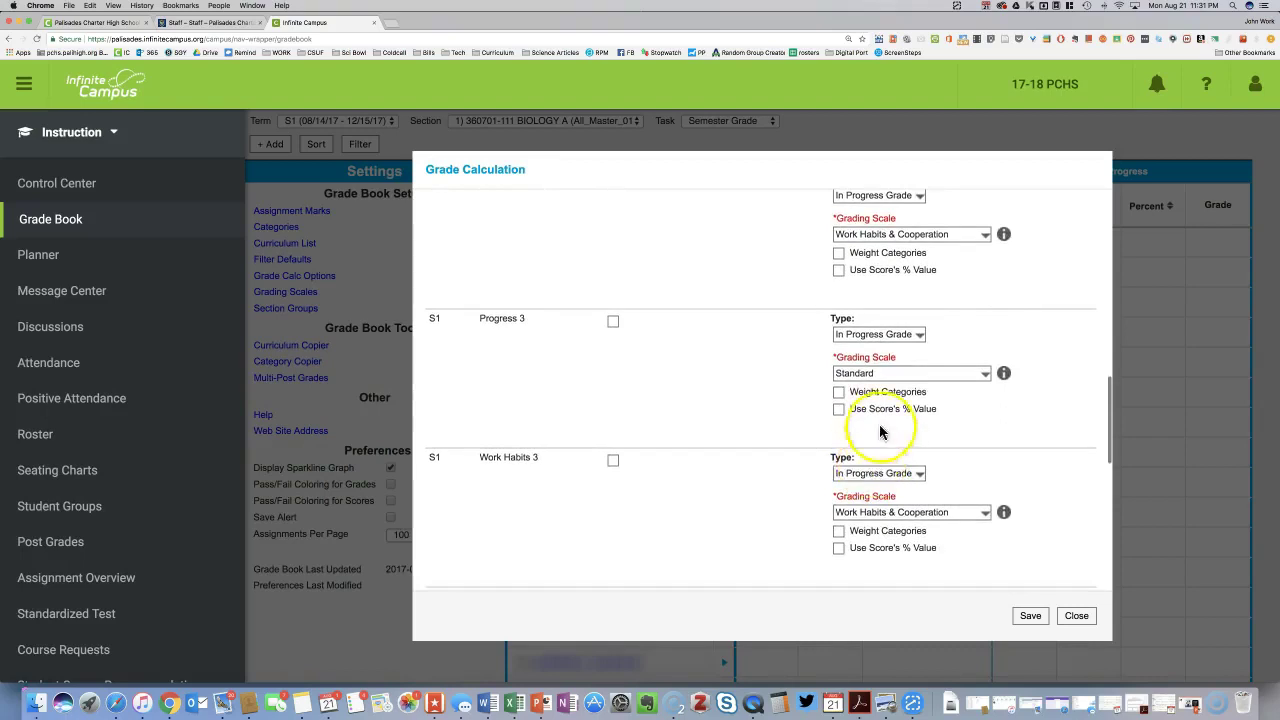
scroll(872, 474, "down", 4)
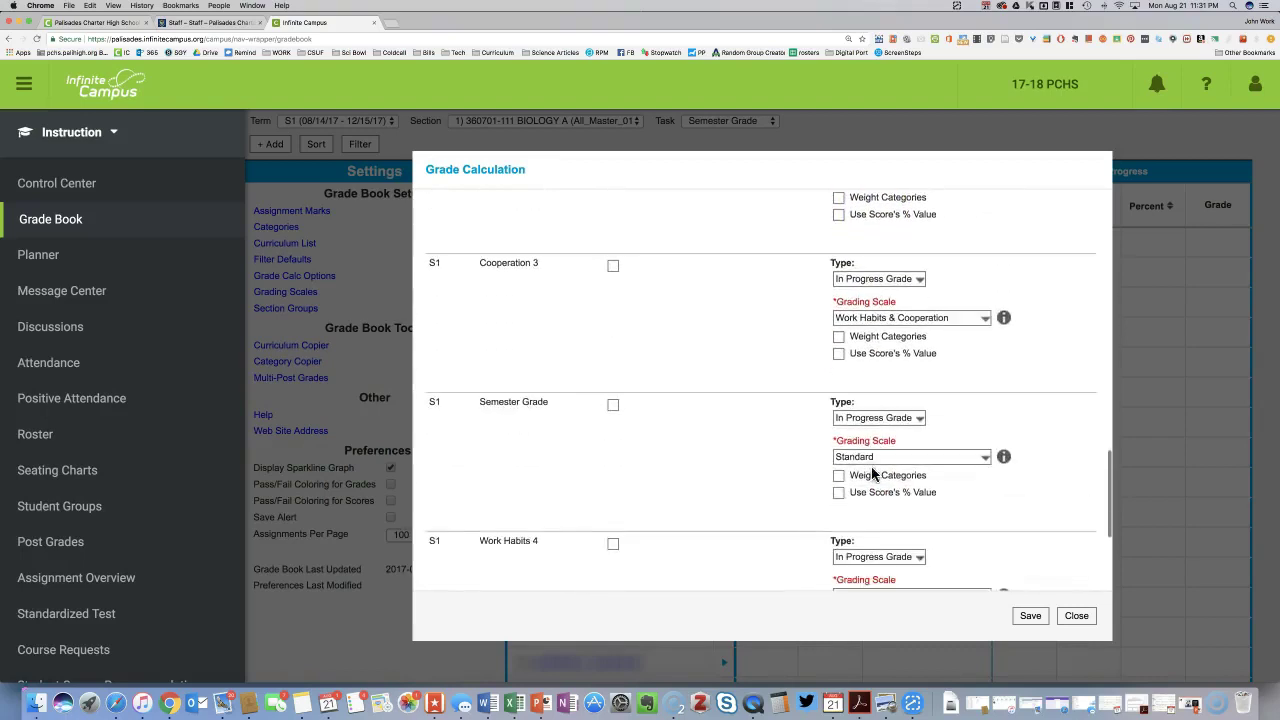
left_click(862, 384)
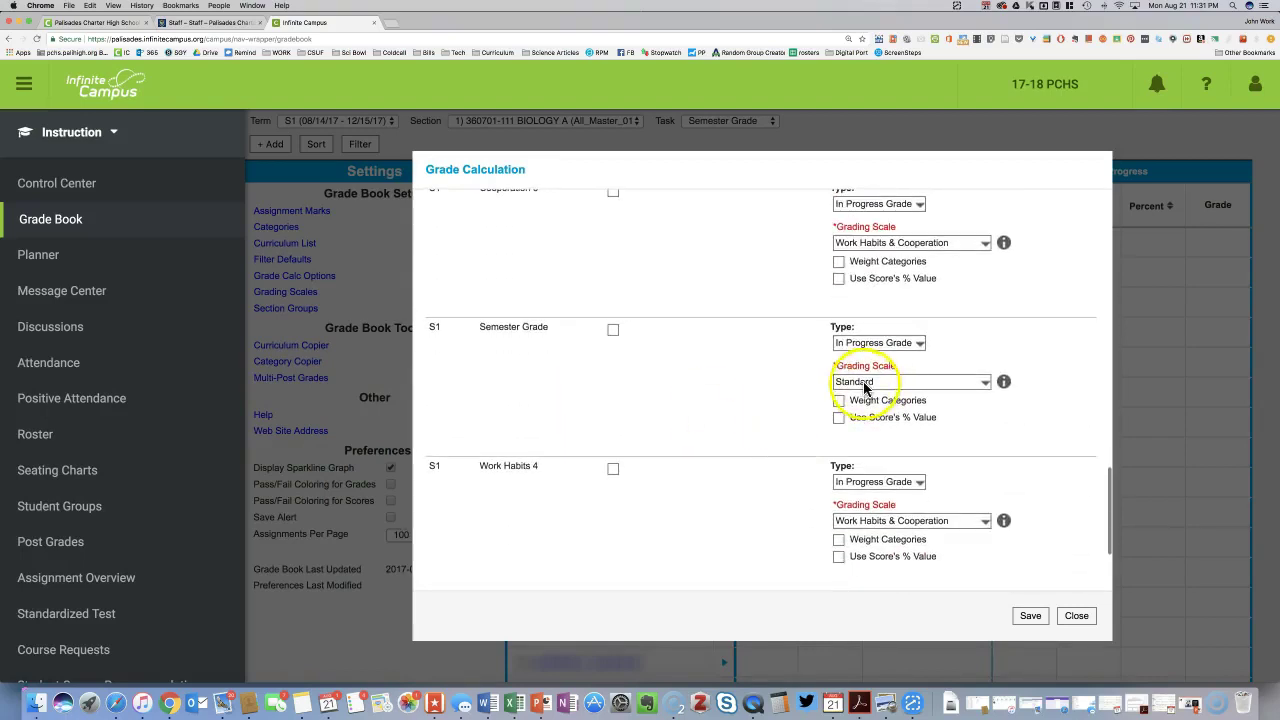
scroll(800, 392, "down", 1)
scroll(679, 416, "down", 1)
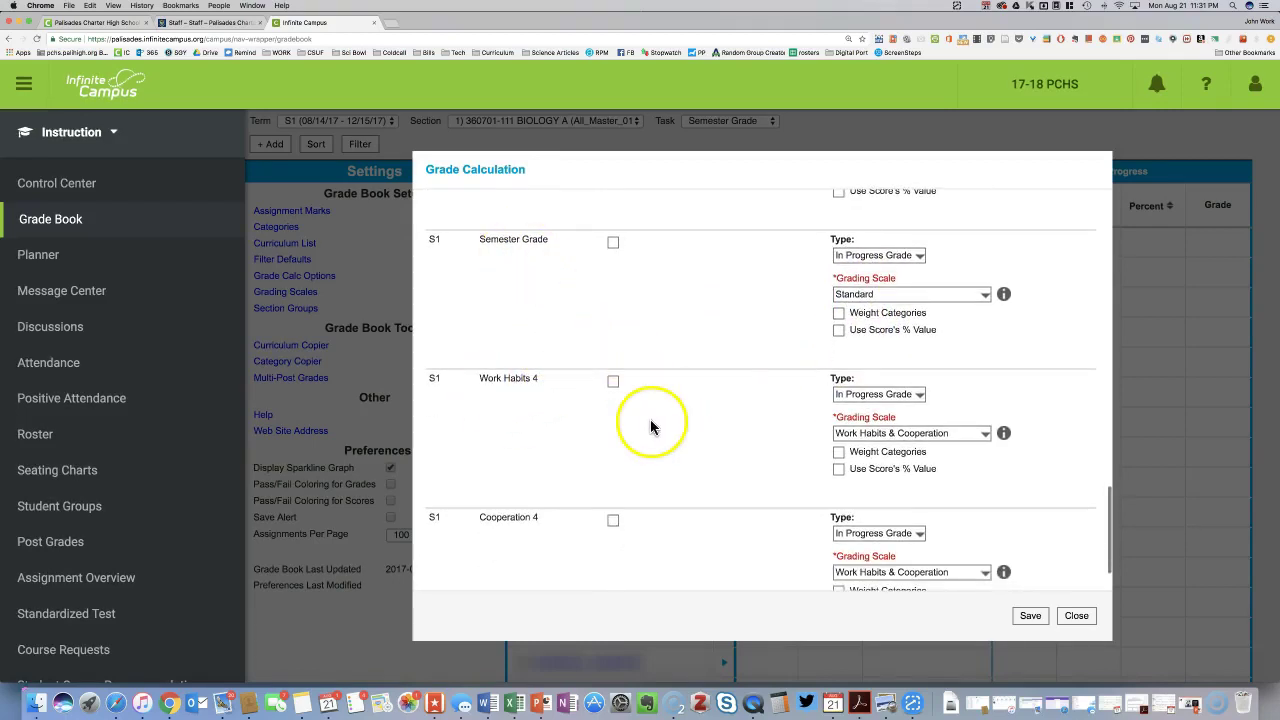
scroll(780, 465, "down", 2)
left_click(1030, 616)
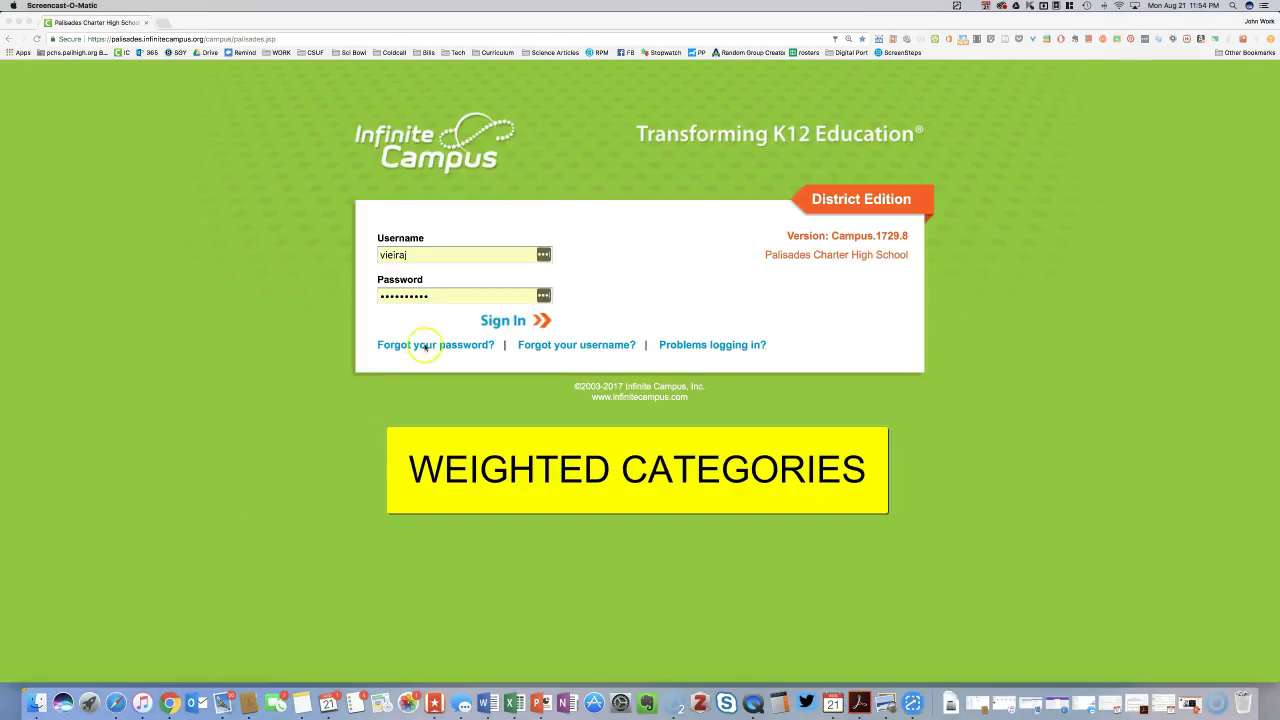
Step: Sign back into Infinite Campus to return to the Biology A 111 grade book
left_click(524, 322)
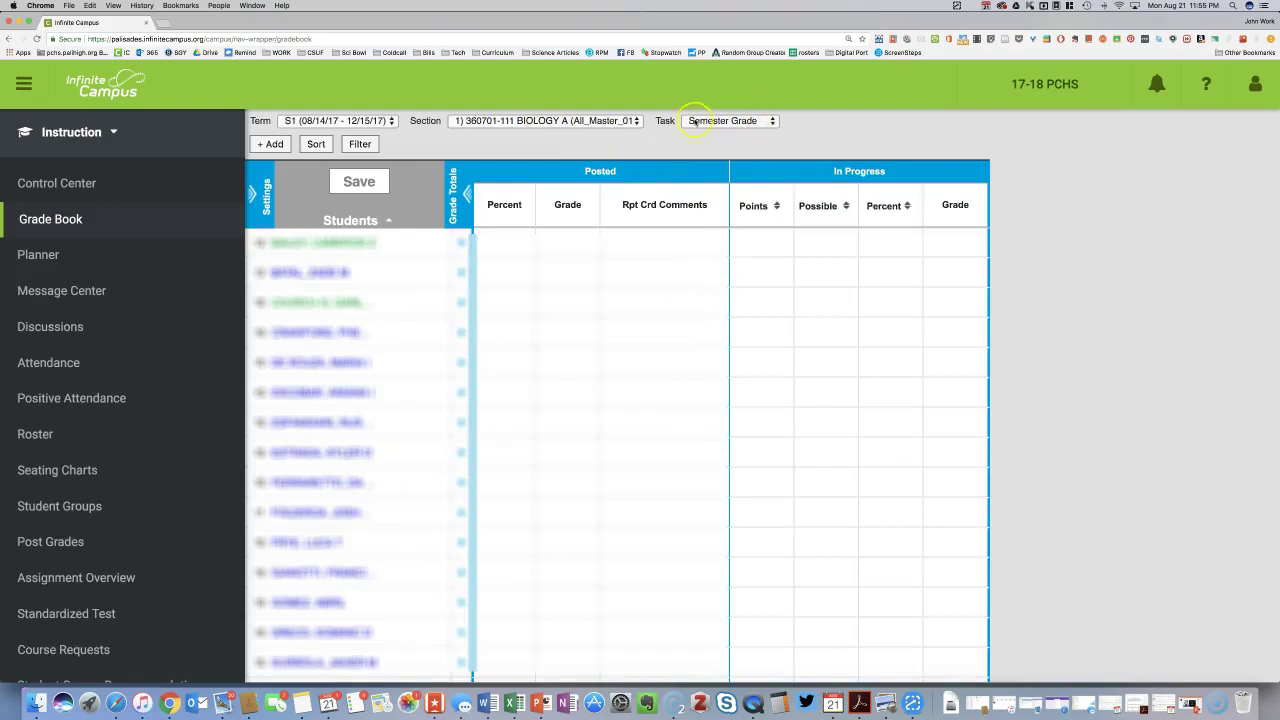
Step: Keep term S1 and start a new category named 'final' under Settings > Categories
left_click(361, 121)
left_click(361, 122)
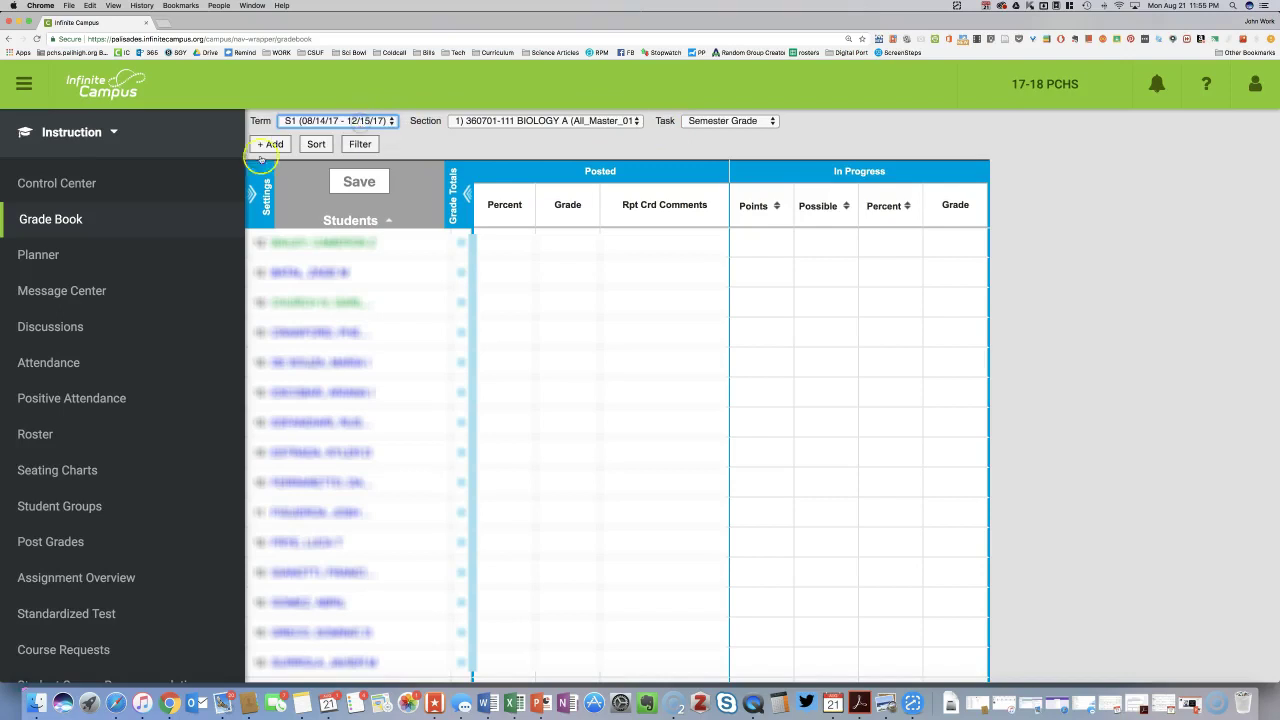
left_click(252, 195)
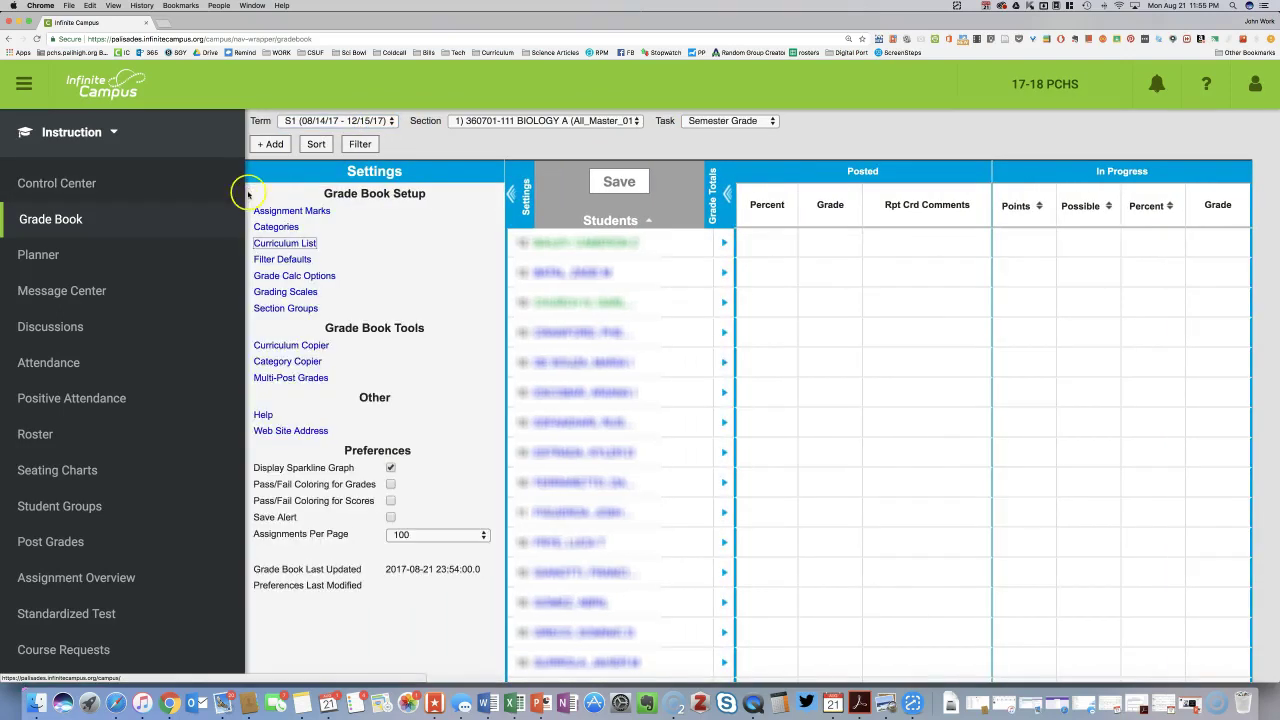
left_click(267, 228)
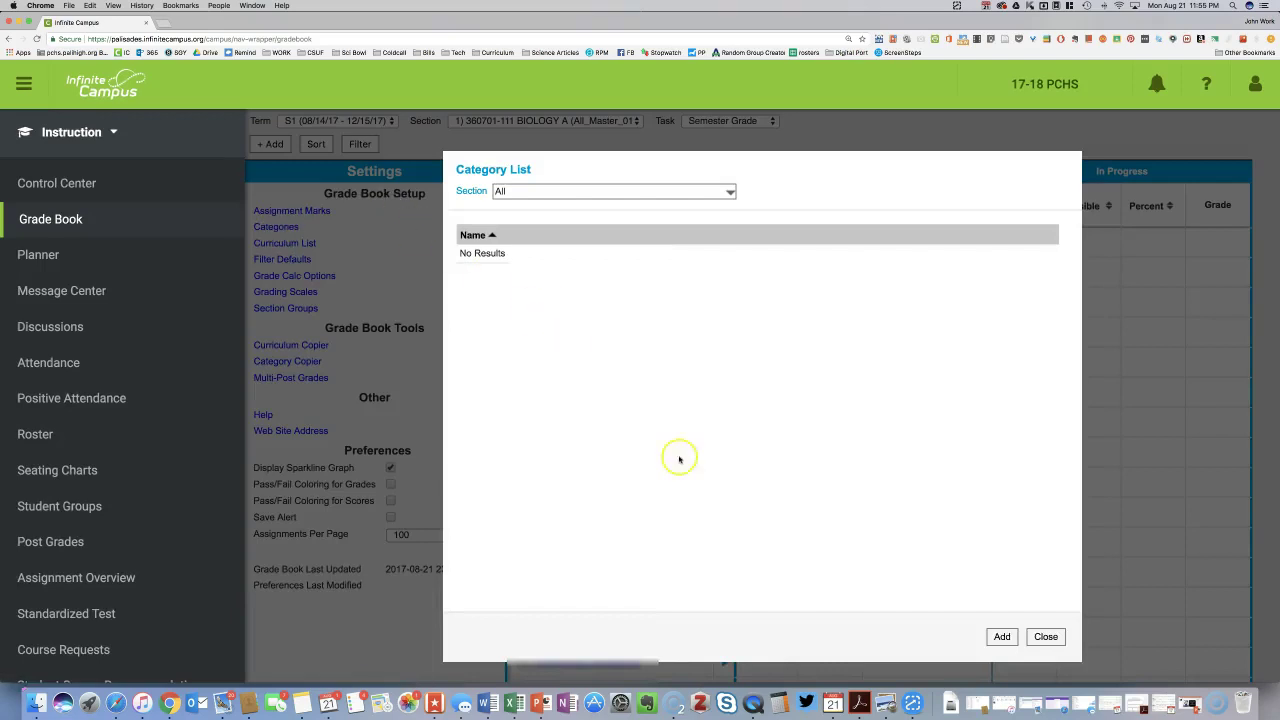
left_click(1002, 637)
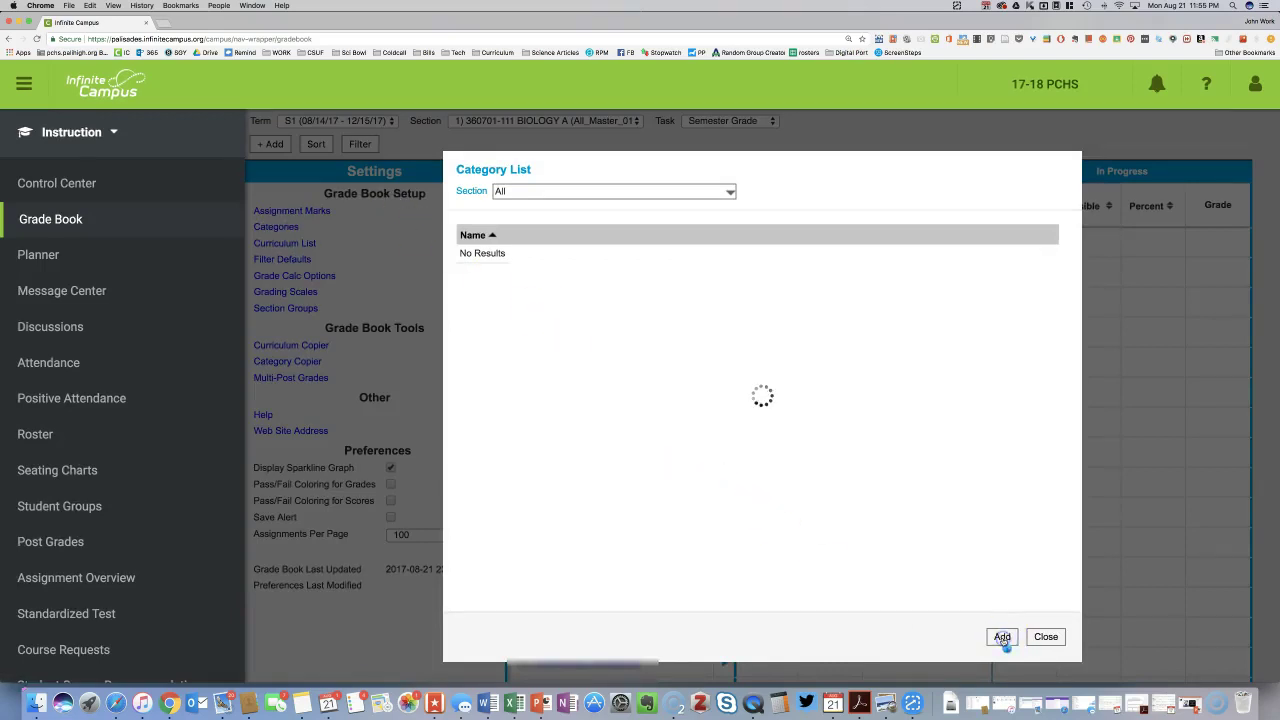
left_click(559, 235)
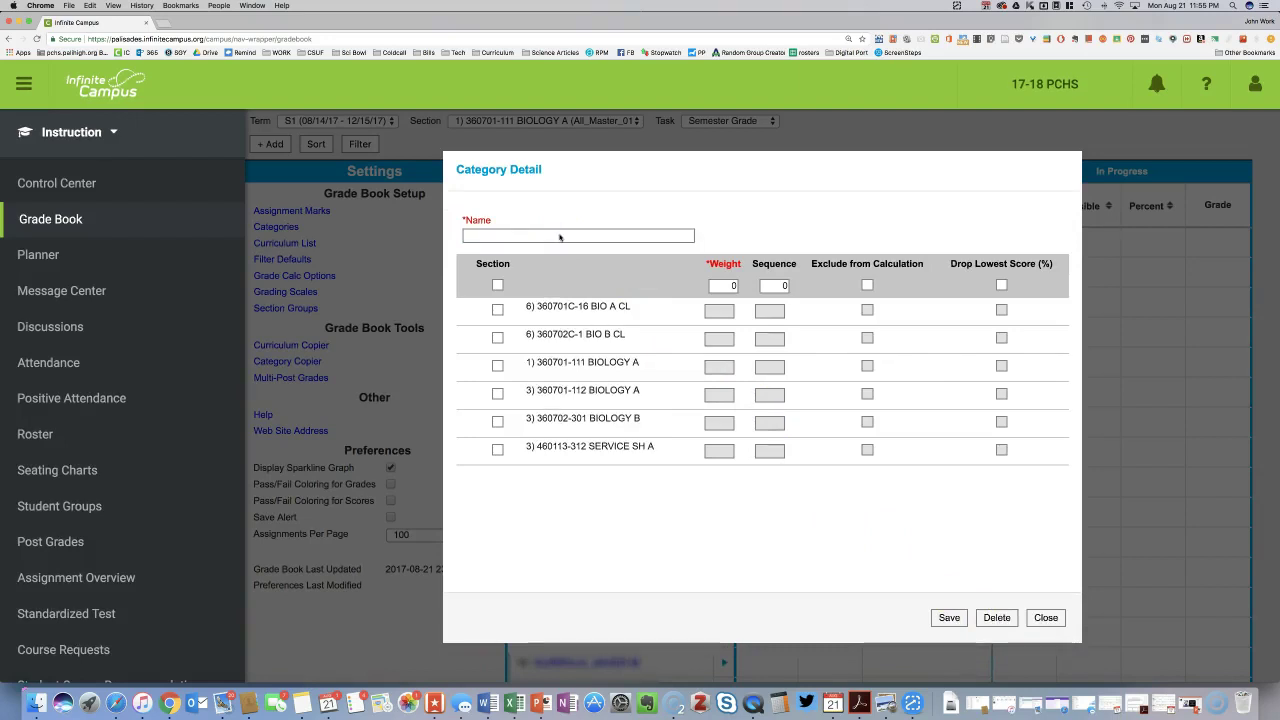
left_click(560, 235)
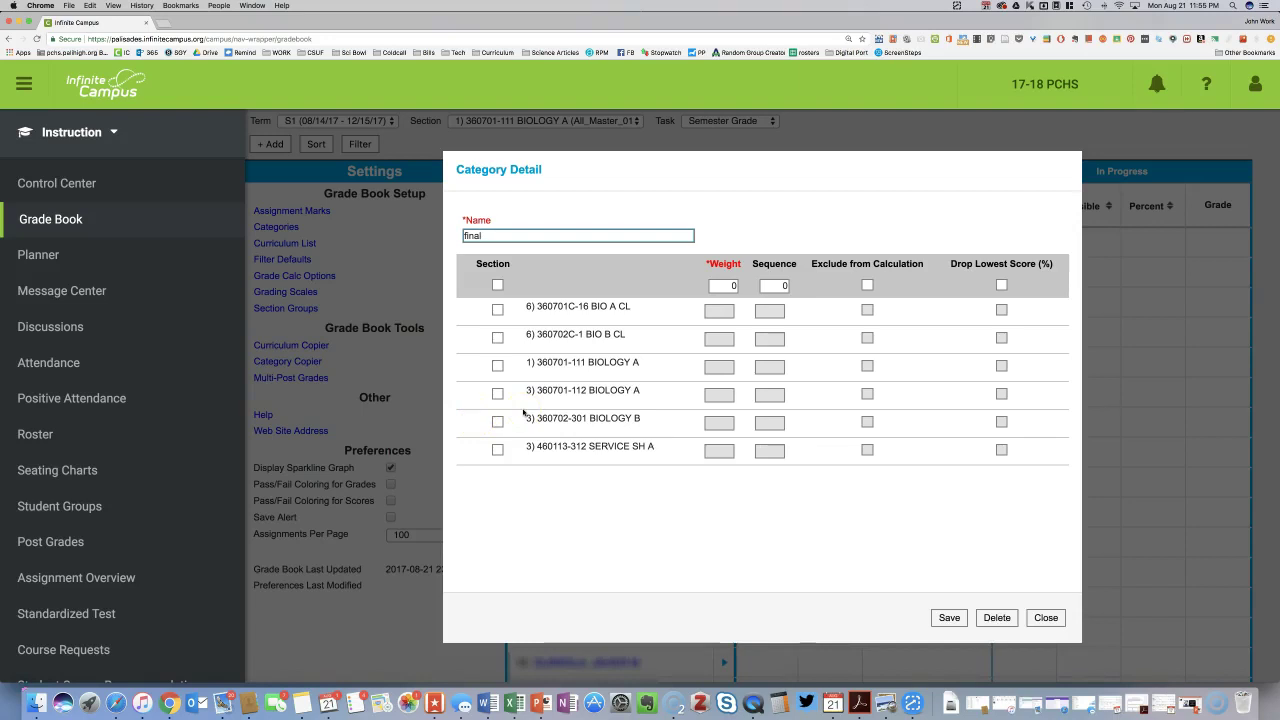
Step: Apply 'final' to all six sections with weight 15 and save it
left_click(497, 366)
left_click(497, 394)
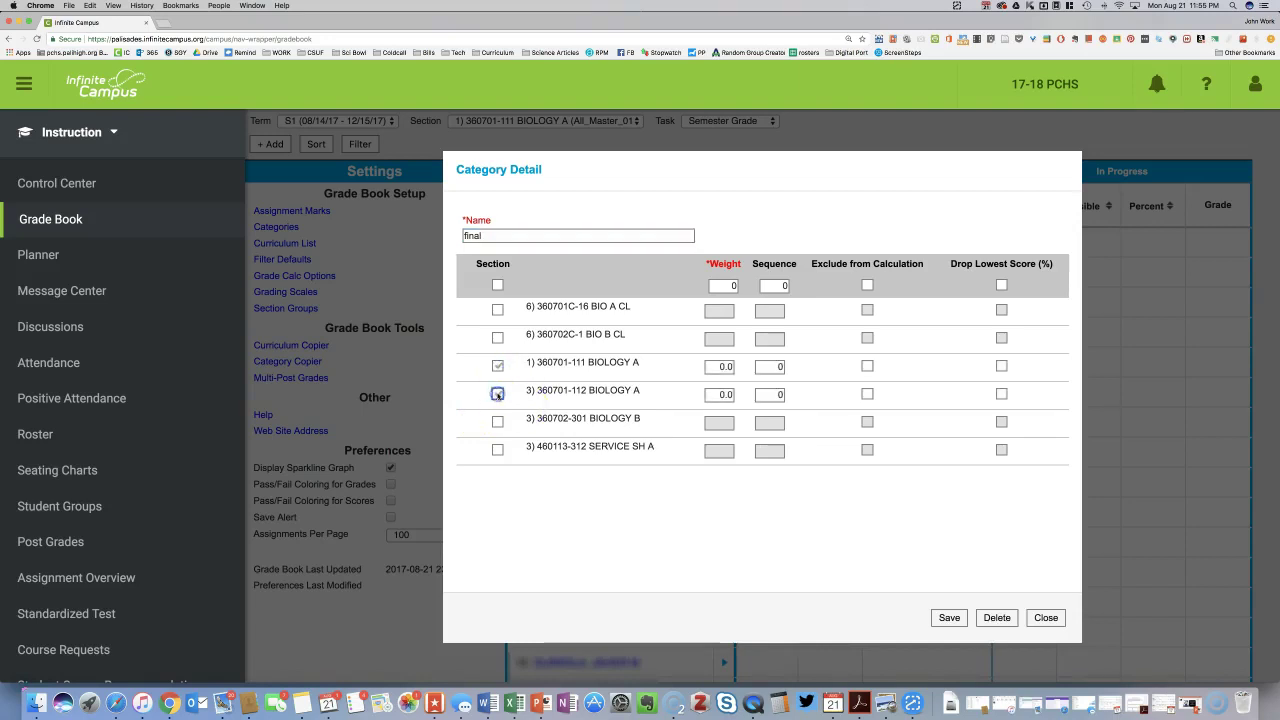
left_click(499, 285)
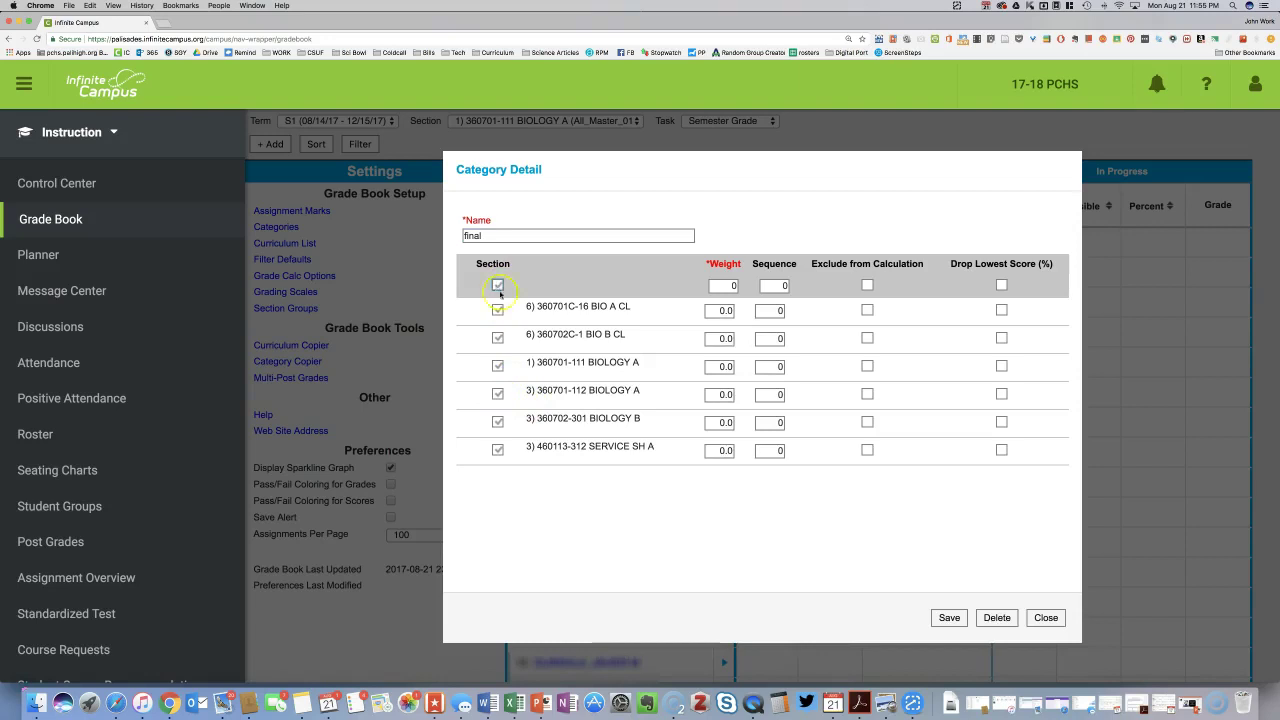
left_click(637, 390)
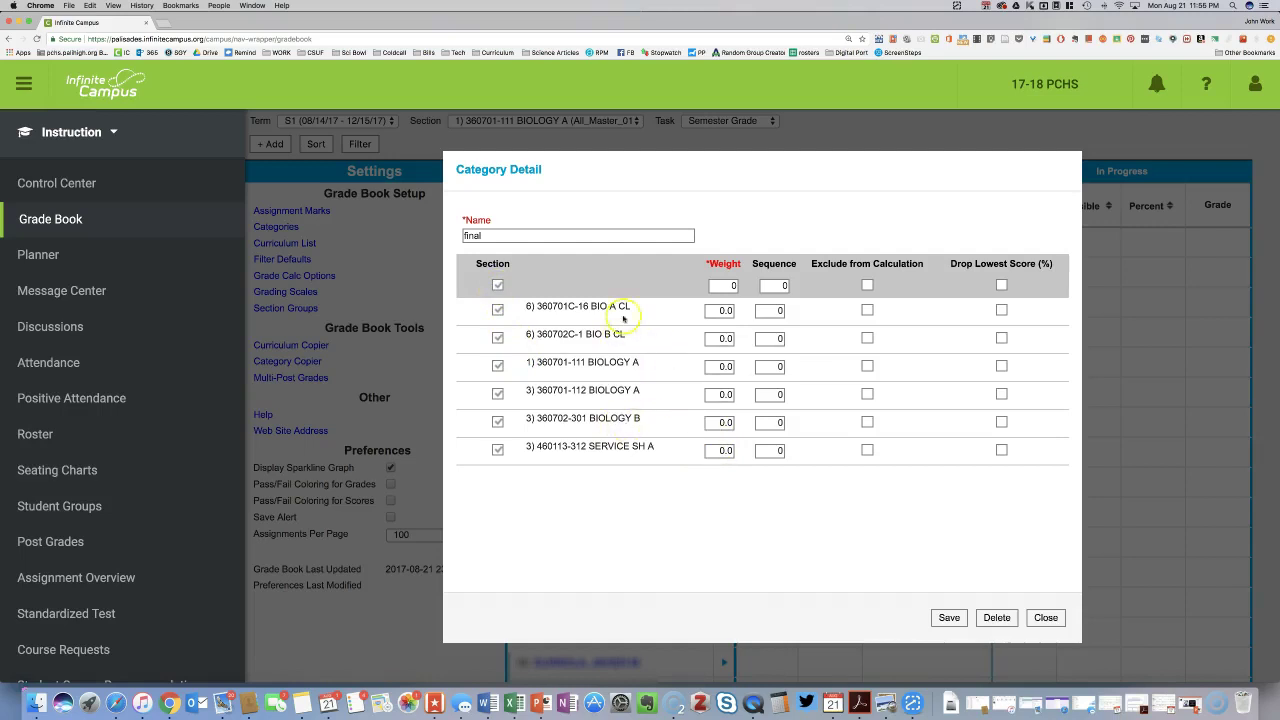
left_click_drag(724, 286, 761, 290)
type("15")
left_click(950, 618)
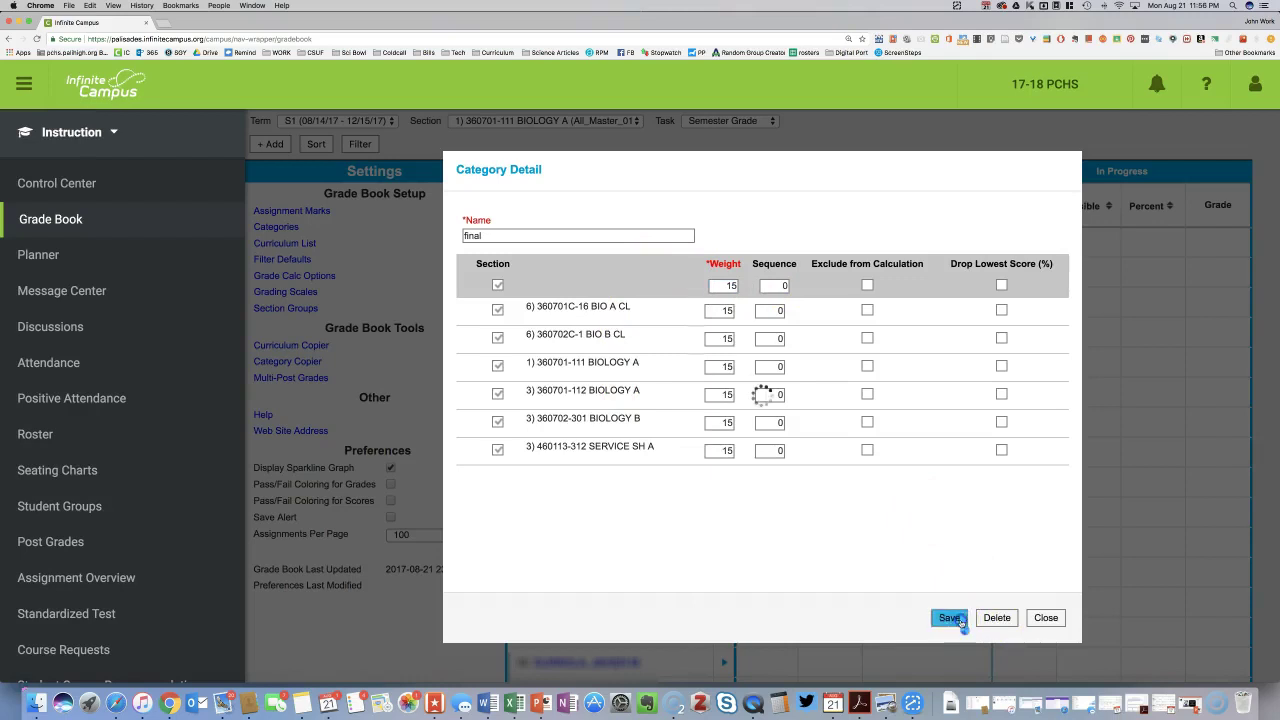
left_click(1001, 637)
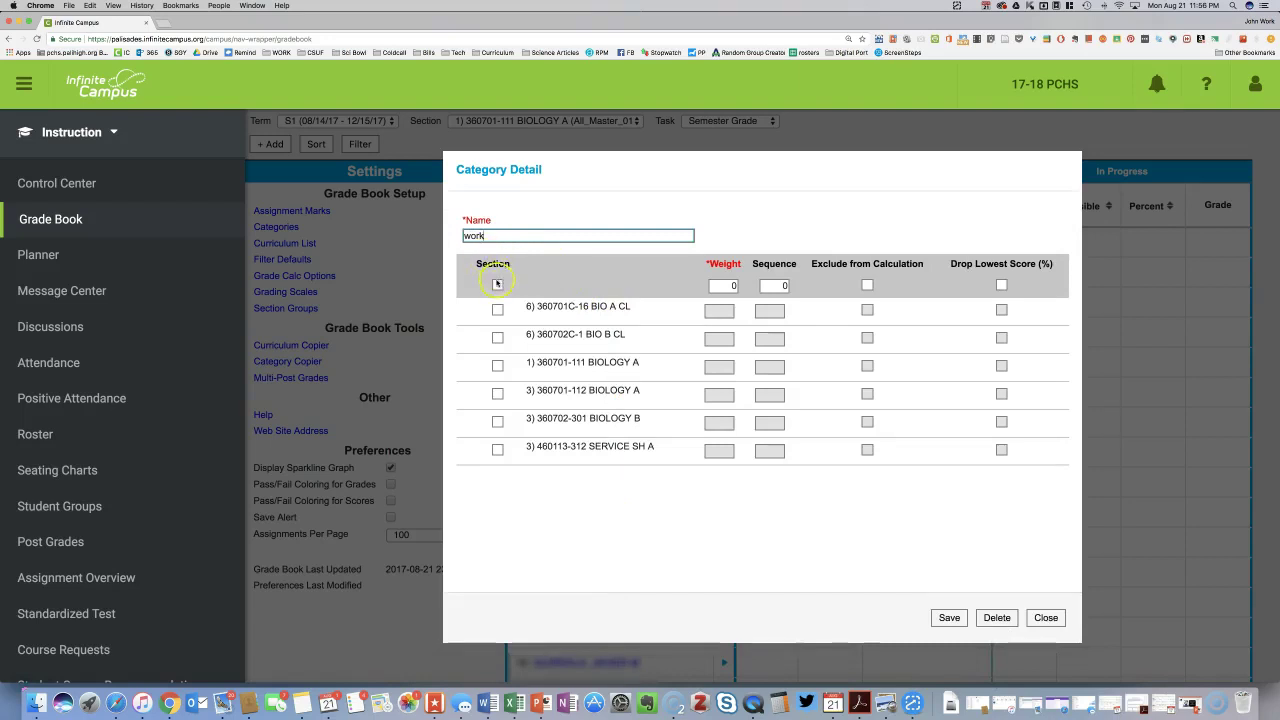
Step: Apply the 'work' category to all sections with weight 40 and save it
left_click(497, 284)
left_click(724, 286)
type("40")
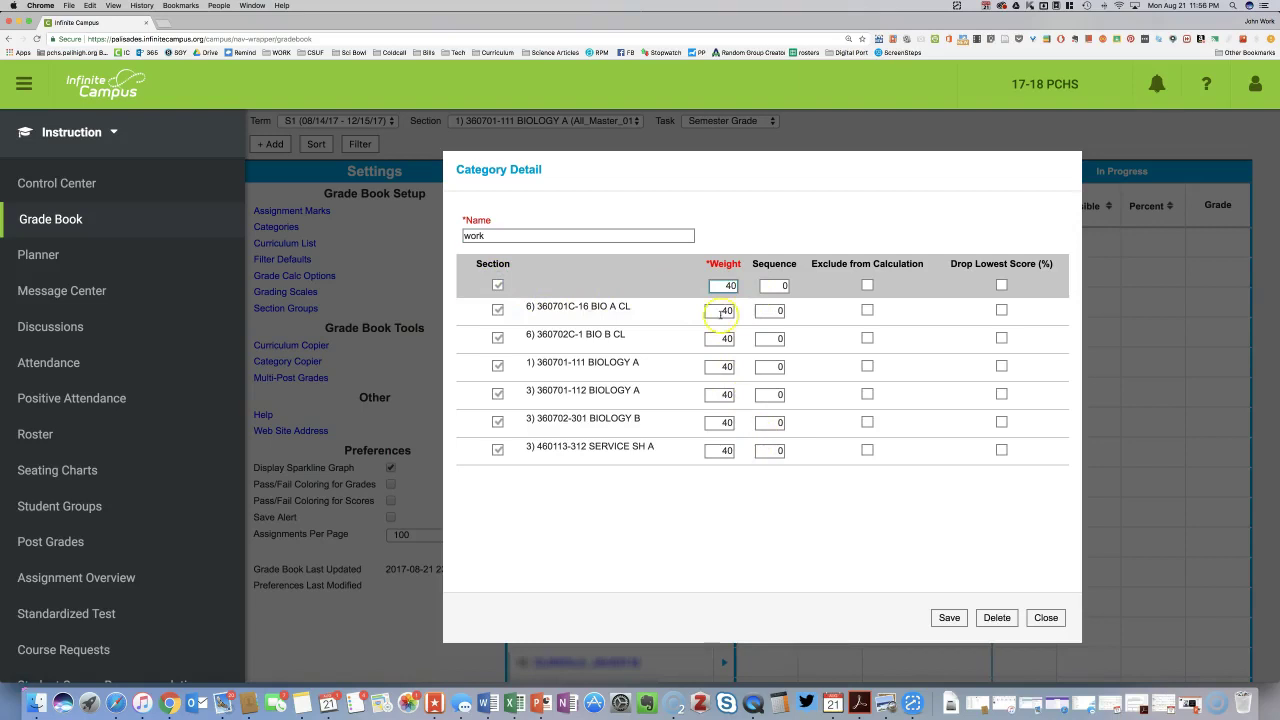
left_click(949, 617)
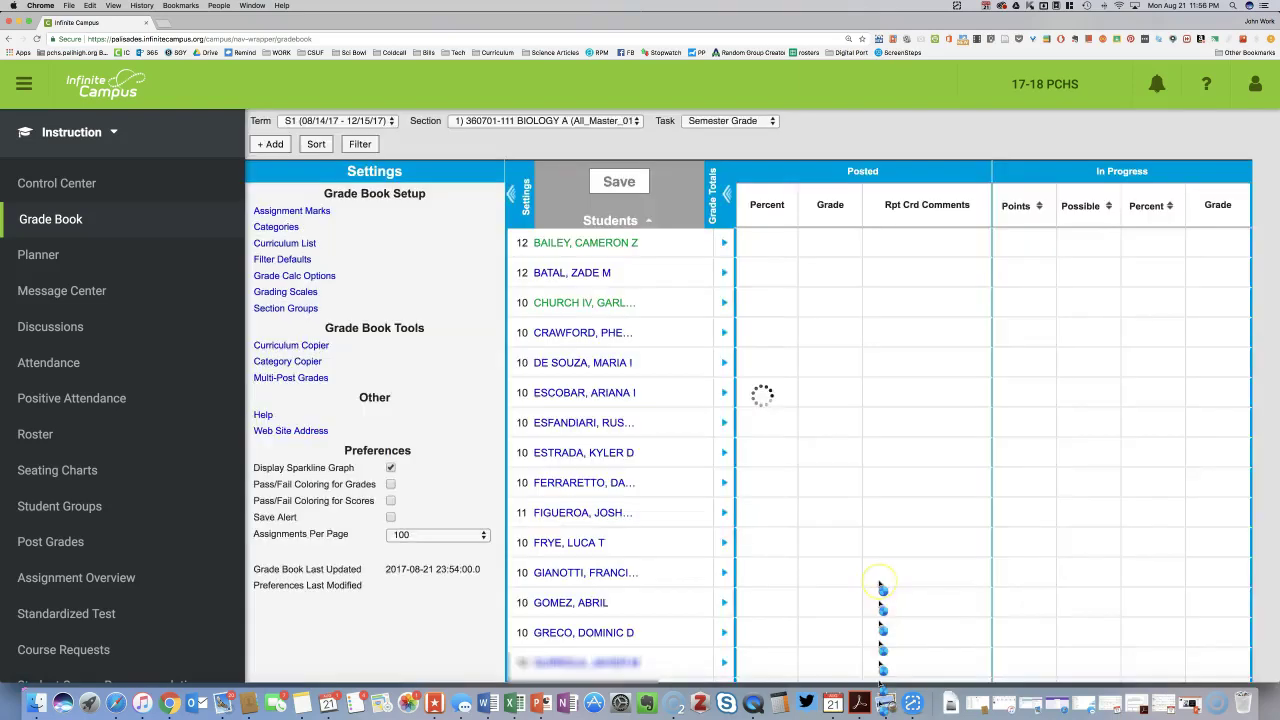
Step: Add an 'exam' category for all sections weighted 45, save it, and close the list
left_click(278, 228)
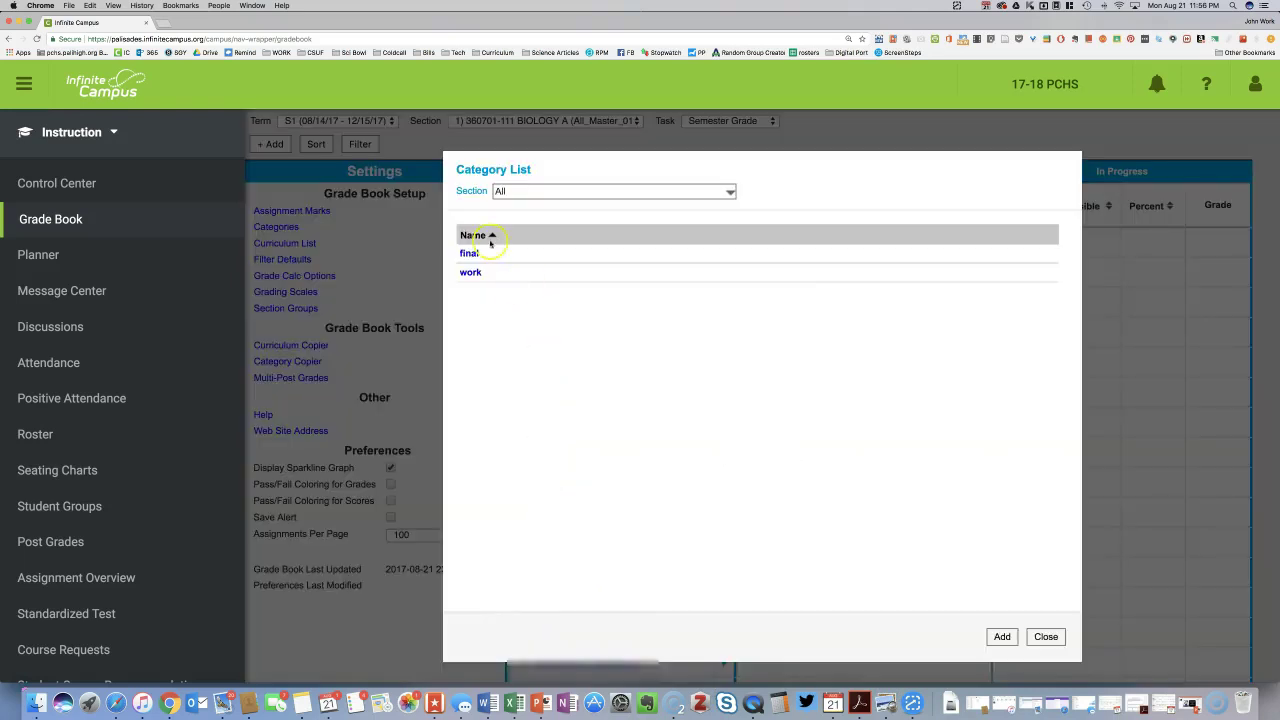
left_click(1002, 636)
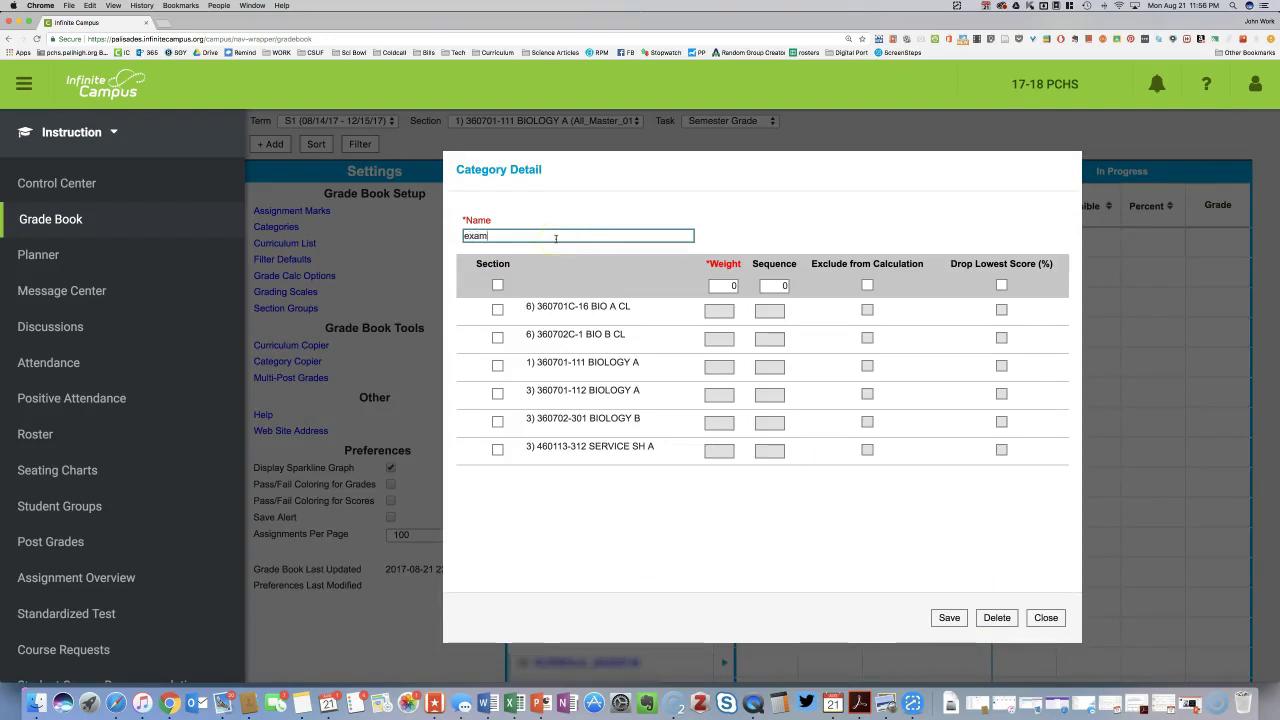
left_click(498, 284)
left_click(735, 286)
type("45")
left_click(955, 619)
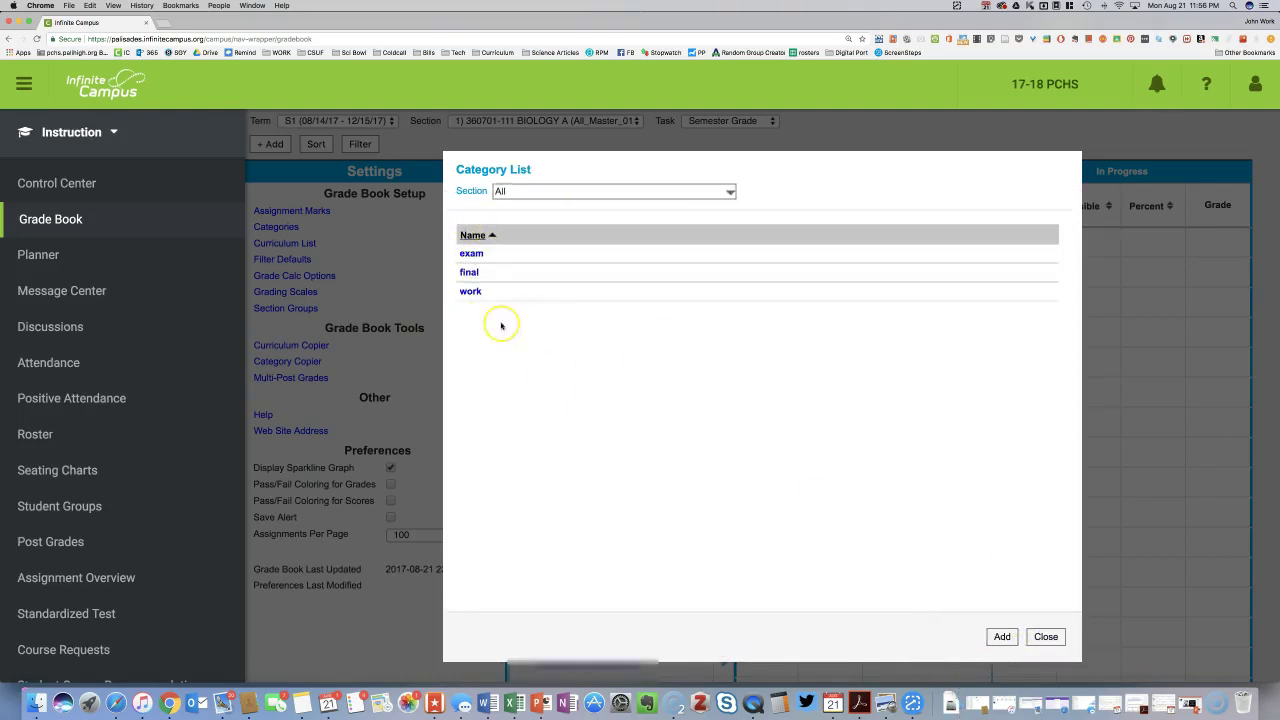
left_click(1046, 637)
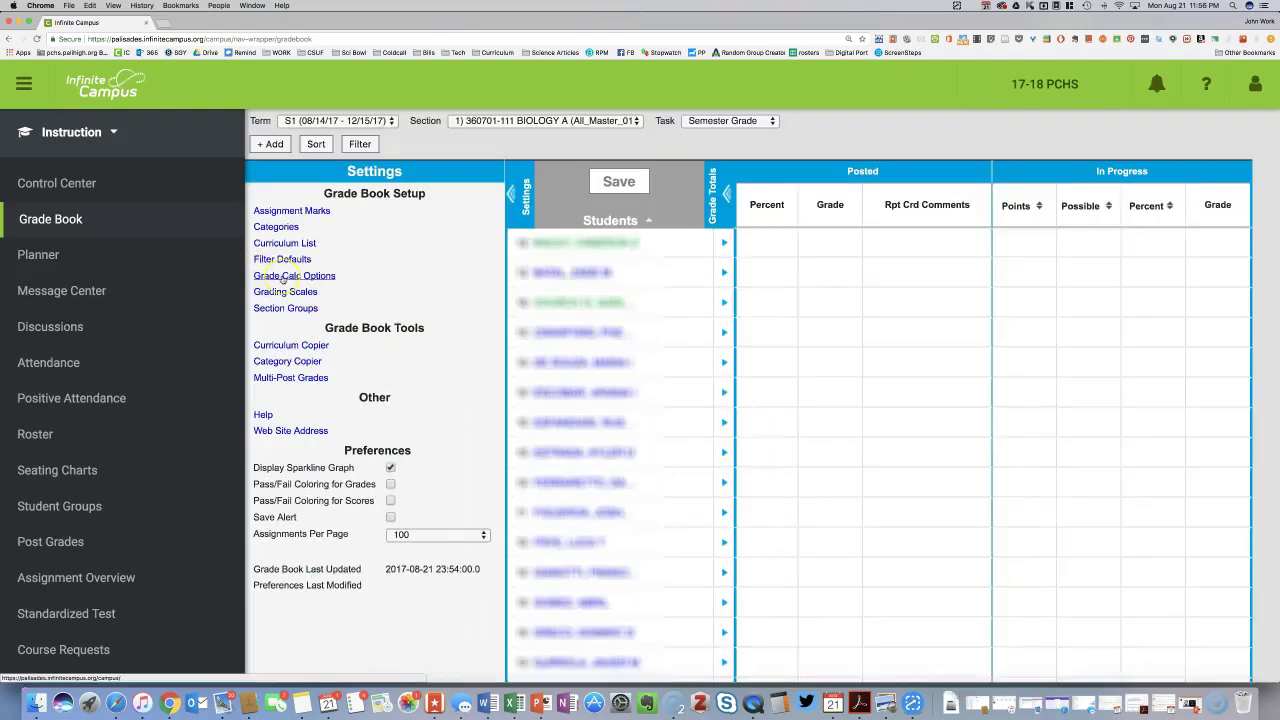
Step: Turn on Weight Categories for Progress 1, keeping the Standard and Work Habits & Cooperation scales
left_click(283, 277)
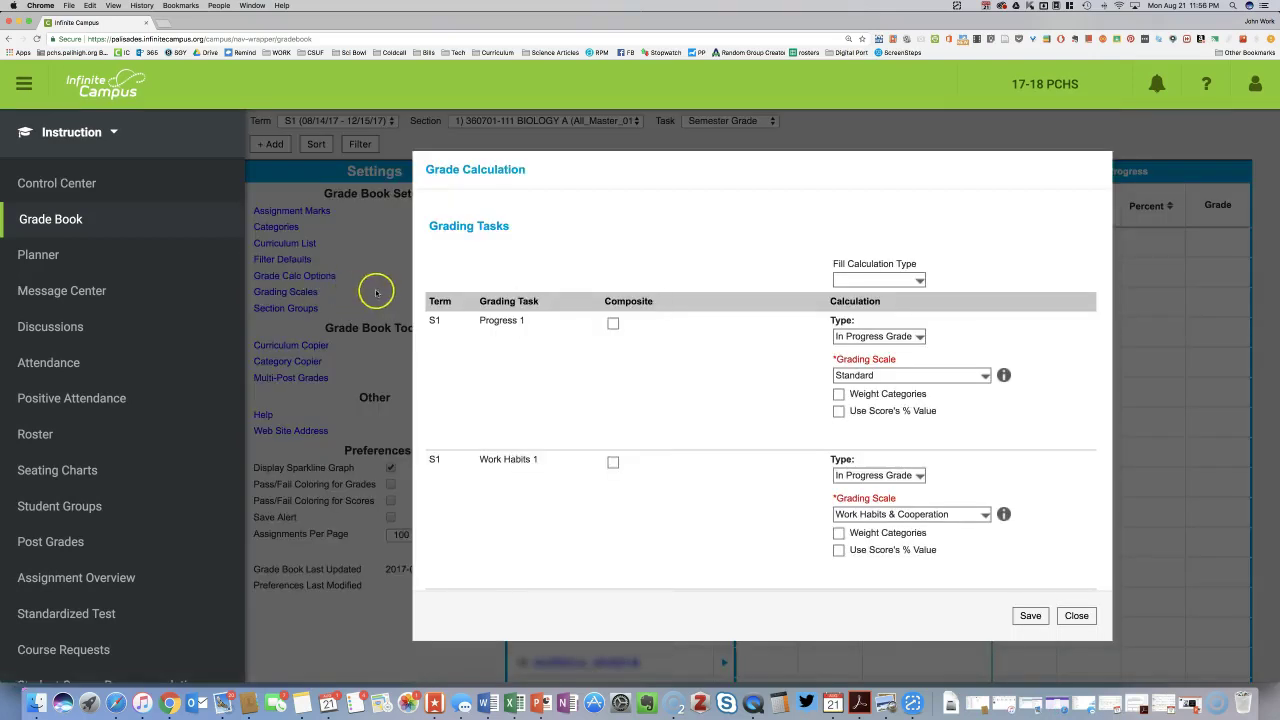
left_click(847, 338)
left_click(847, 338)
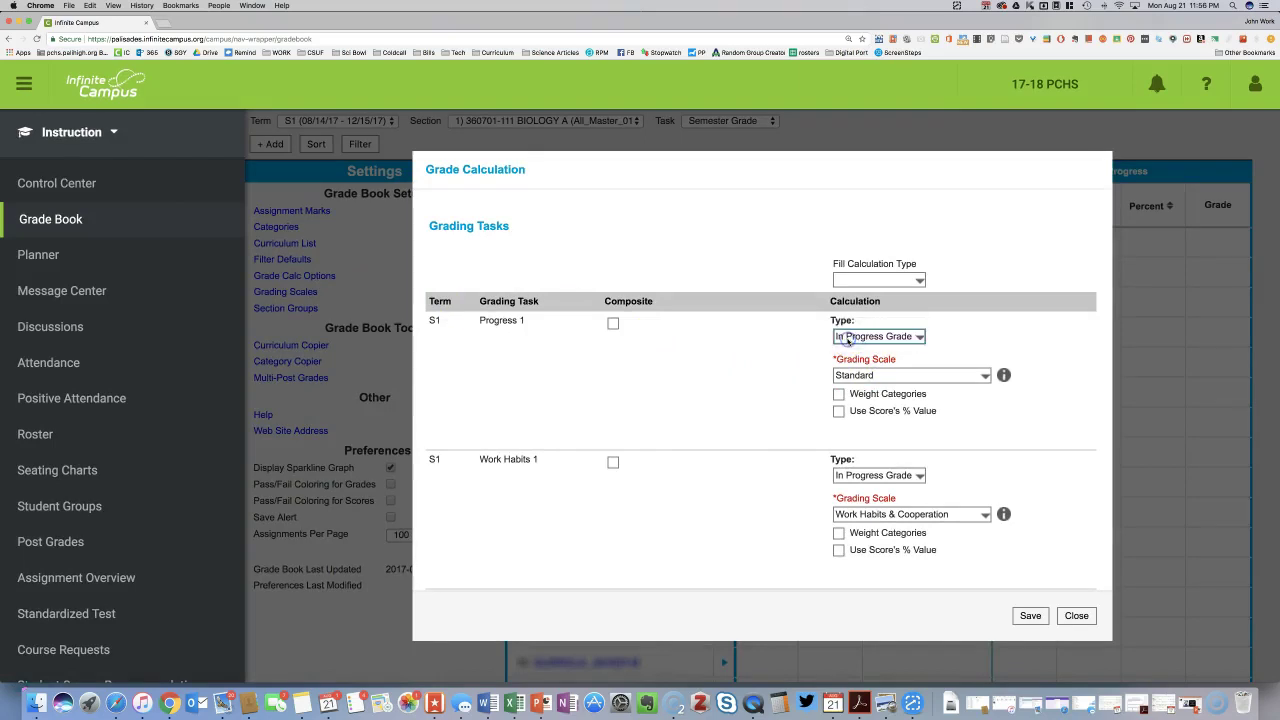
left_click(870, 375)
scroll(537, 415, "down", 2)
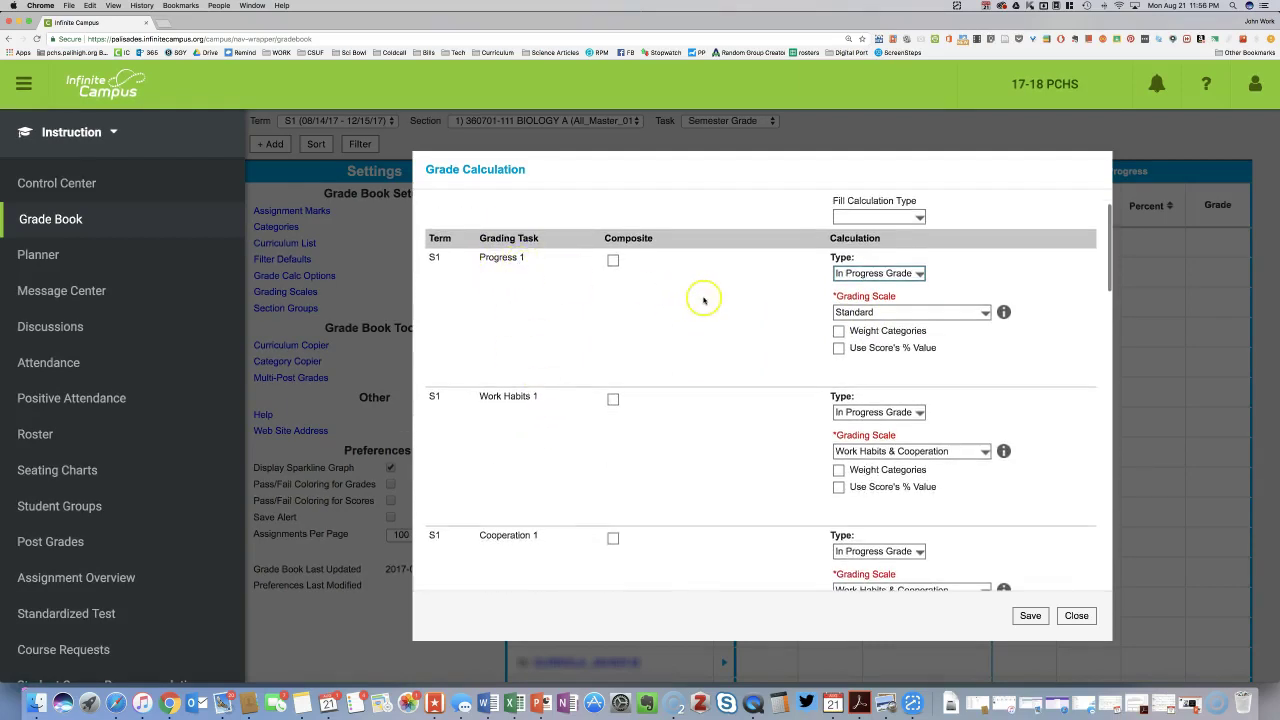
left_click(857, 312)
left_click(857, 313)
left_click(839, 331)
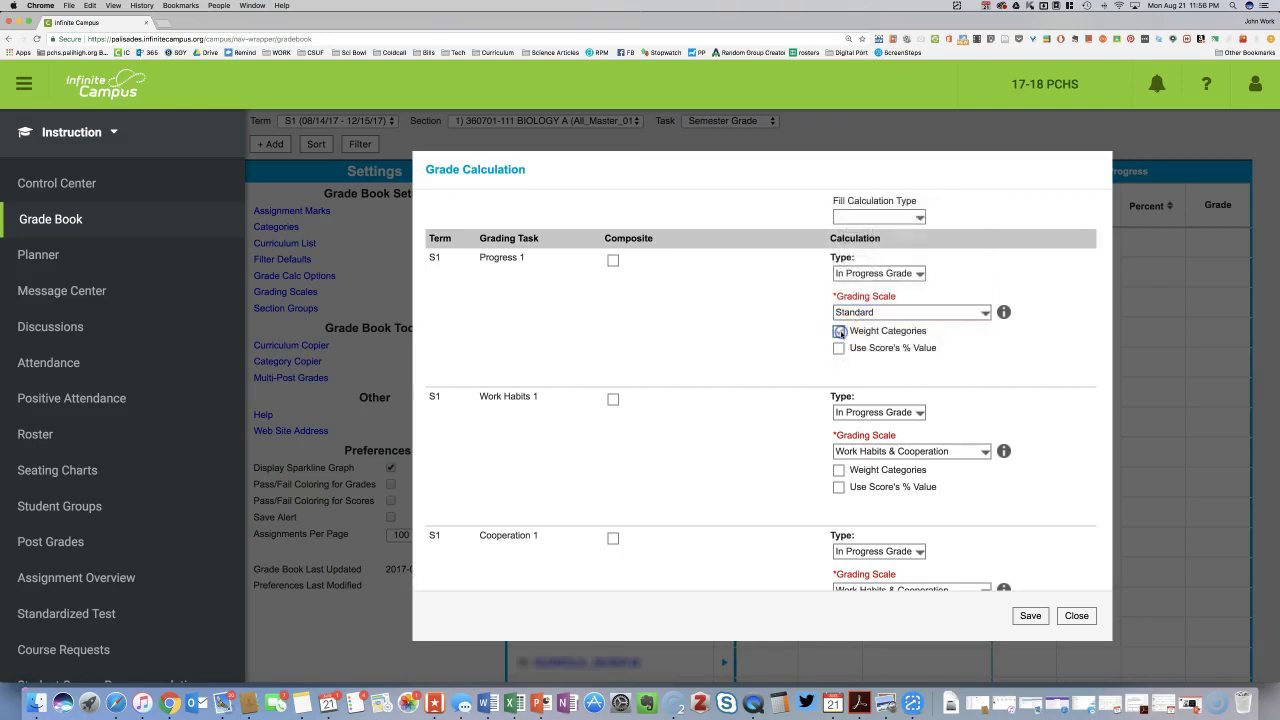
scroll(749, 343, "down", 2)
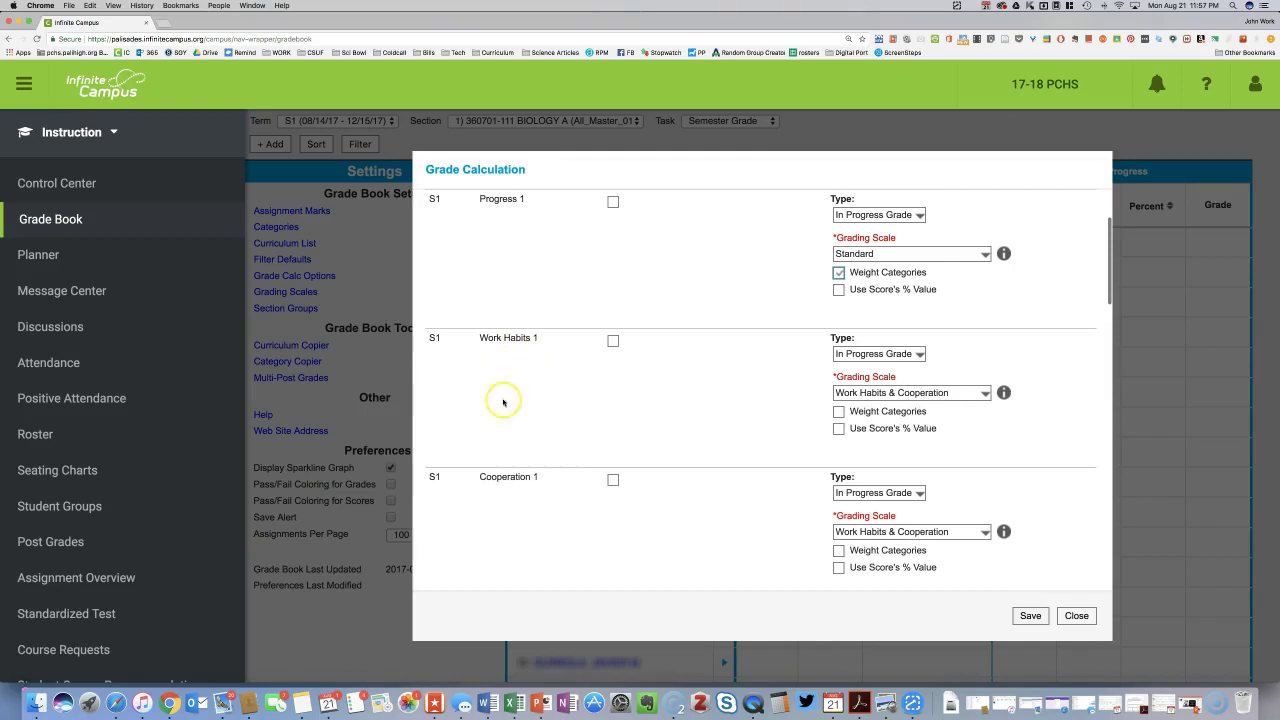
left_click(886, 393)
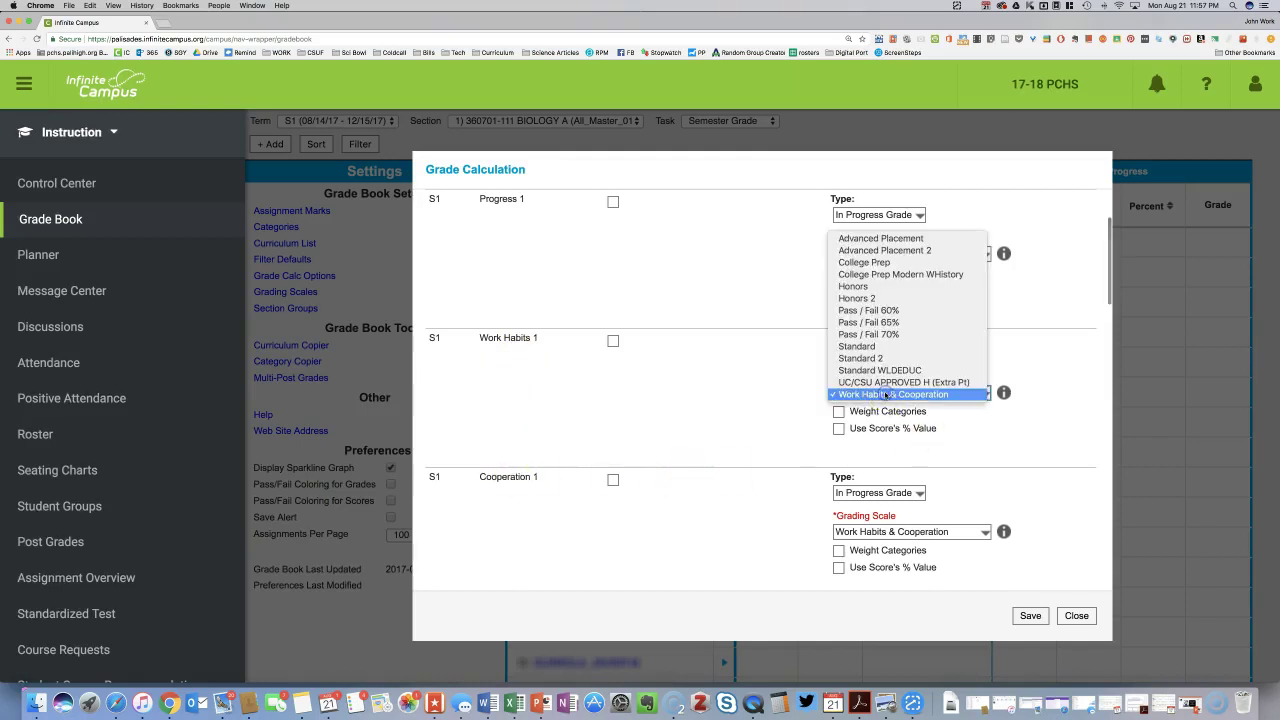
left_click(886, 394)
Step: Turn on Weight Categories for Progress 3 and Semester Grade, then save the calculation options
scroll(878, 378, "down", 2)
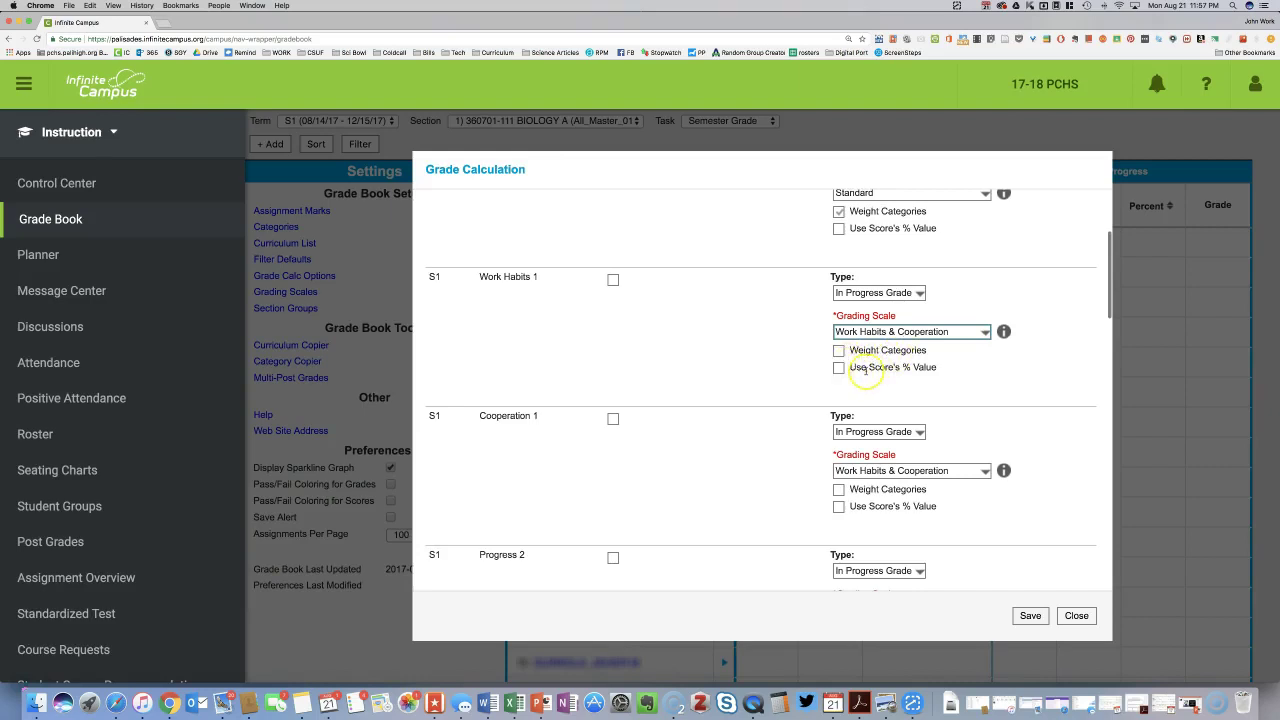
scroll(866, 370, "down", 1)
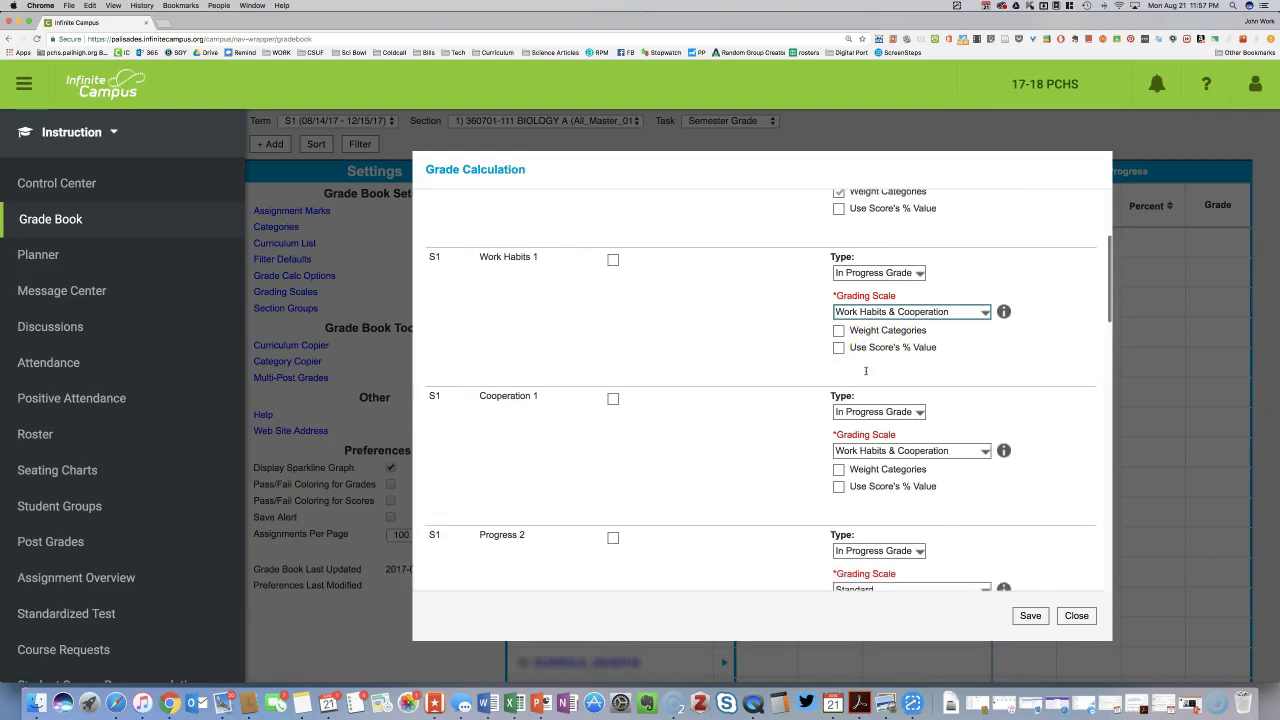
scroll(866, 371, "down", 6)
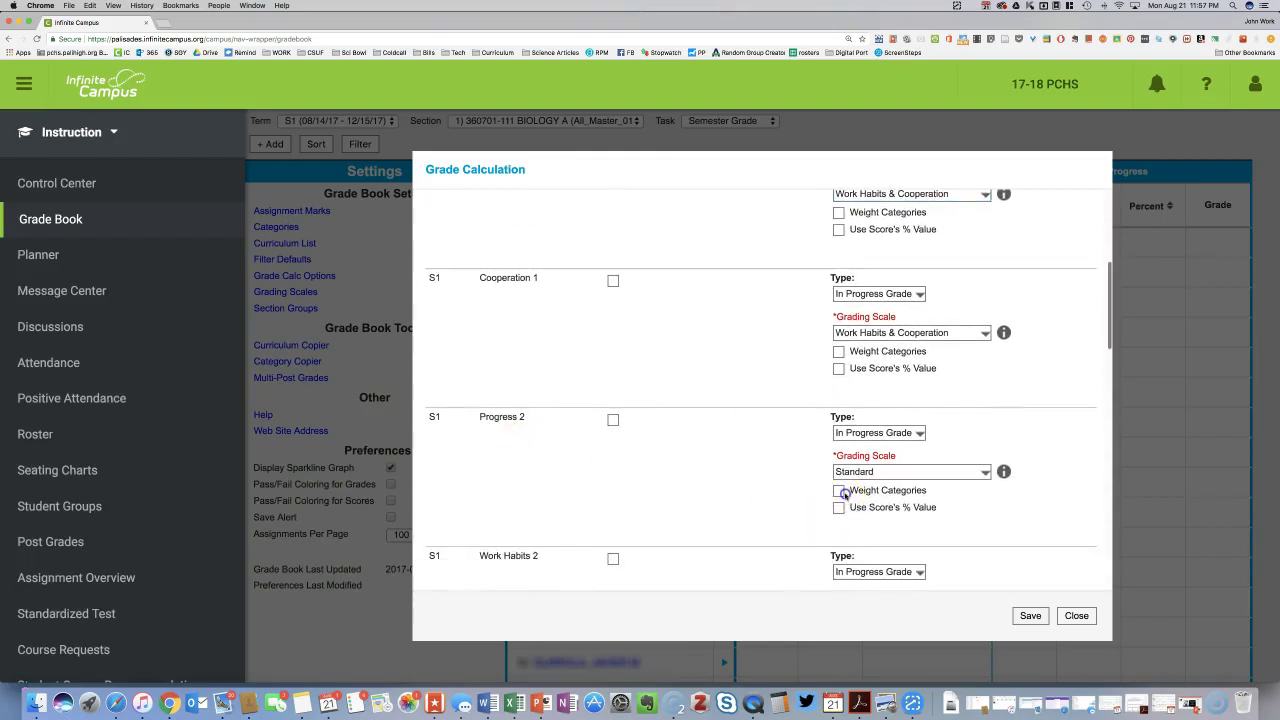
scroll(865, 490, "down", 10)
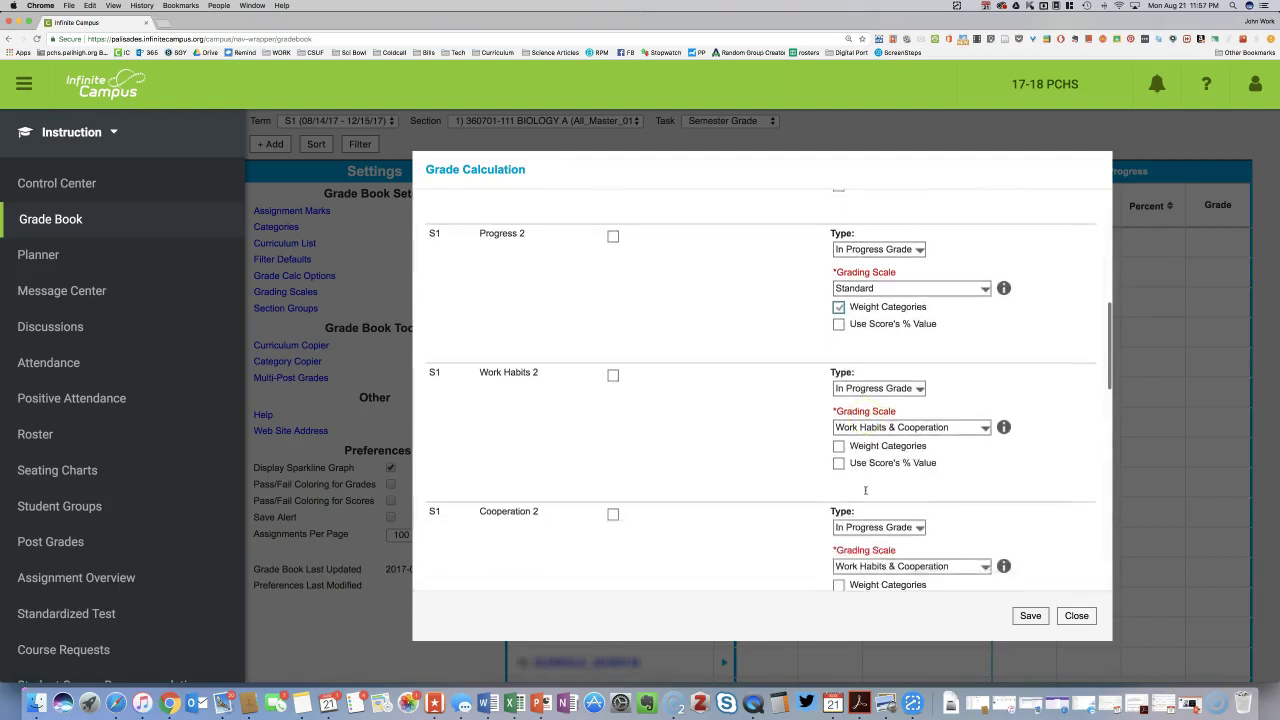
scroll(835, 510, "down", 3)
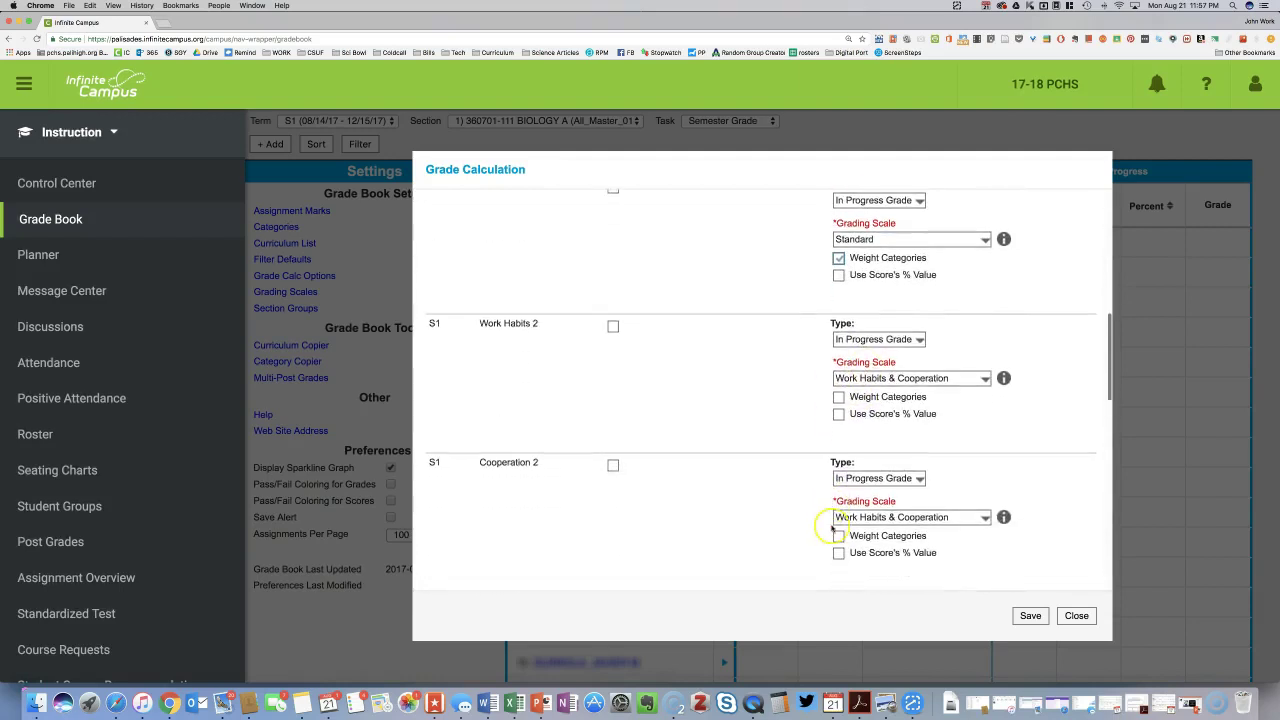
scroll(853, 489, "down", 8)
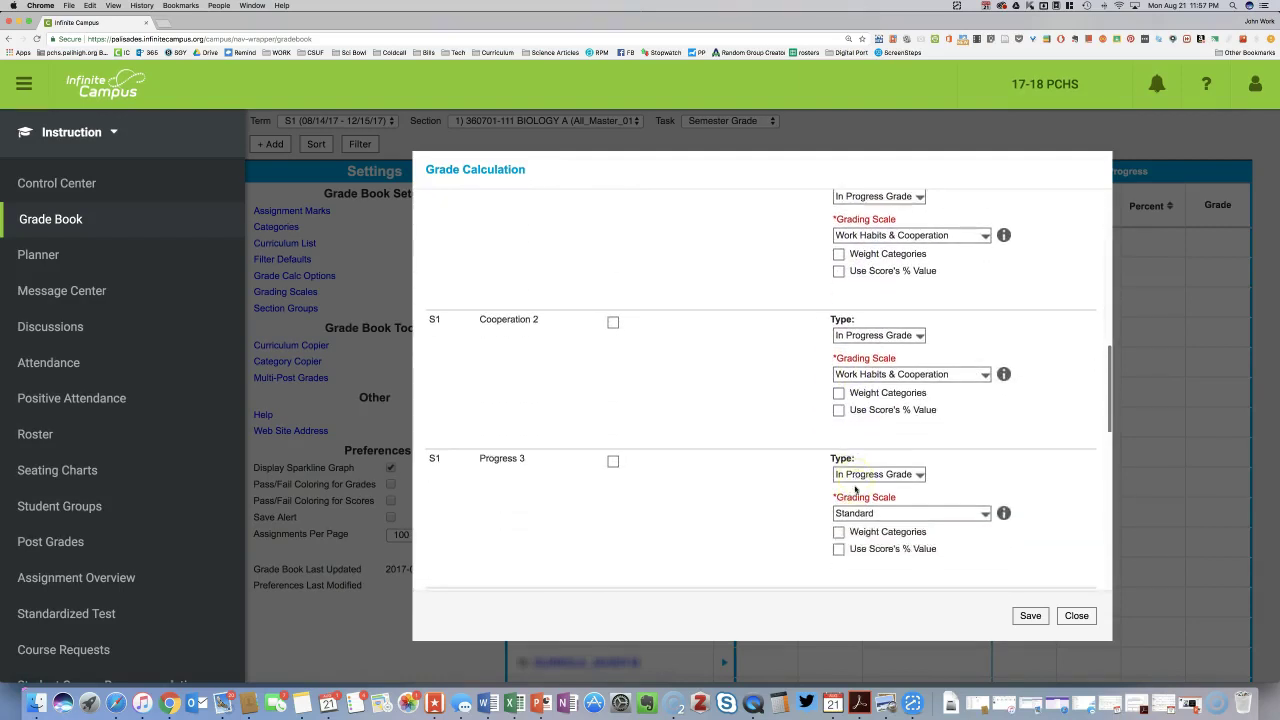
left_click(838, 476)
scroll(855, 450, "down", 8)
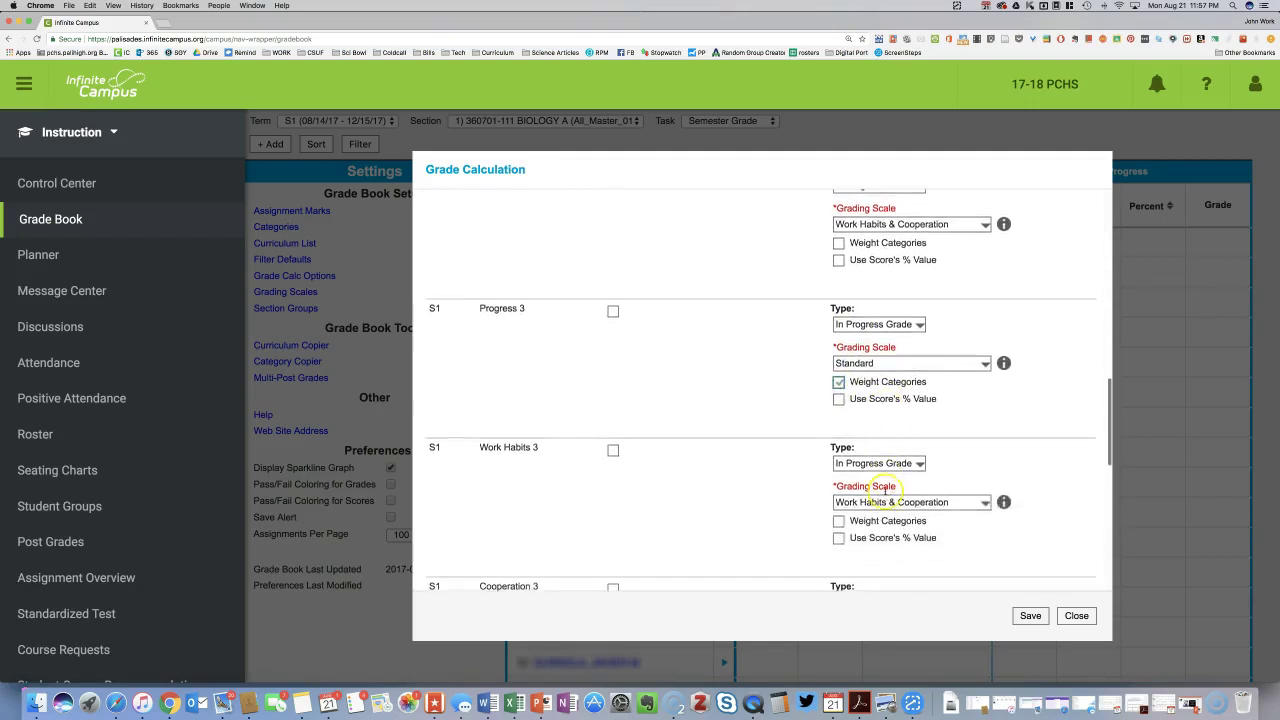
scroll(845, 548, "down", 9)
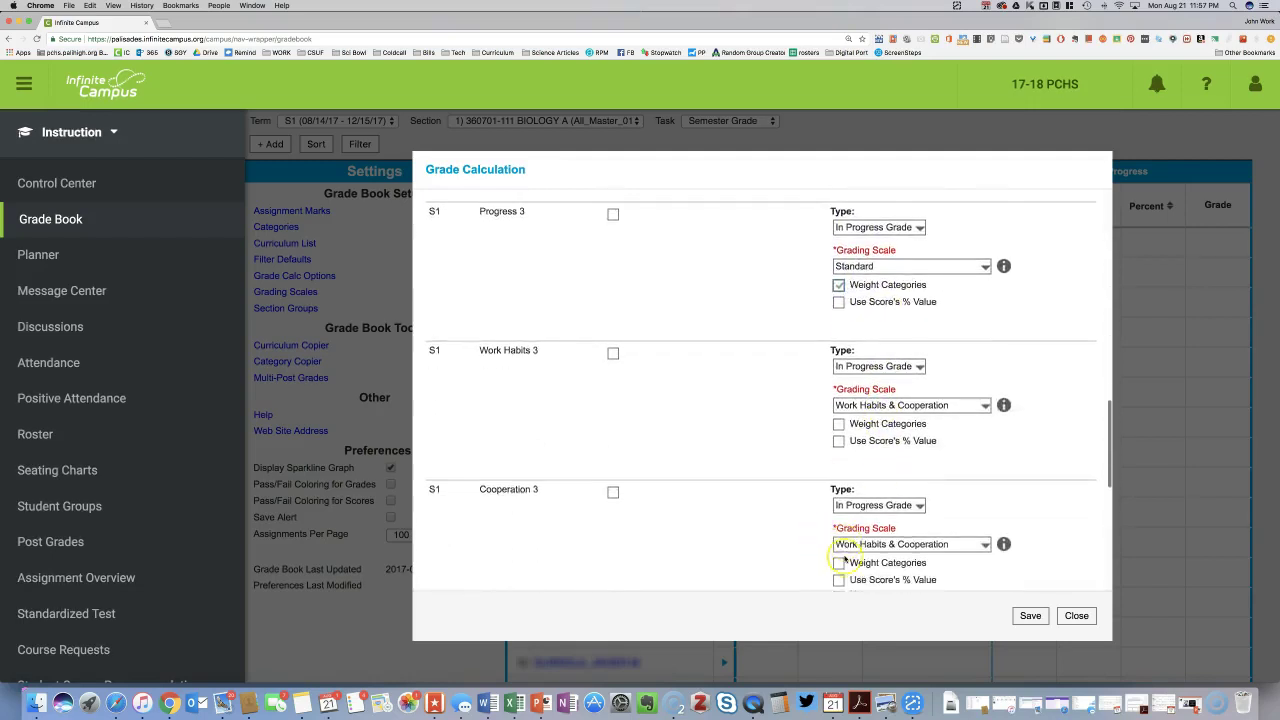
left_click(838, 524)
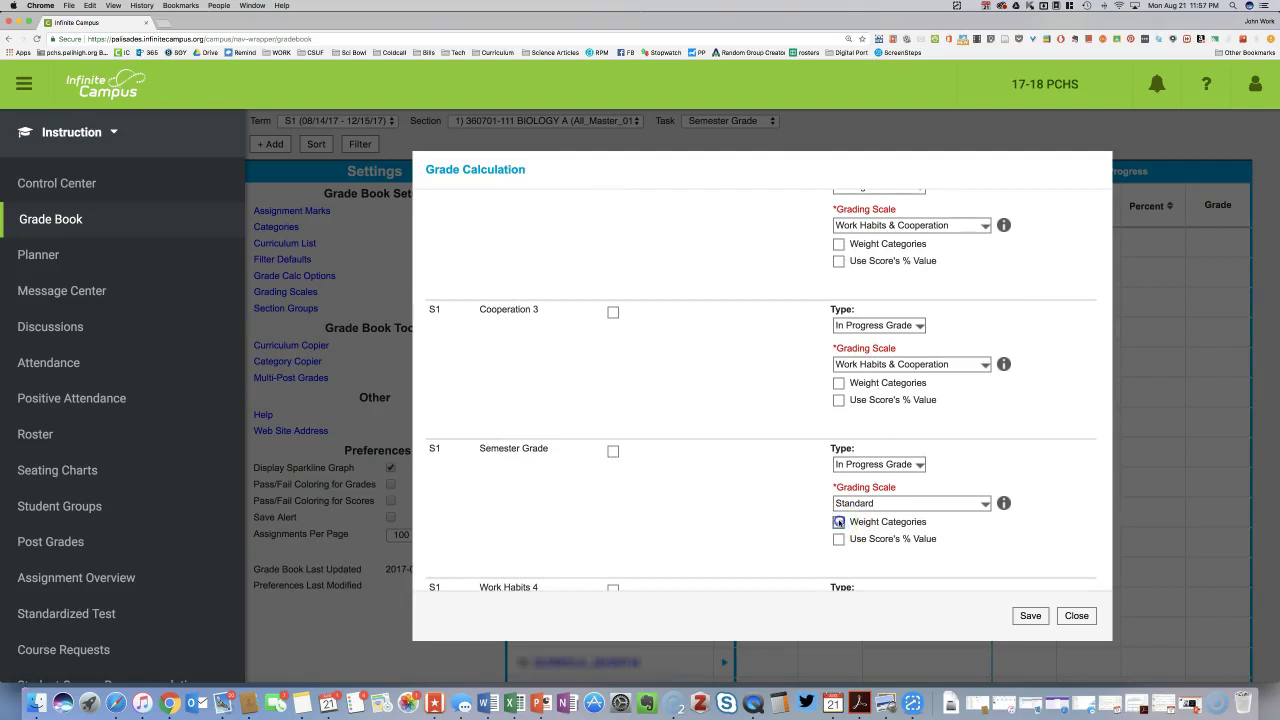
scroll(925, 532, "down", 3)
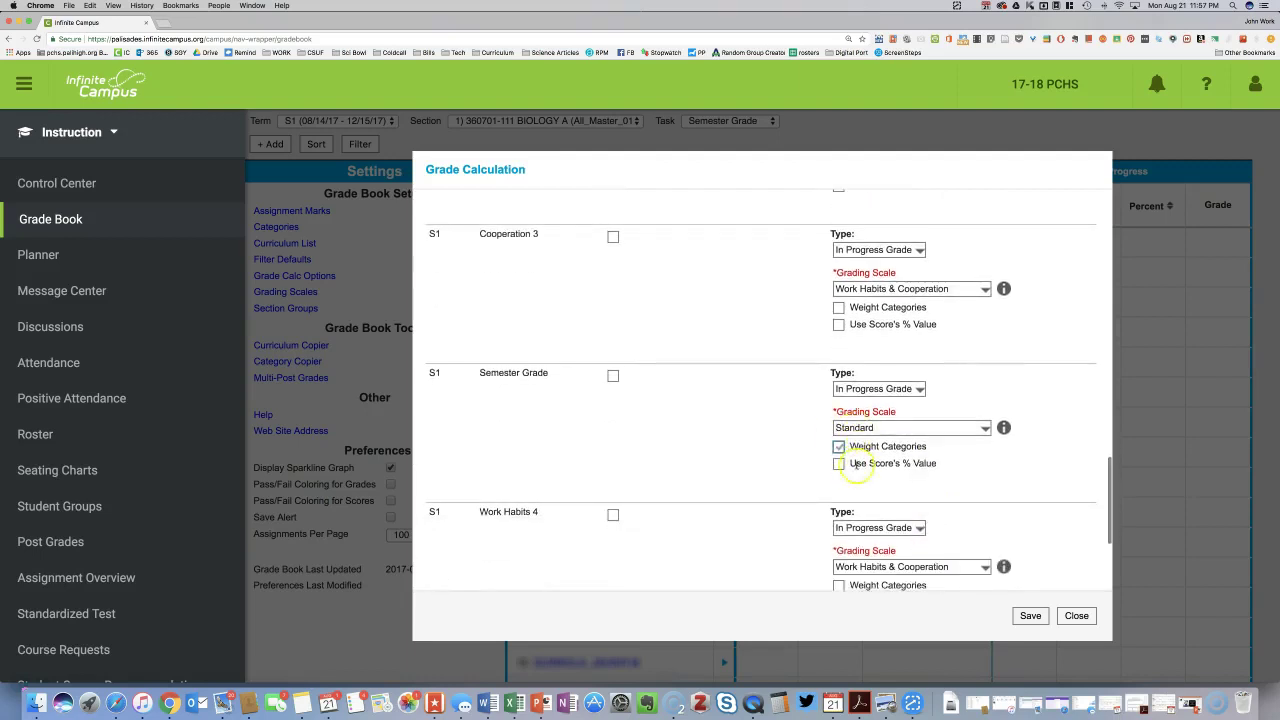
scroll(857, 470, "down", 8)
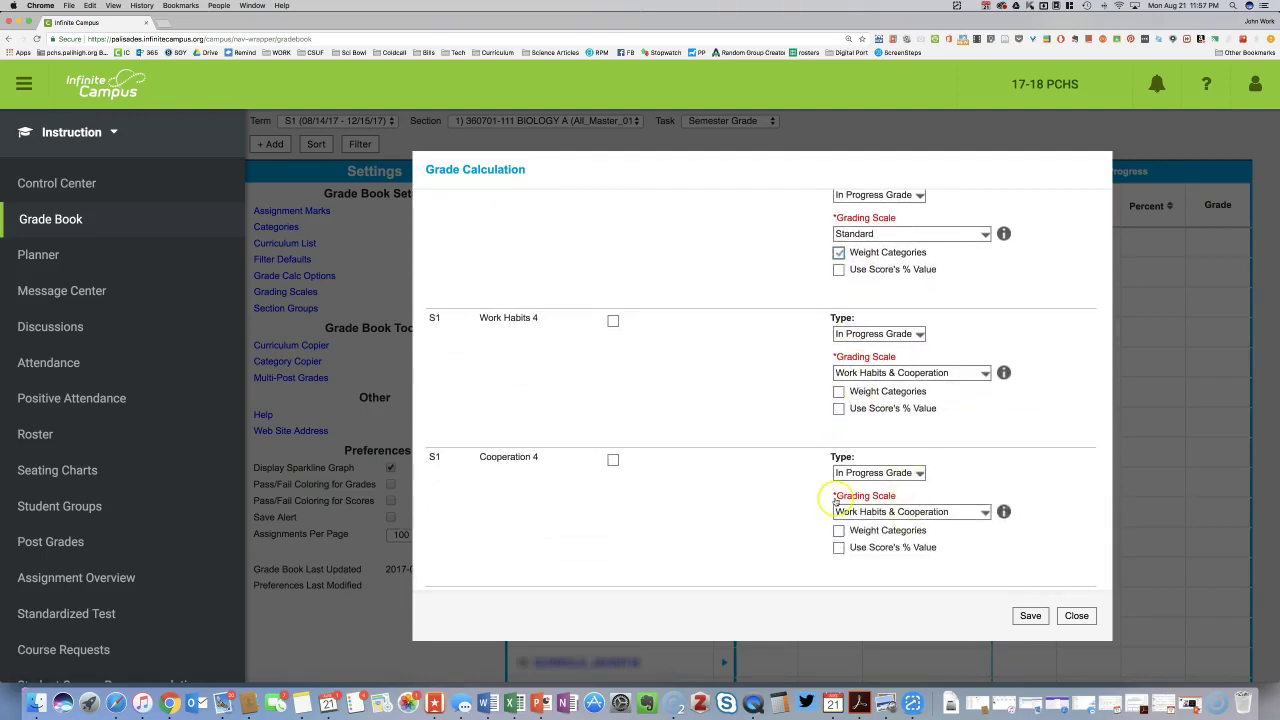
left_click(1030, 615)
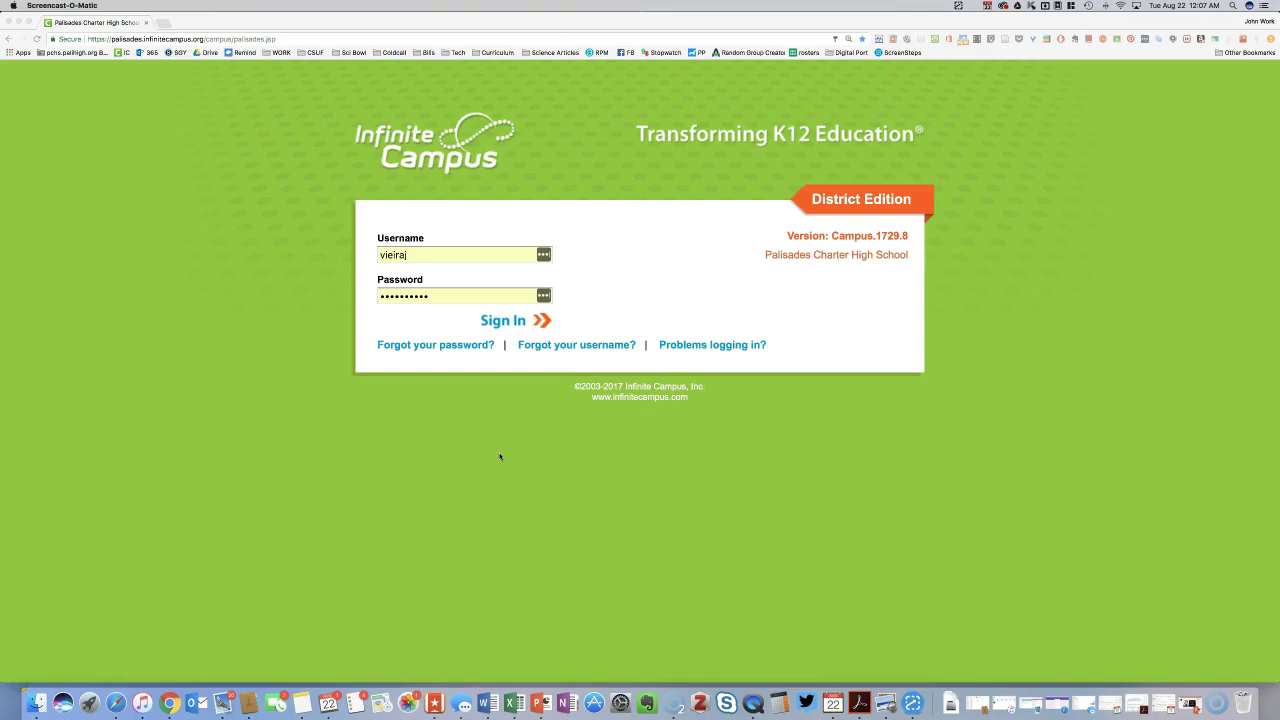
Step: Sign in to the Palisades Charter High School site to reach the Instruction Control Center
left_click(518, 322)
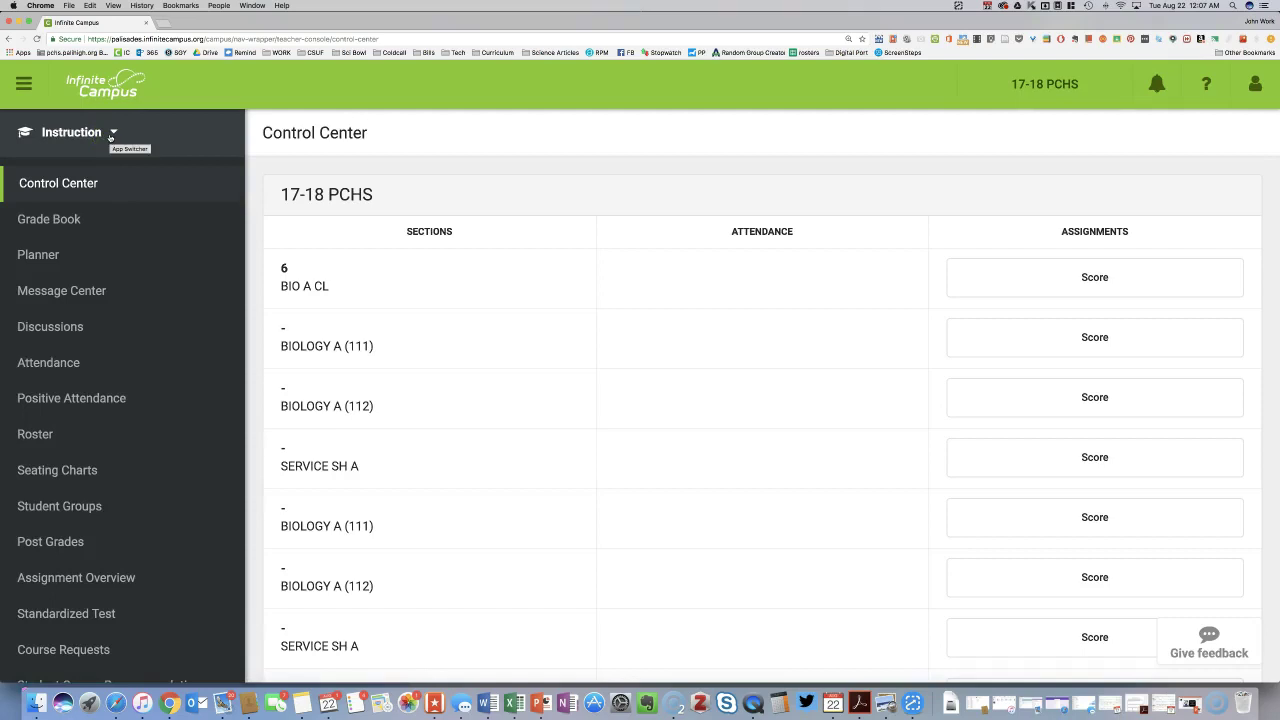
Step: Stay in Campus Instruction and open the Grade Book for 360701-111 BIOLOGY A, term S1
left_click(110, 137)
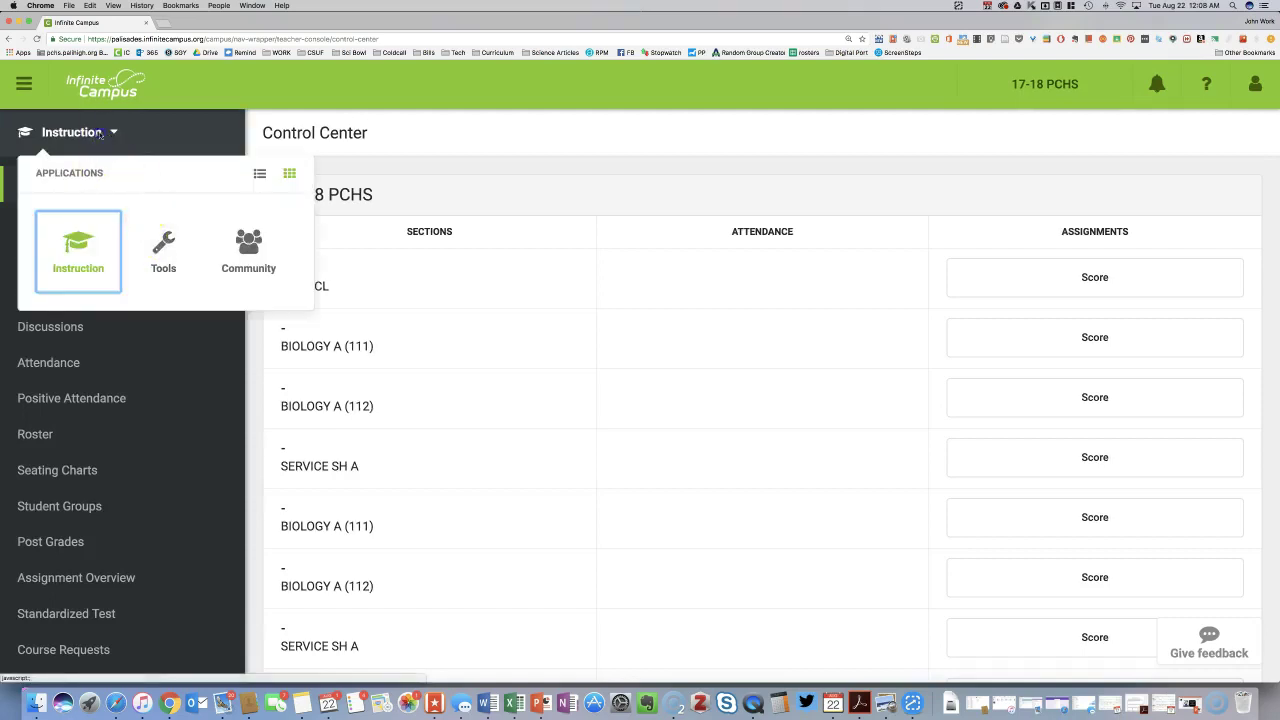
left_click(109, 133)
left_click(67, 222)
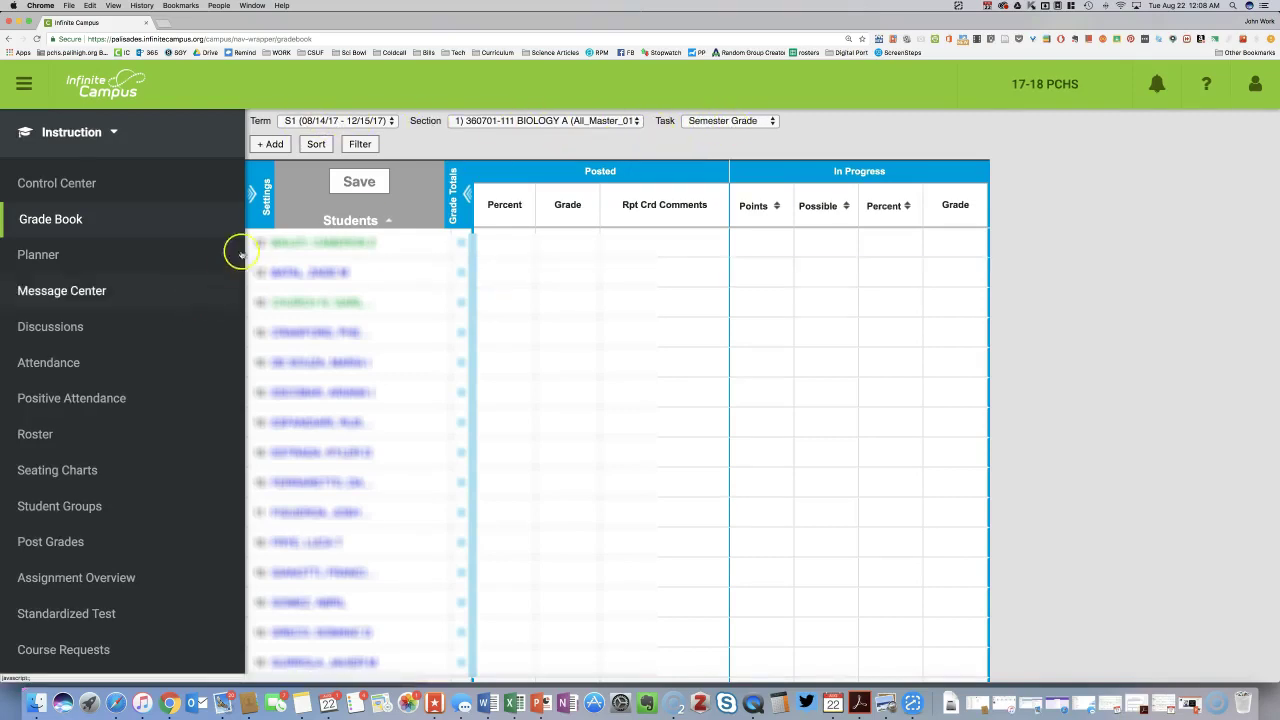
left_click(251, 193)
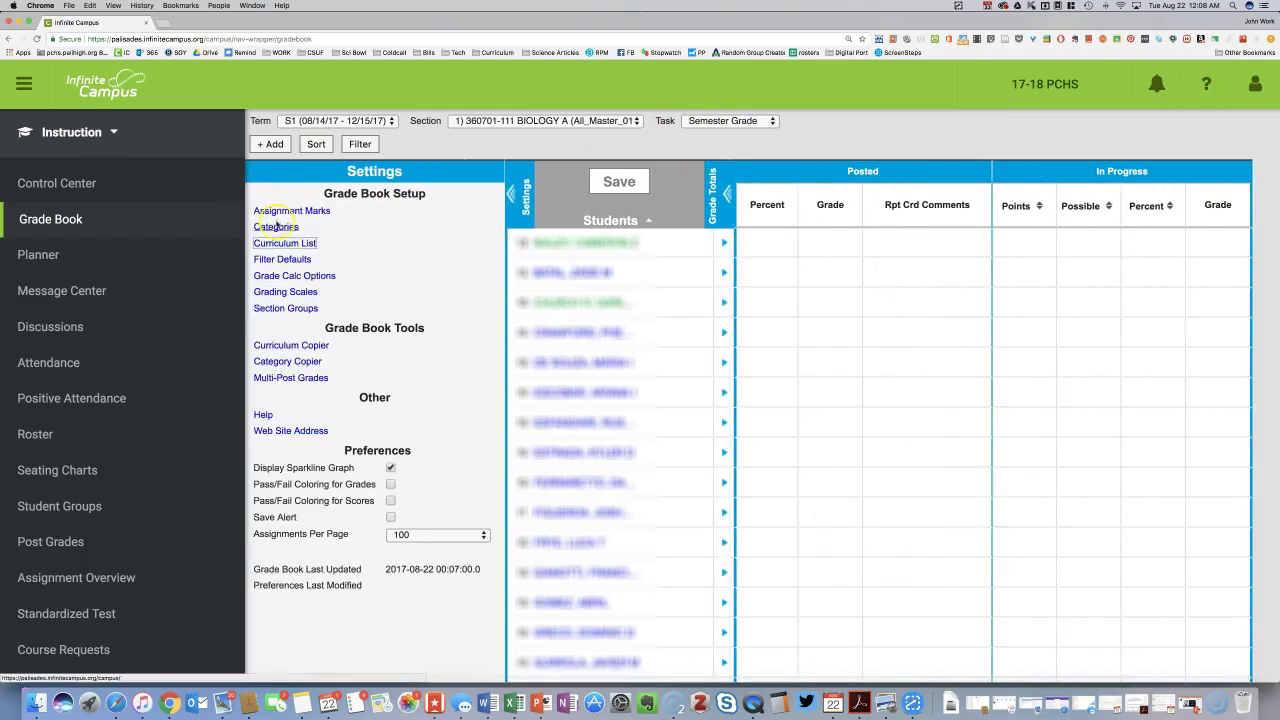
left_click(278, 363)
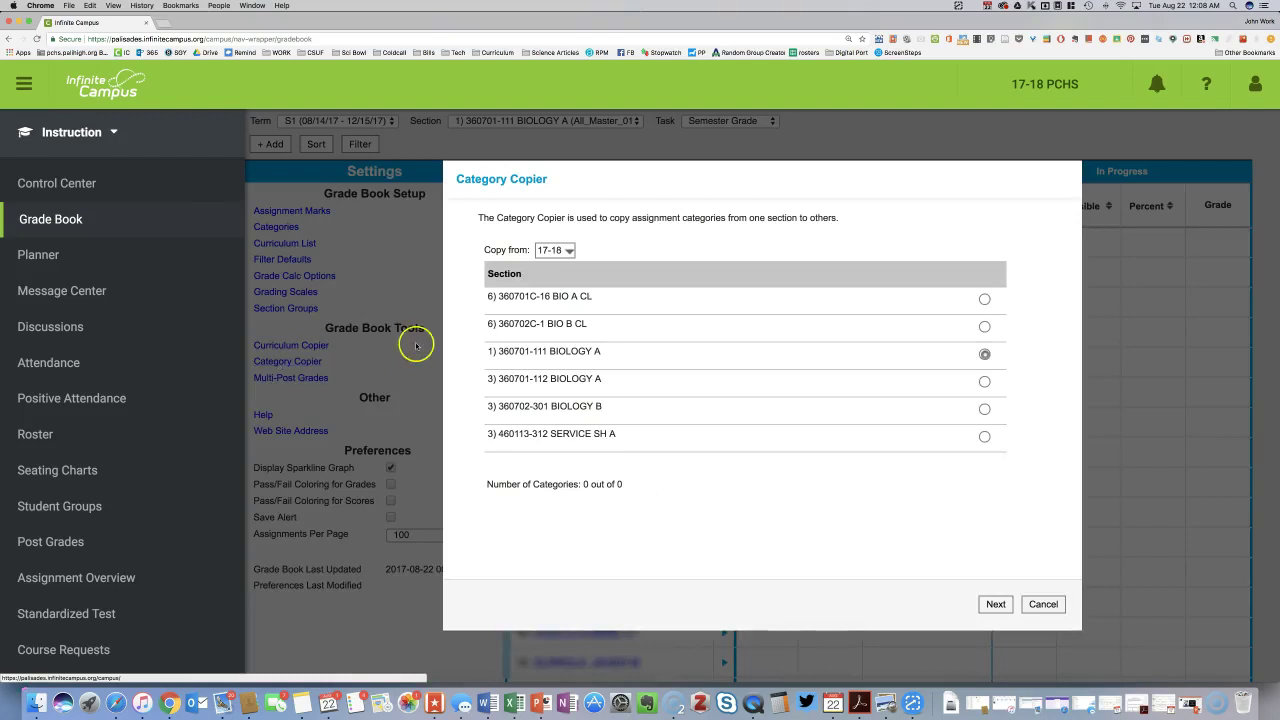
left_click(569, 251)
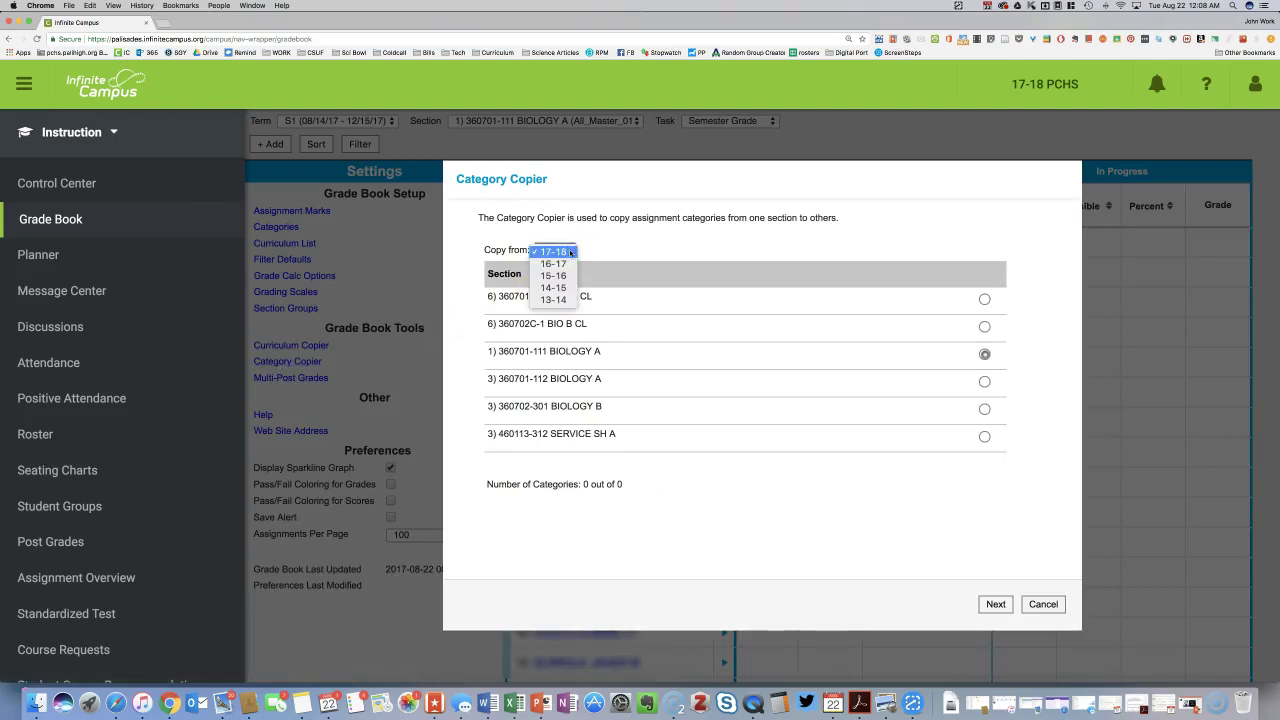
left_click(567, 263)
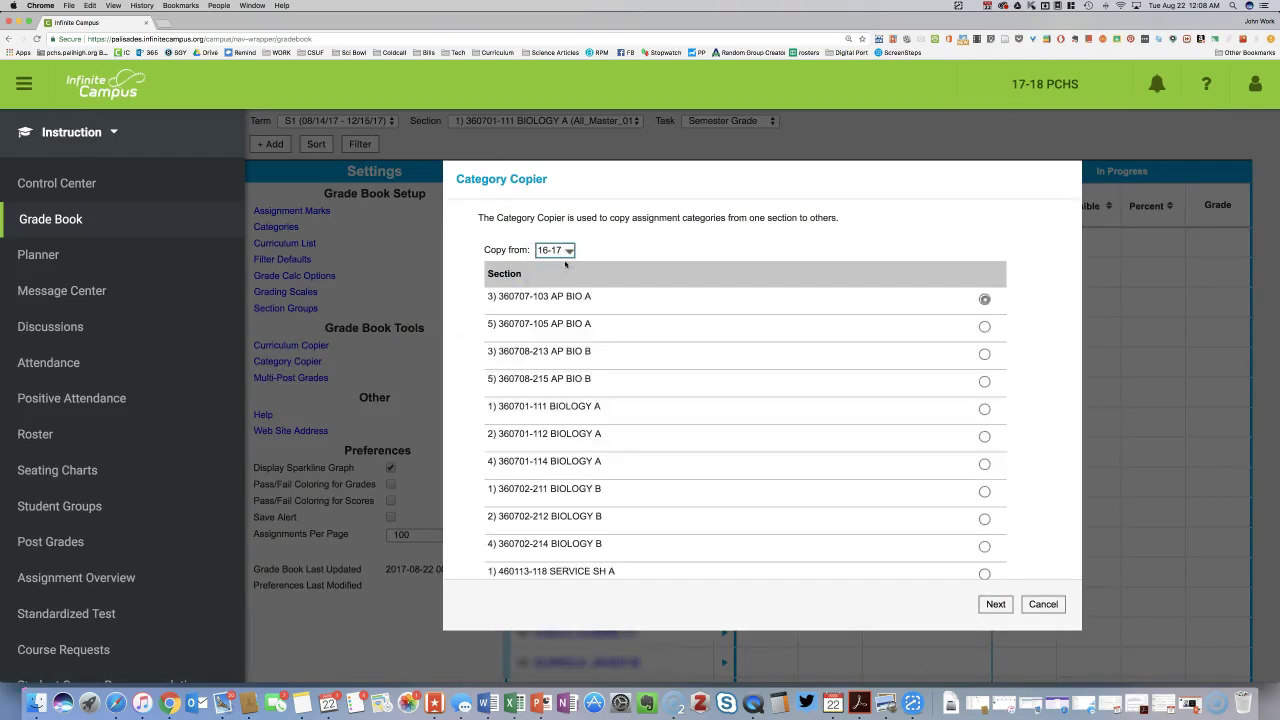
left_click(984, 410)
left_click(996, 604)
Step: Copy the categories into 17-18 sections 360701-111, 360701-112 and 360702-301 BIOLOGY B
scroll(856, 400, "down", 3)
scroll(856, 399, "down", 15)
scroll(856, 399, "down", 10)
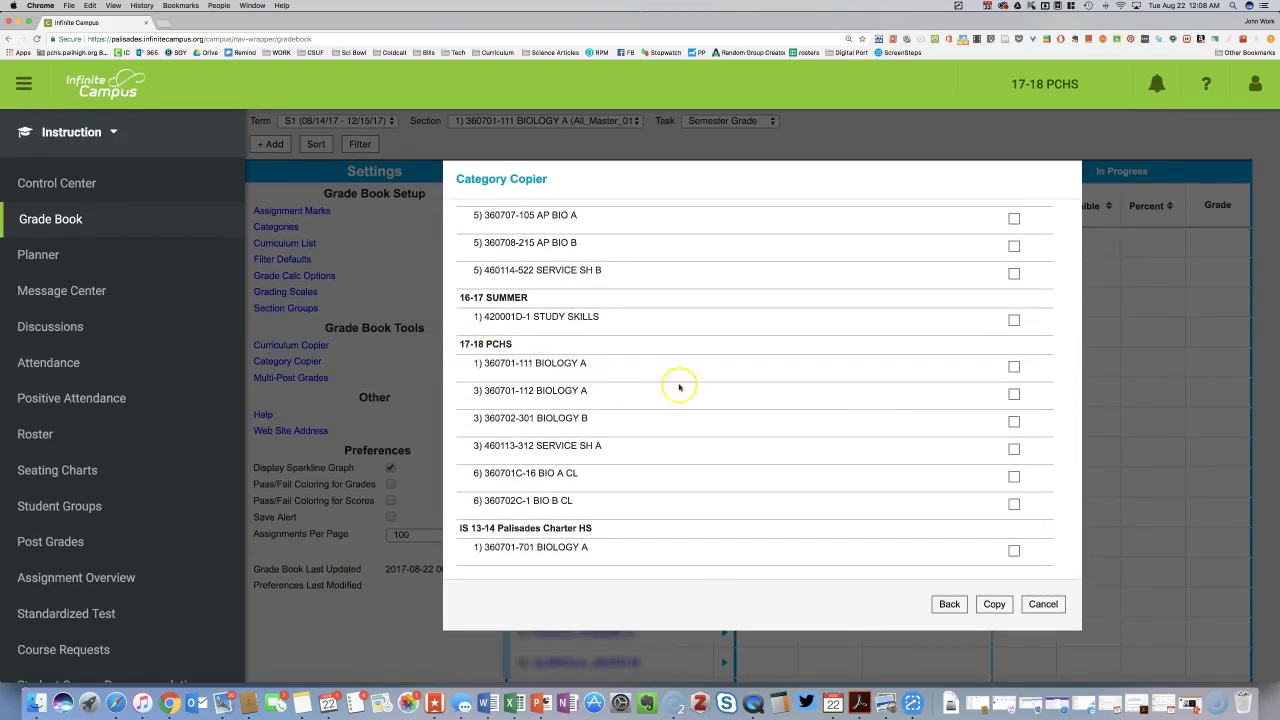
left_click(1013, 367)
left_click(1014, 394)
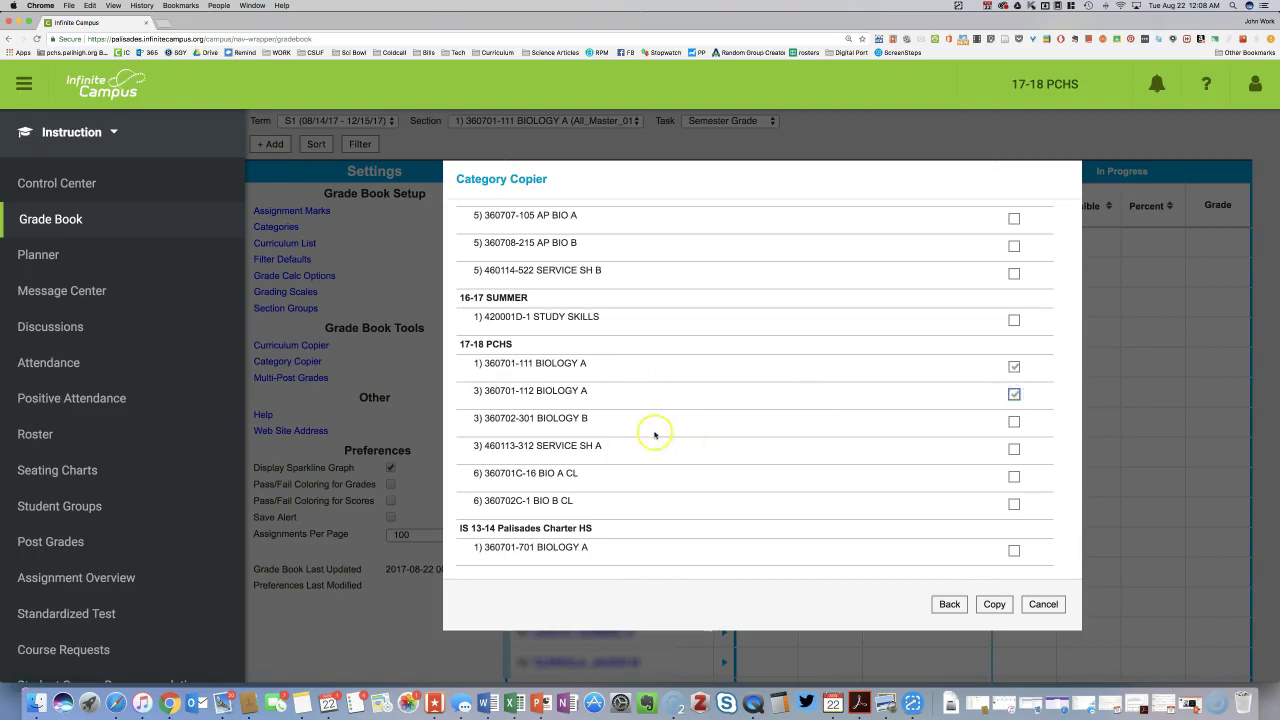
left_click(1013, 423)
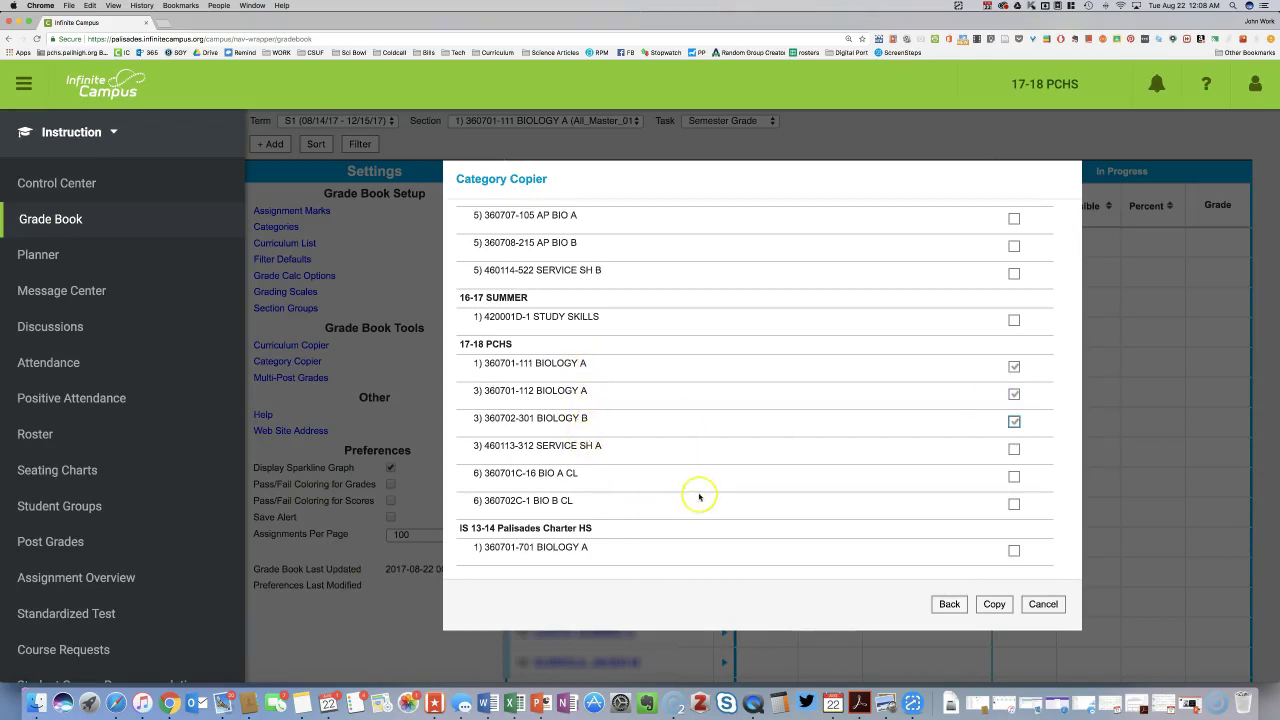
left_click(994, 605)
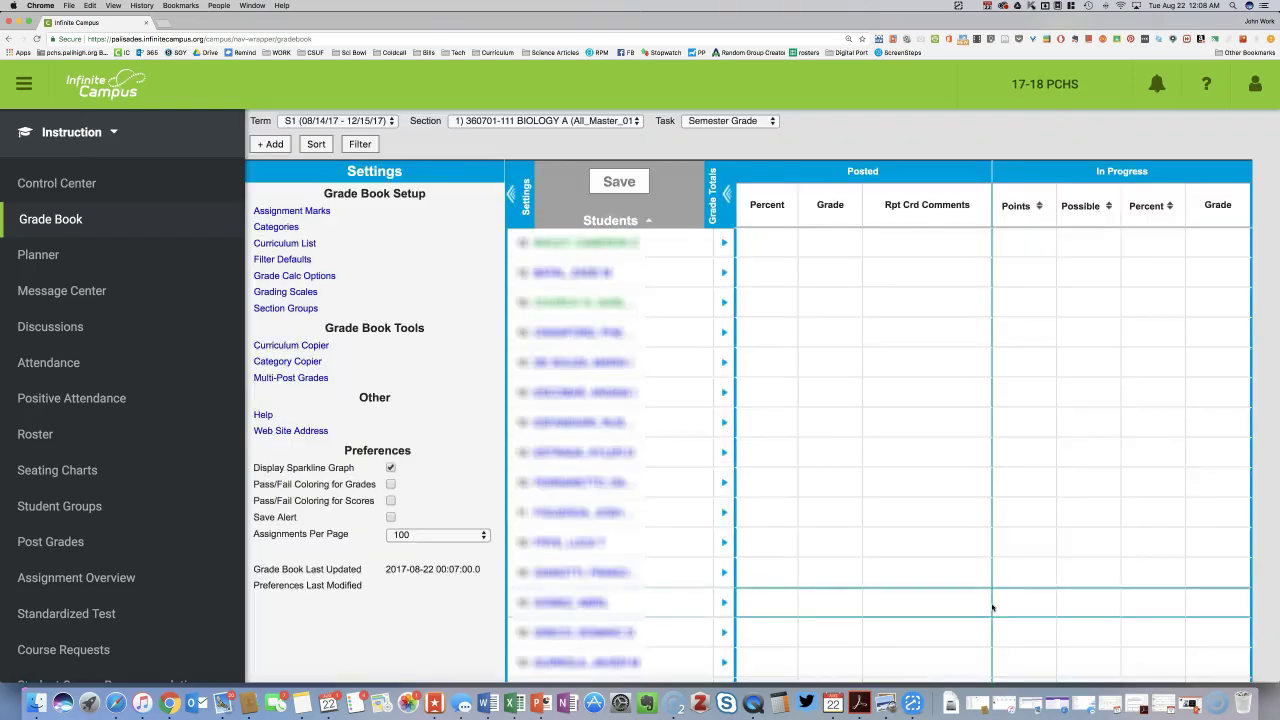
Step: Review the Classwork 40, Exams 45 and Final 15 weights in the Category List, then close it
left_click(274, 228)
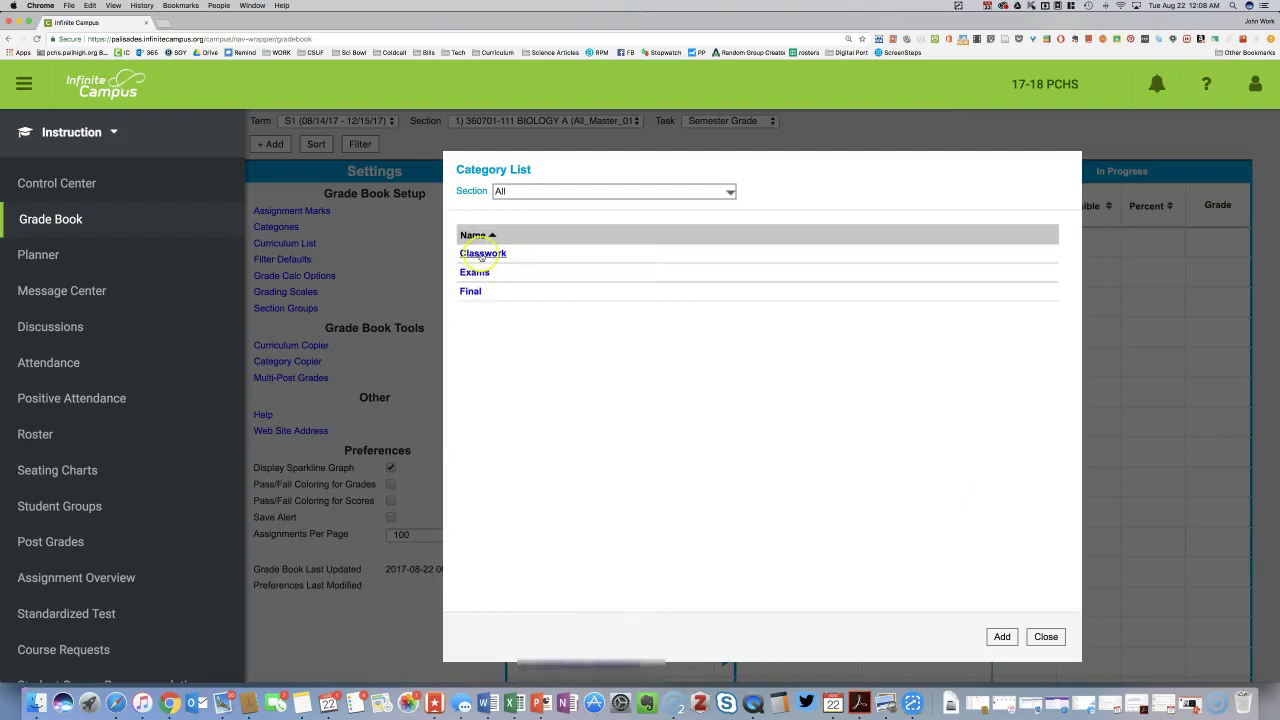
left_click(481, 254)
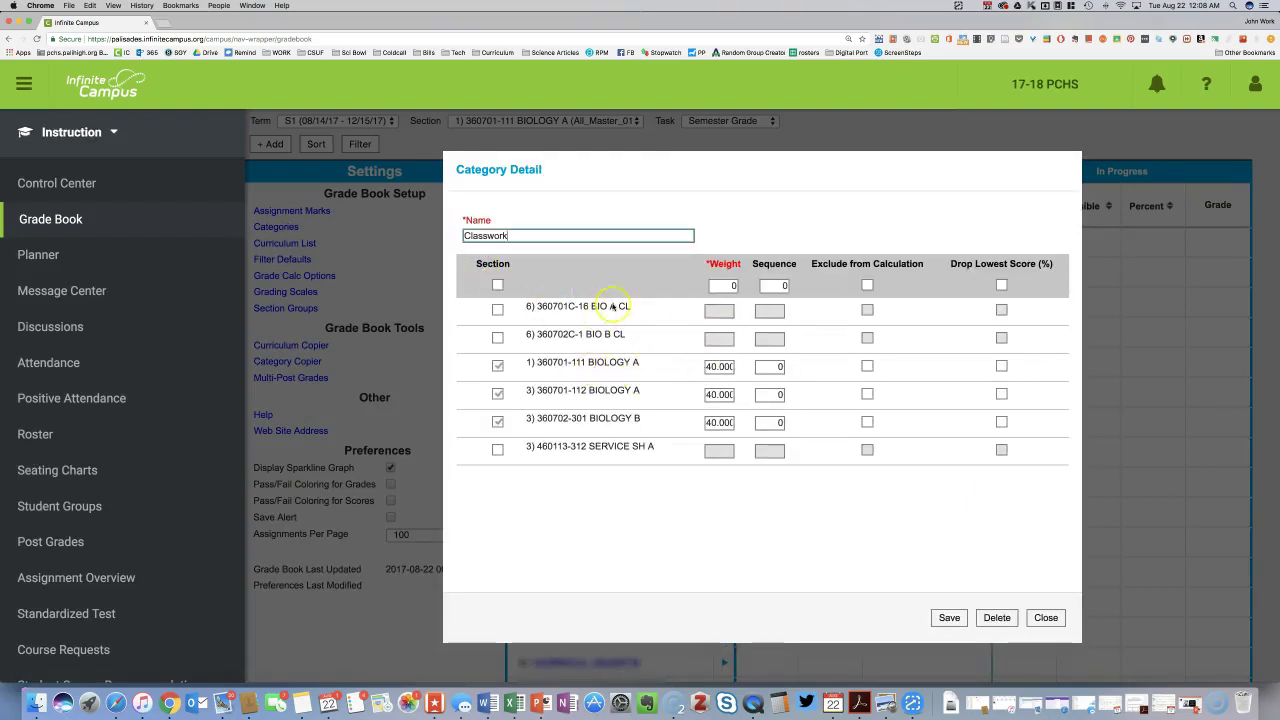
left_click(1046, 617)
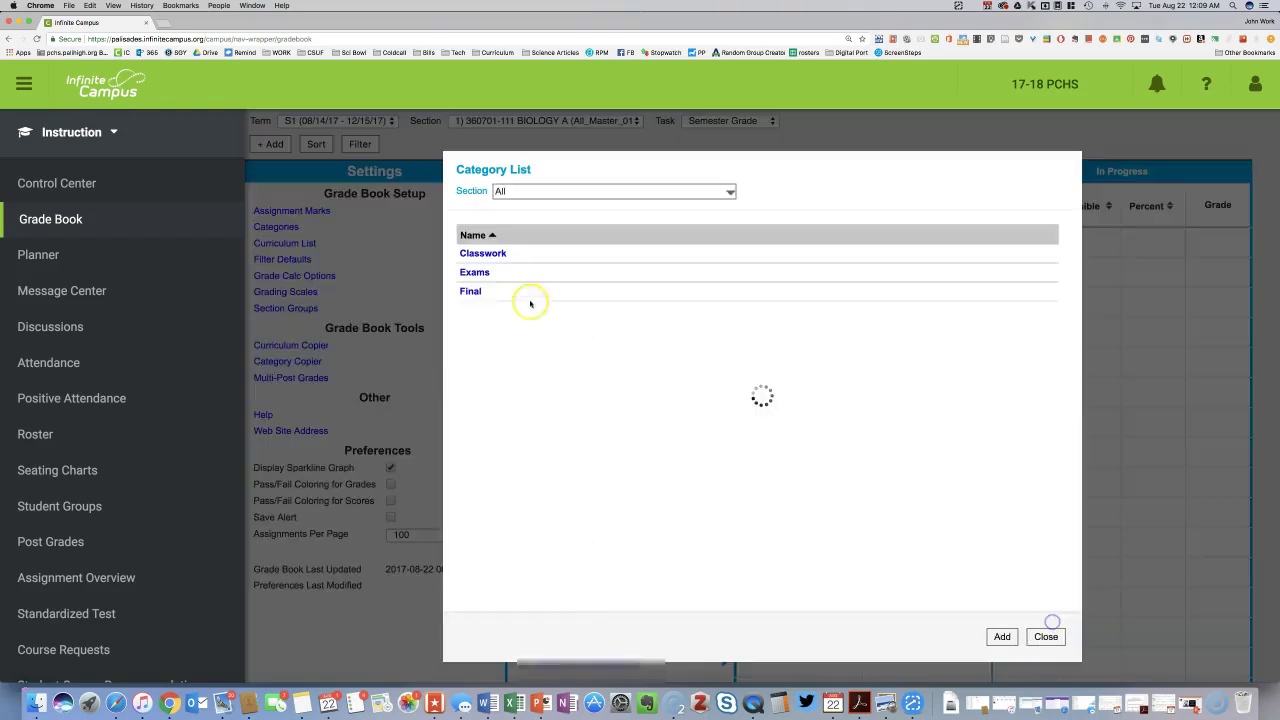
left_click(473, 273)
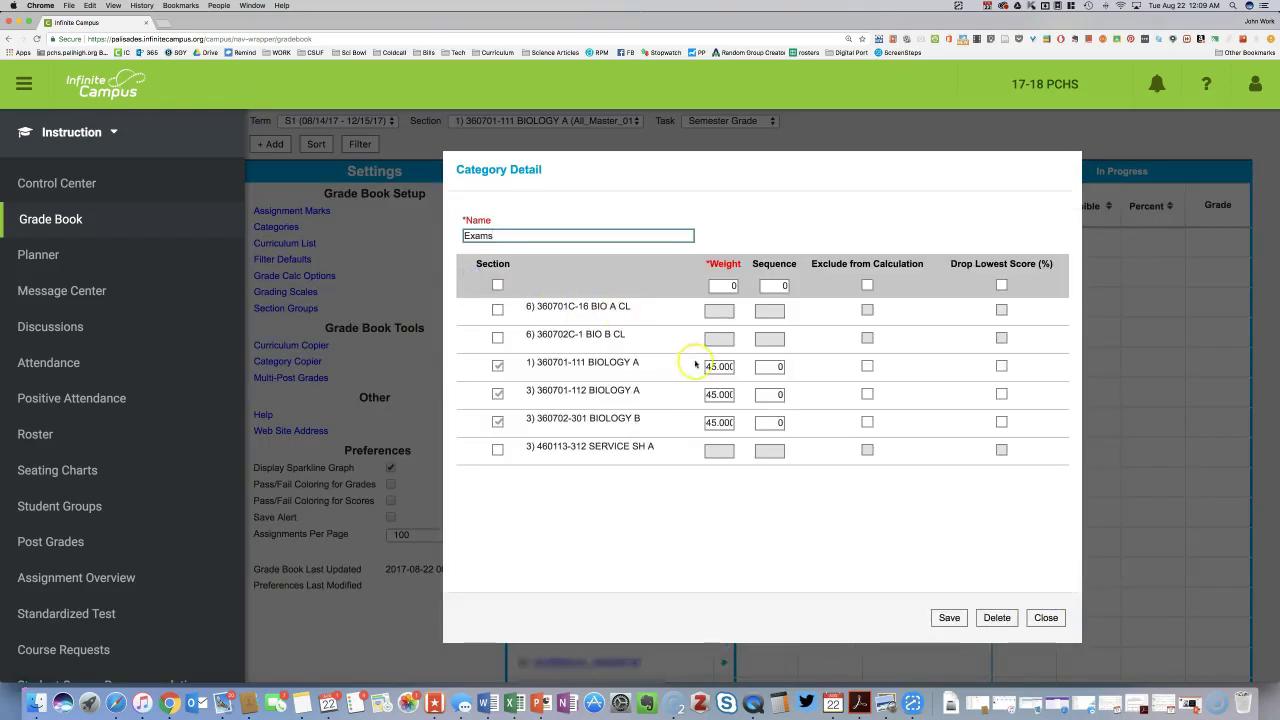
left_click(1045, 617)
left_click(471, 287)
left_click(1046, 617)
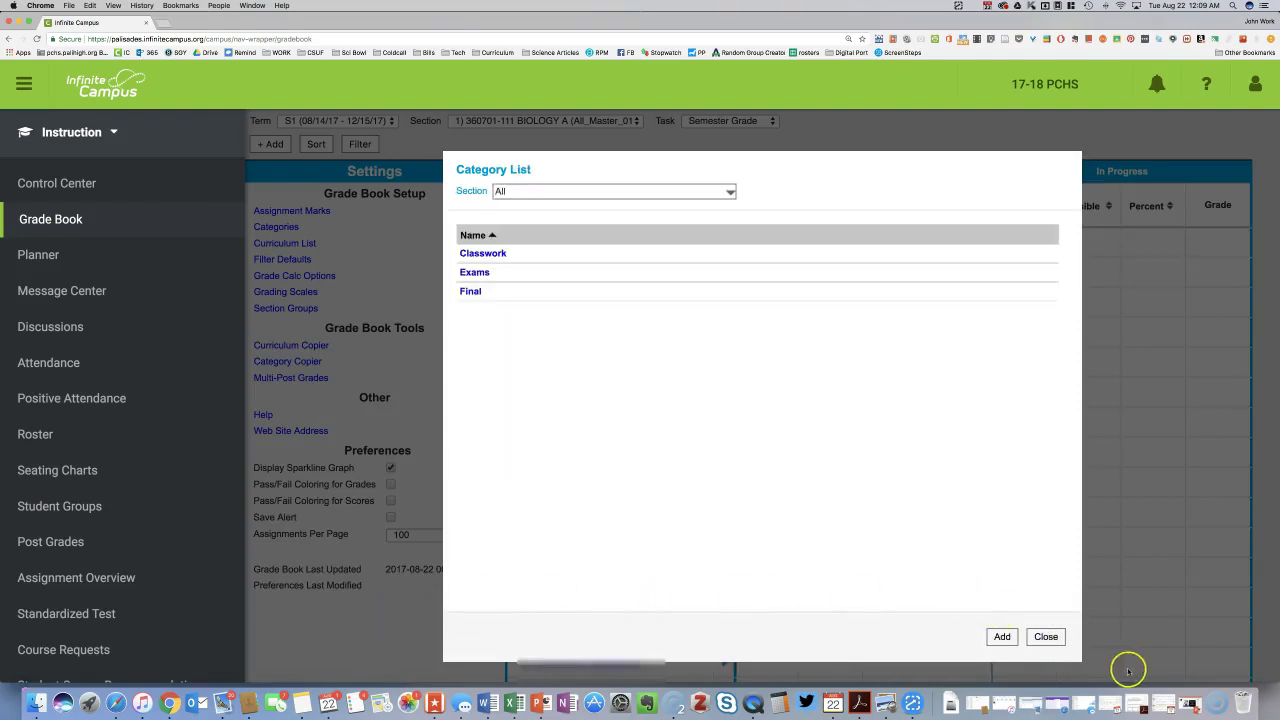
left_click(1046, 637)
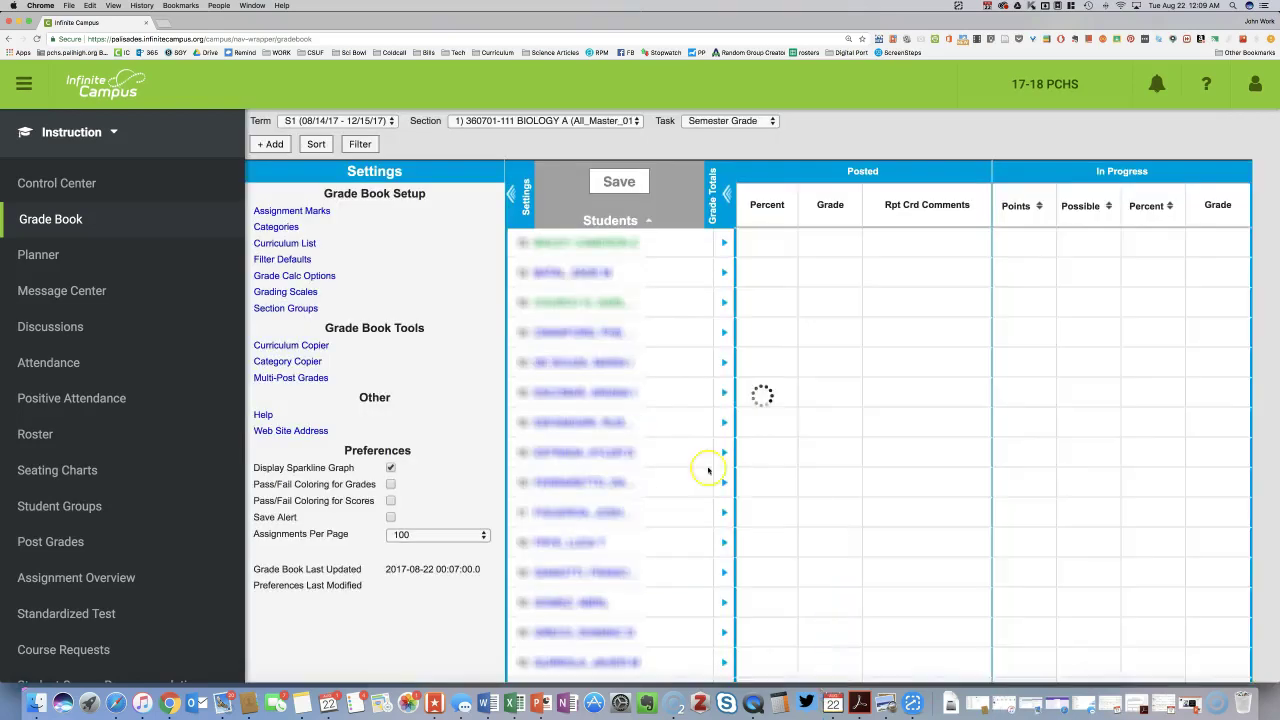
Step: In Grade Calc Options, weight categories for Progress 1, keeping the Standard and Work Habits scales
left_click(281, 279)
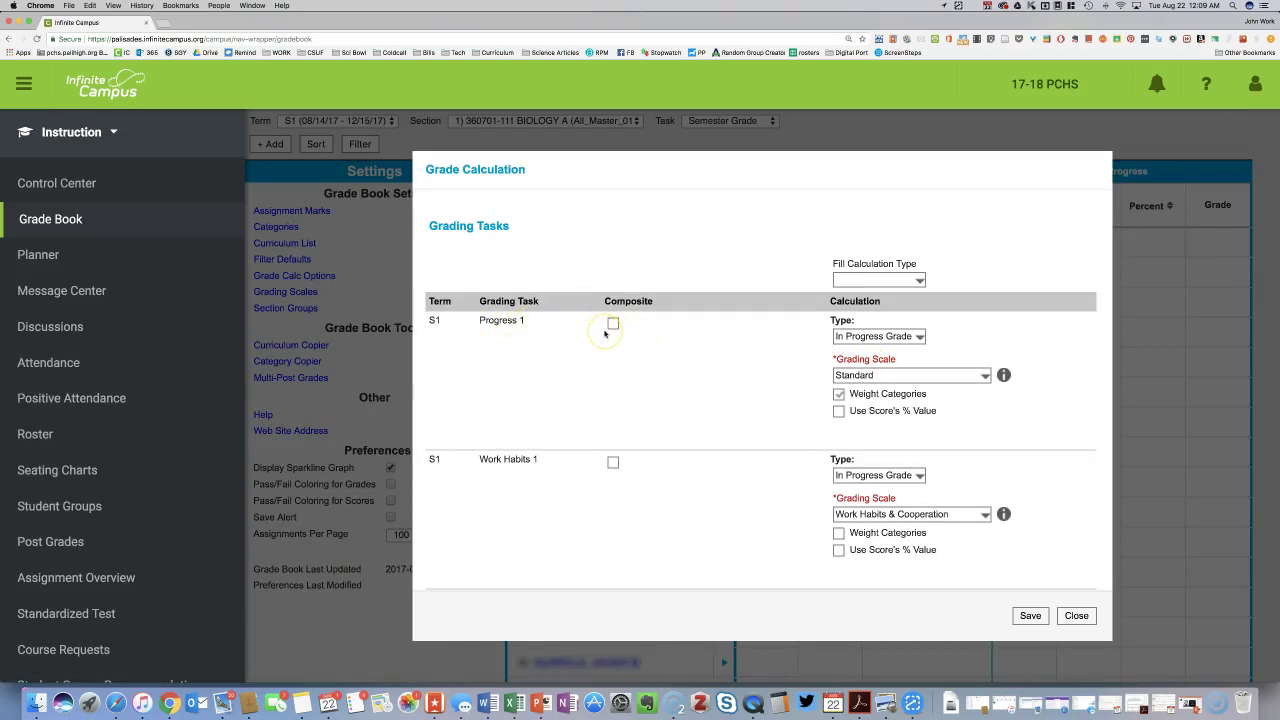
left_click(869, 375)
left_click(869, 375)
left_click(838, 394)
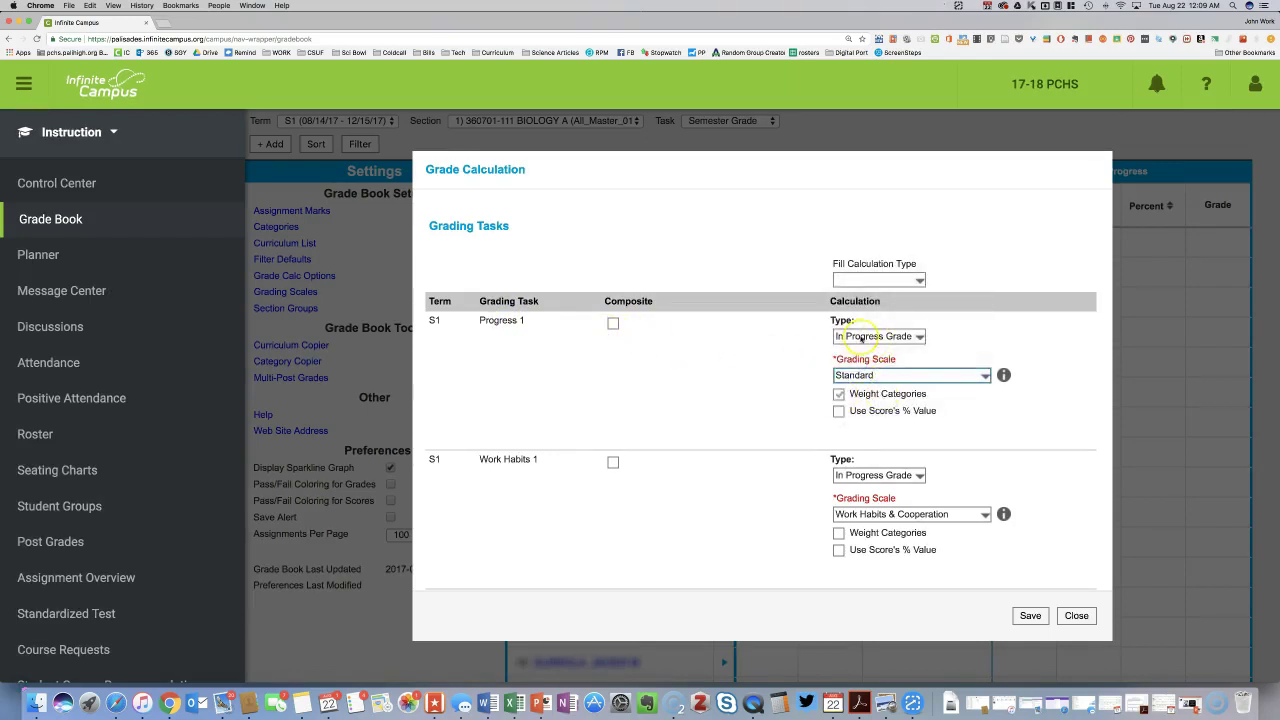
scroll(861, 338, "down", 3)
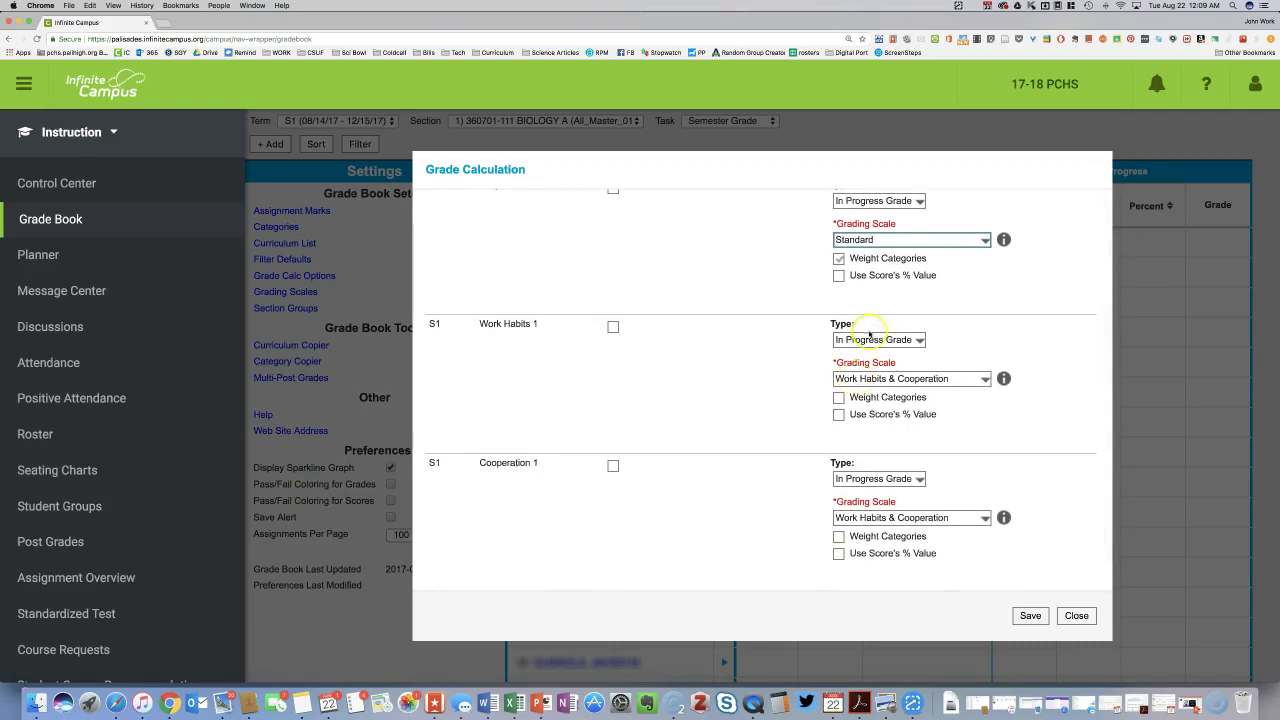
left_click(858, 379)
left_click(862, 380)
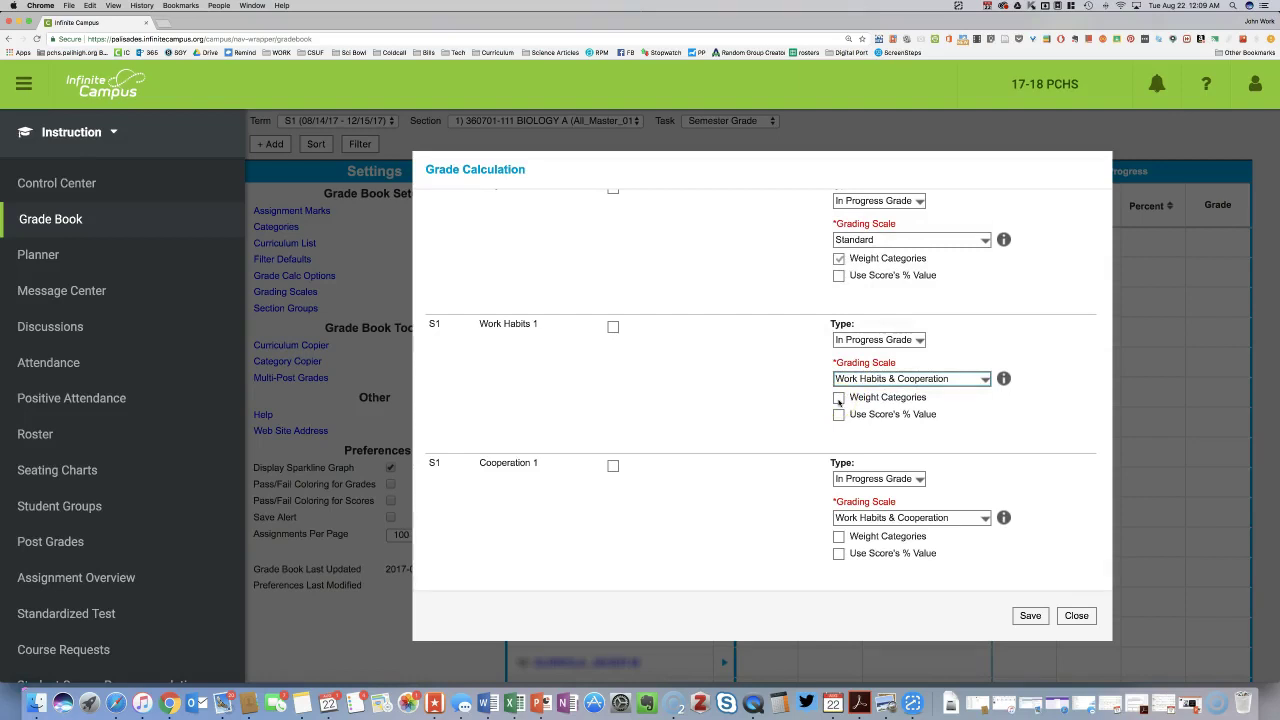
Step: Weight categories for Progress 2 as well and save the grade calculation settings
scroll(838, 400, "down", 6)
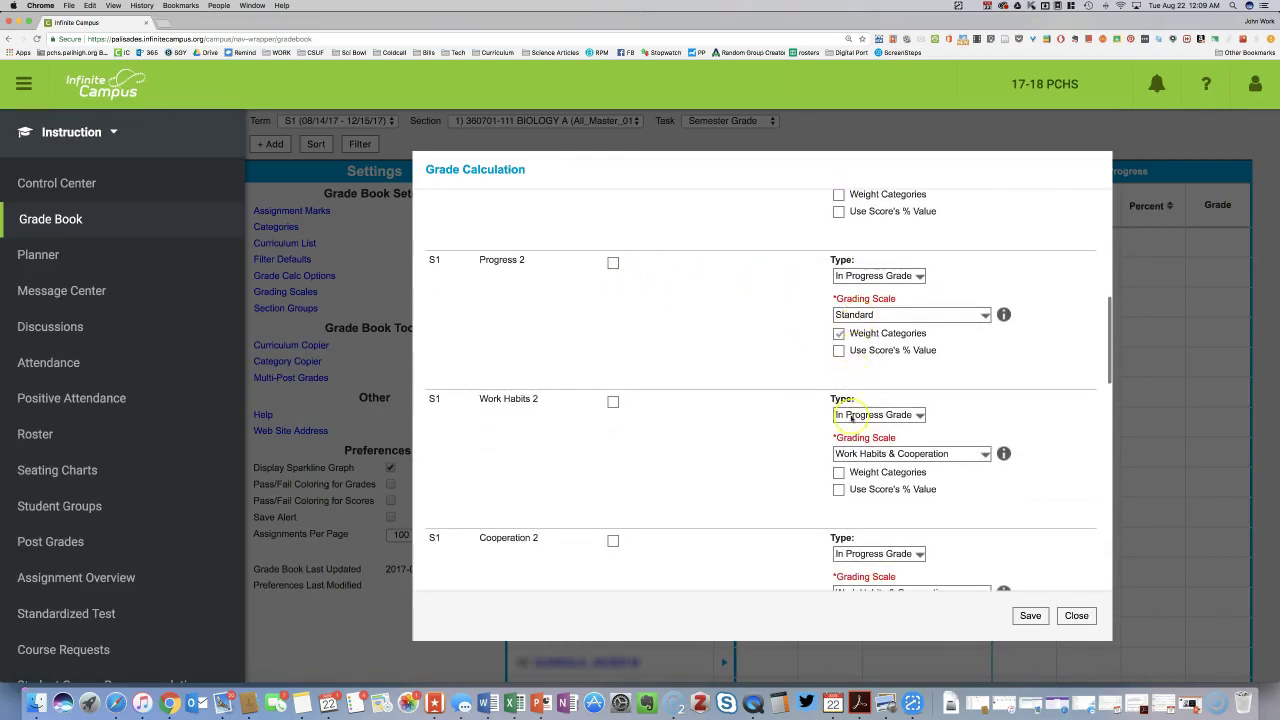
scroll(865, 571, "down", 1)
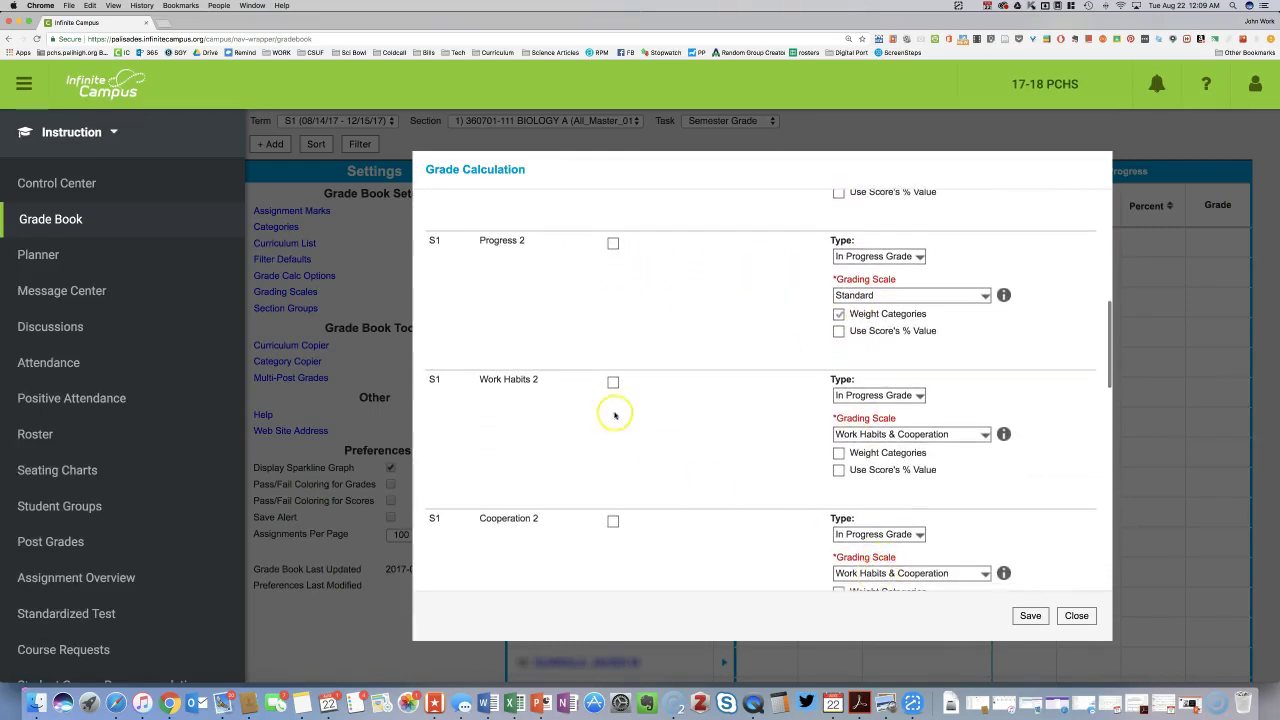
left_click(839, 315)
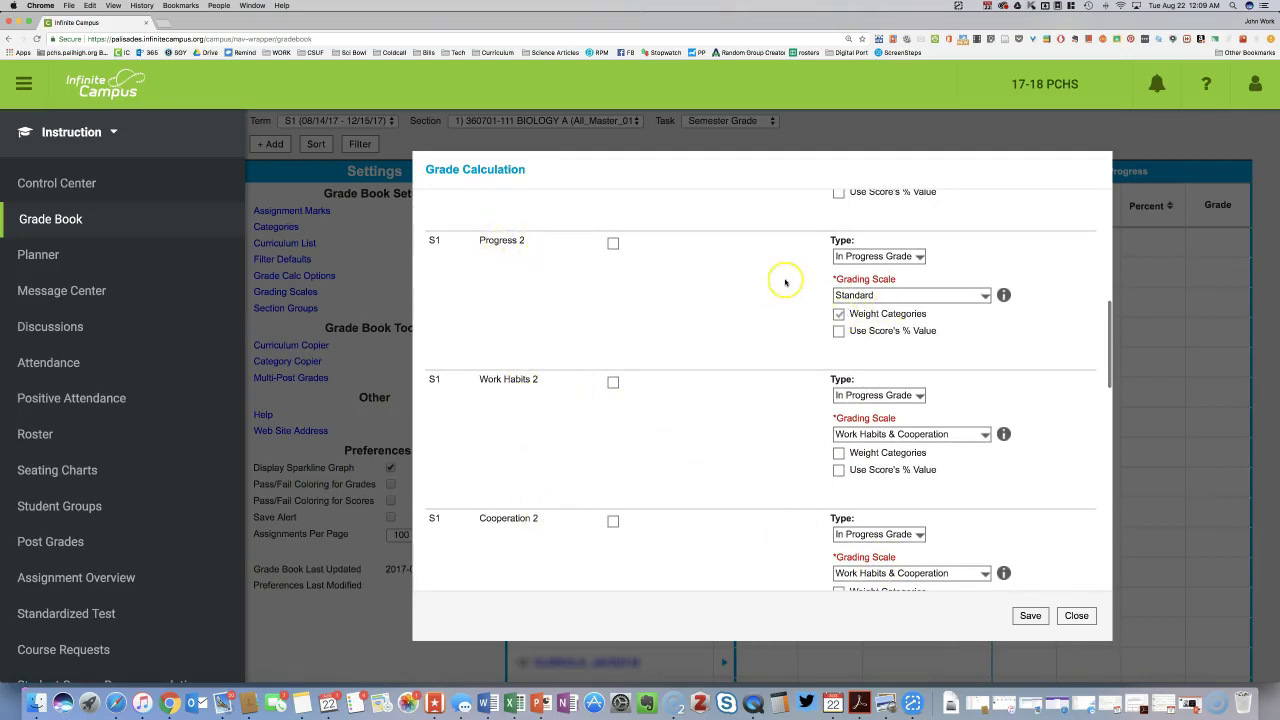
scroll(838, 317, "down", 8)
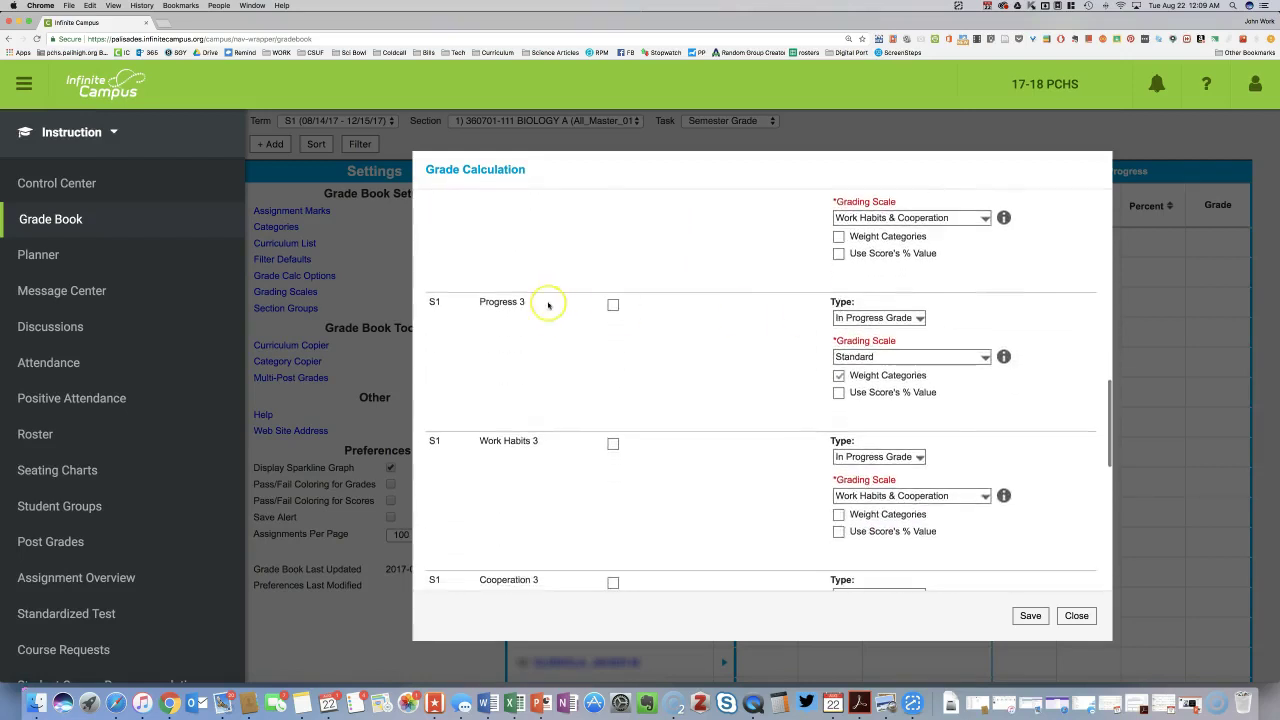
scroll(832, 388, "down", 10)
scroll(840, 387, "down", 1)
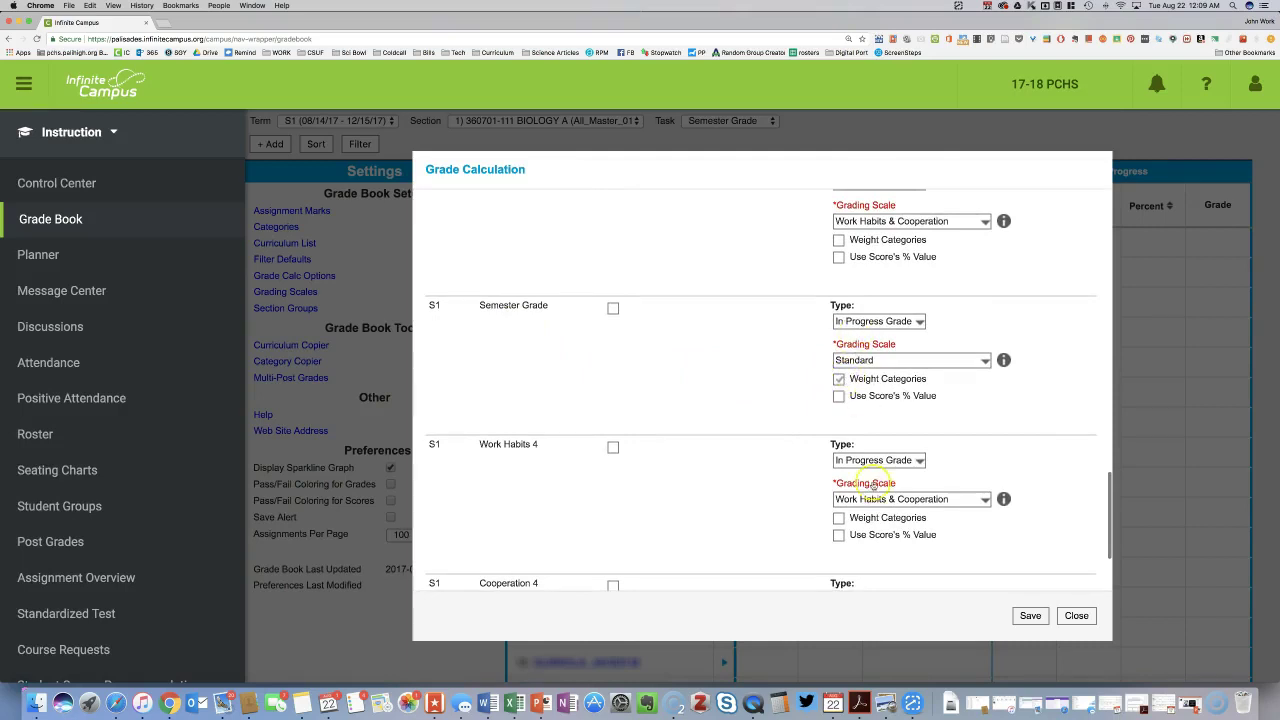
scroll(872, 485, "down", 2)
scroll(872, 465, "down", 3)
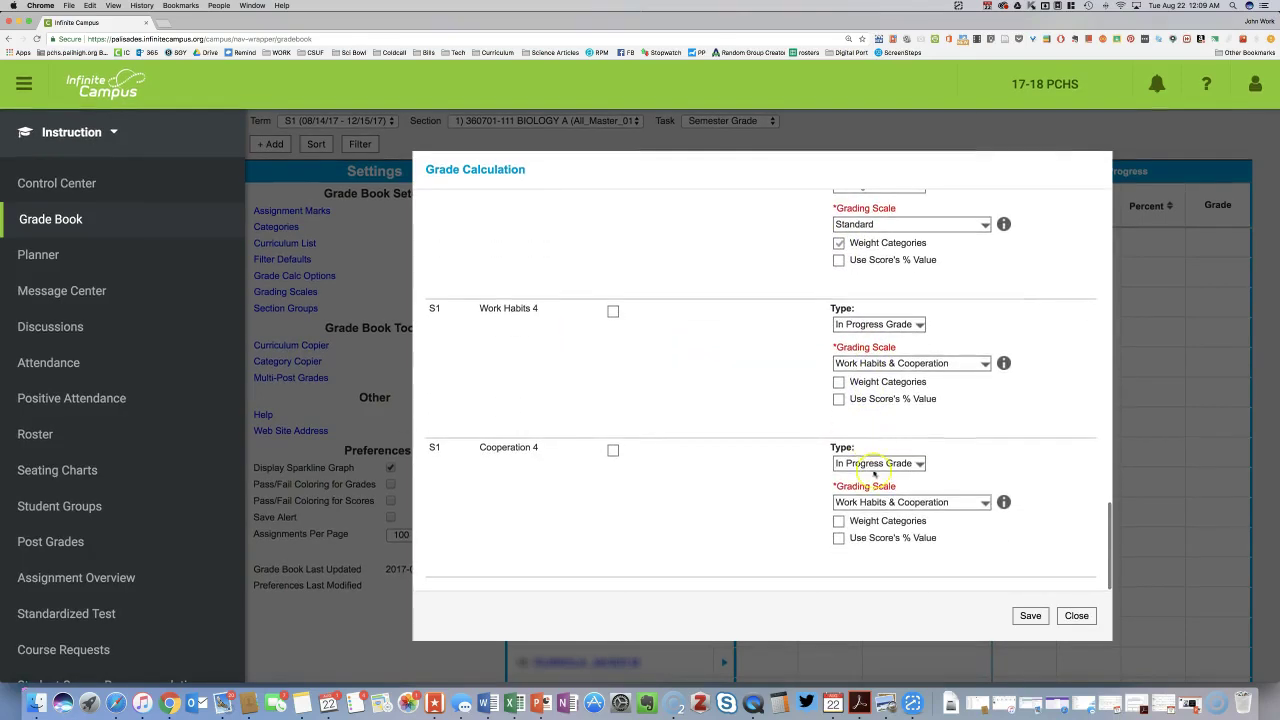
left_click(1030, 615)
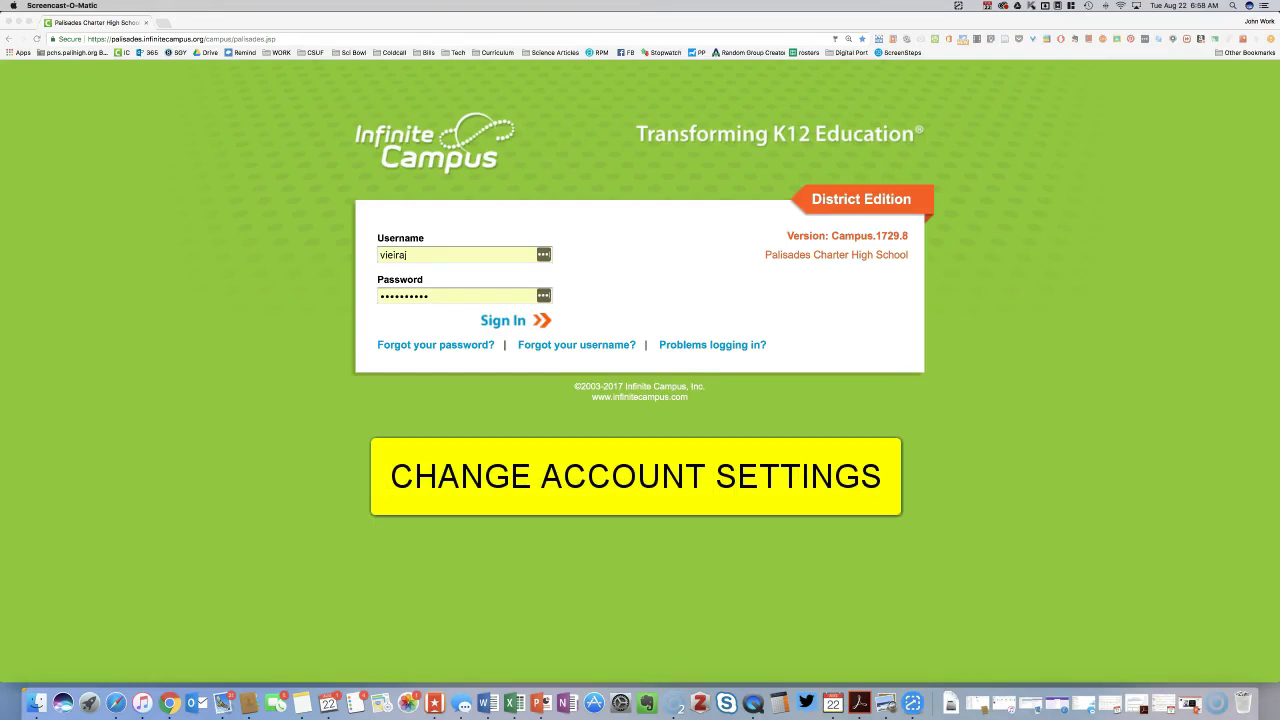
Step: Sign back in to Infinite Campus and switch to the Campus Tools application
left_click(517, 322)
left_click(519, 324)
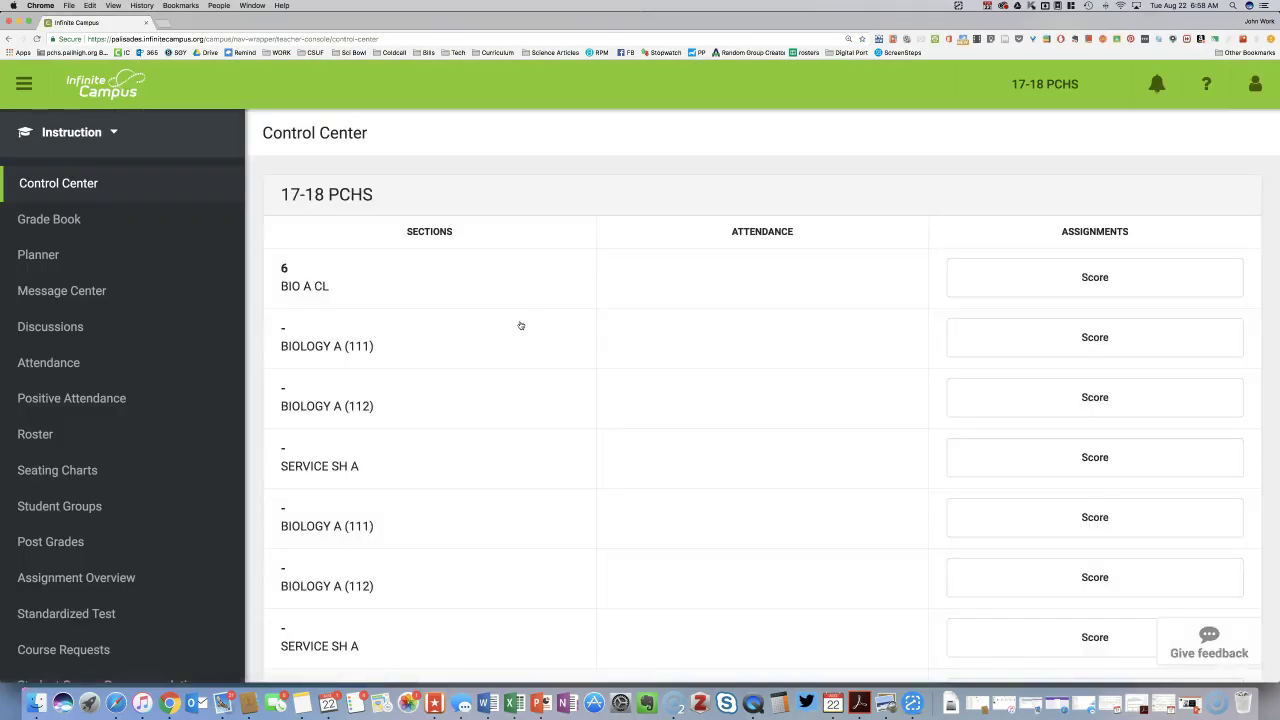
left_click(78, 134)
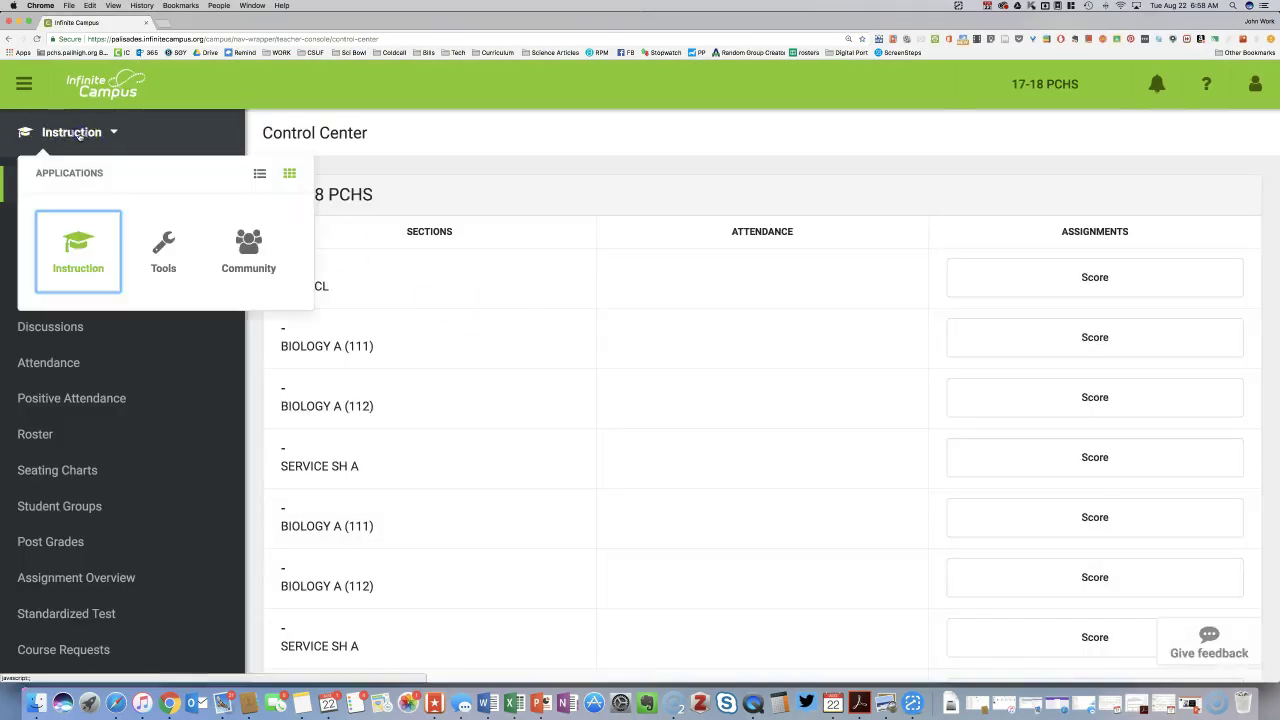
left_click(168, 250)
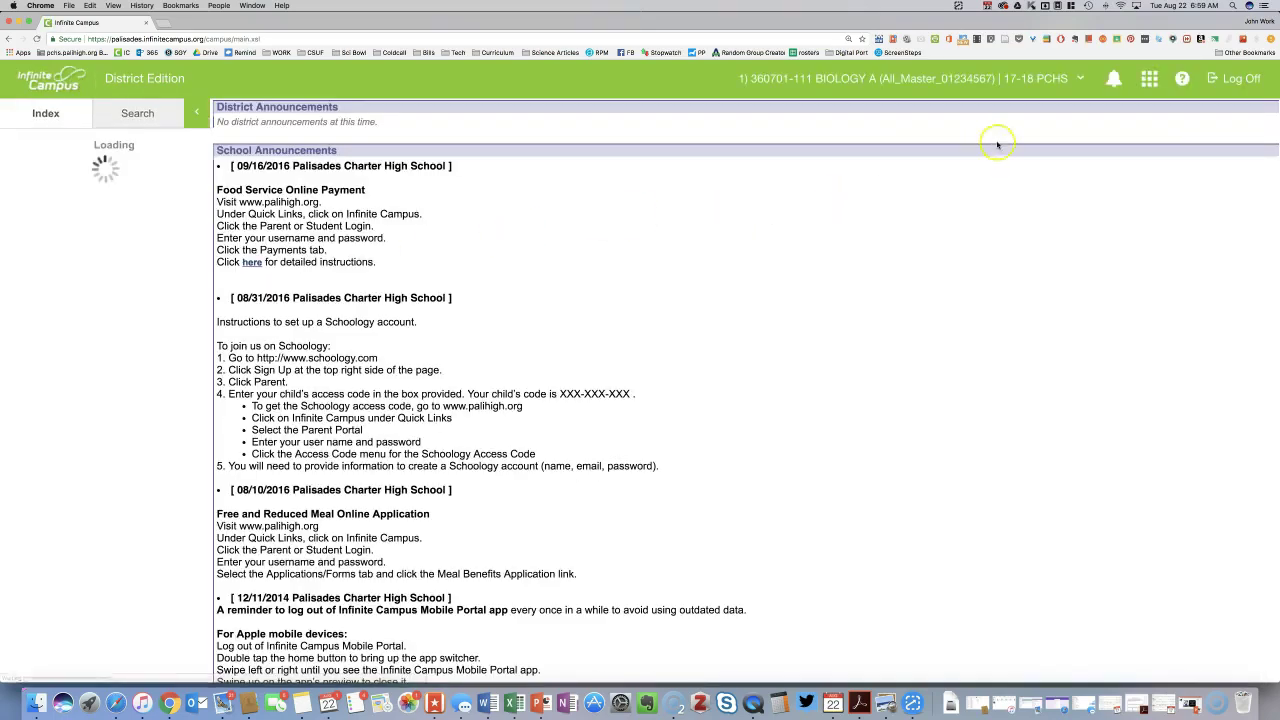
Step: Return to Campus Instruction and bring up the user account menu
left_click(1150, 80)
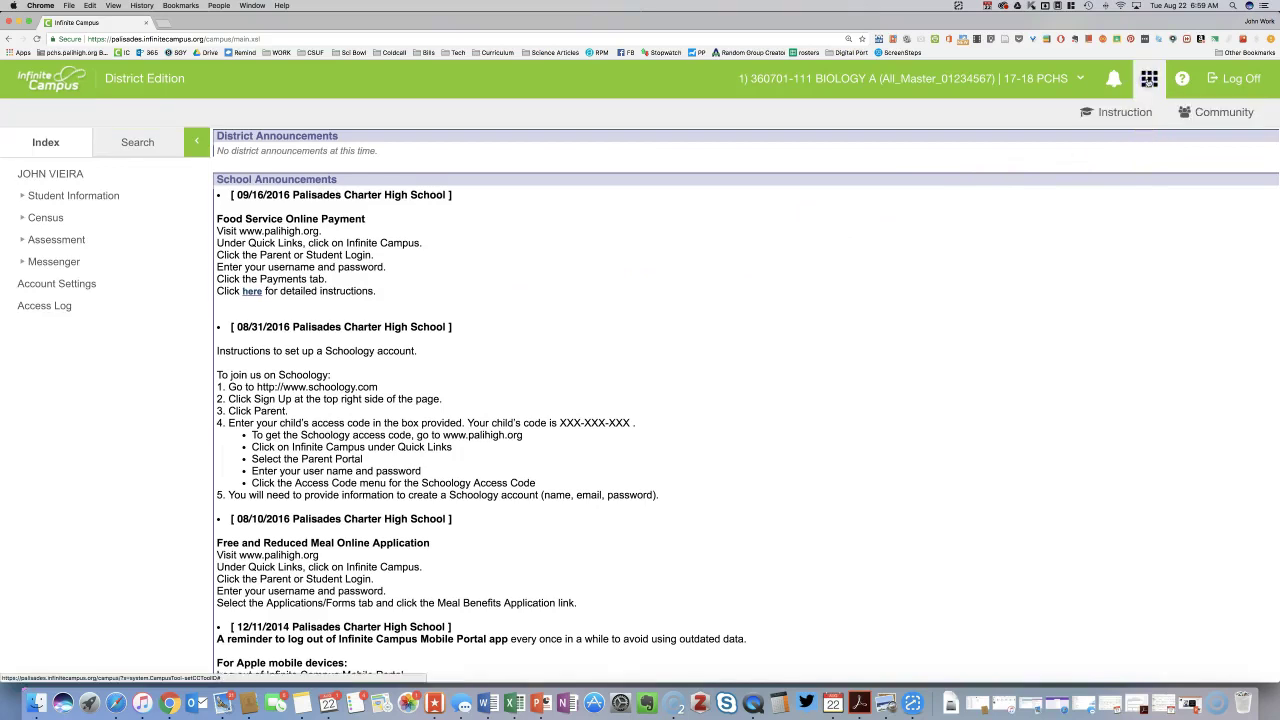
left_click(1113, 113)
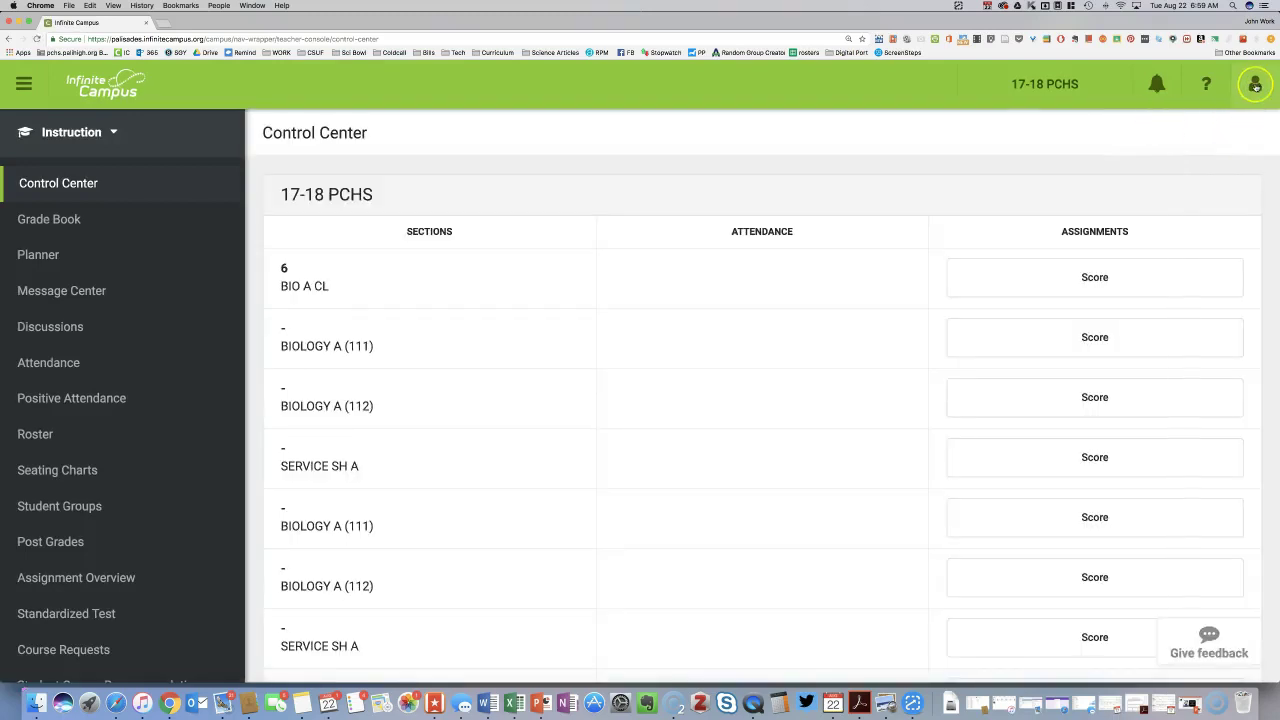
left_click(1255, 87)
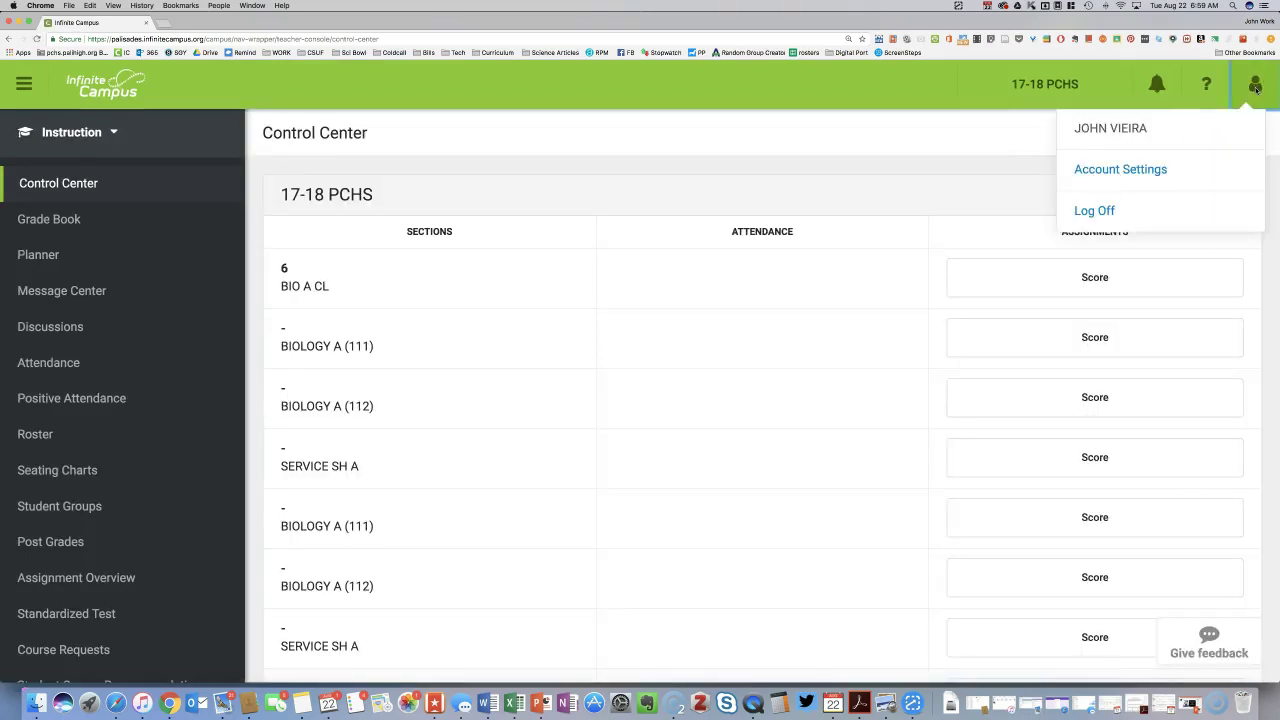
Step: In Account Settings, keep Campus Instruction as the log-in app, tick Show Active Students Only, and save
left_click(1116, 172)
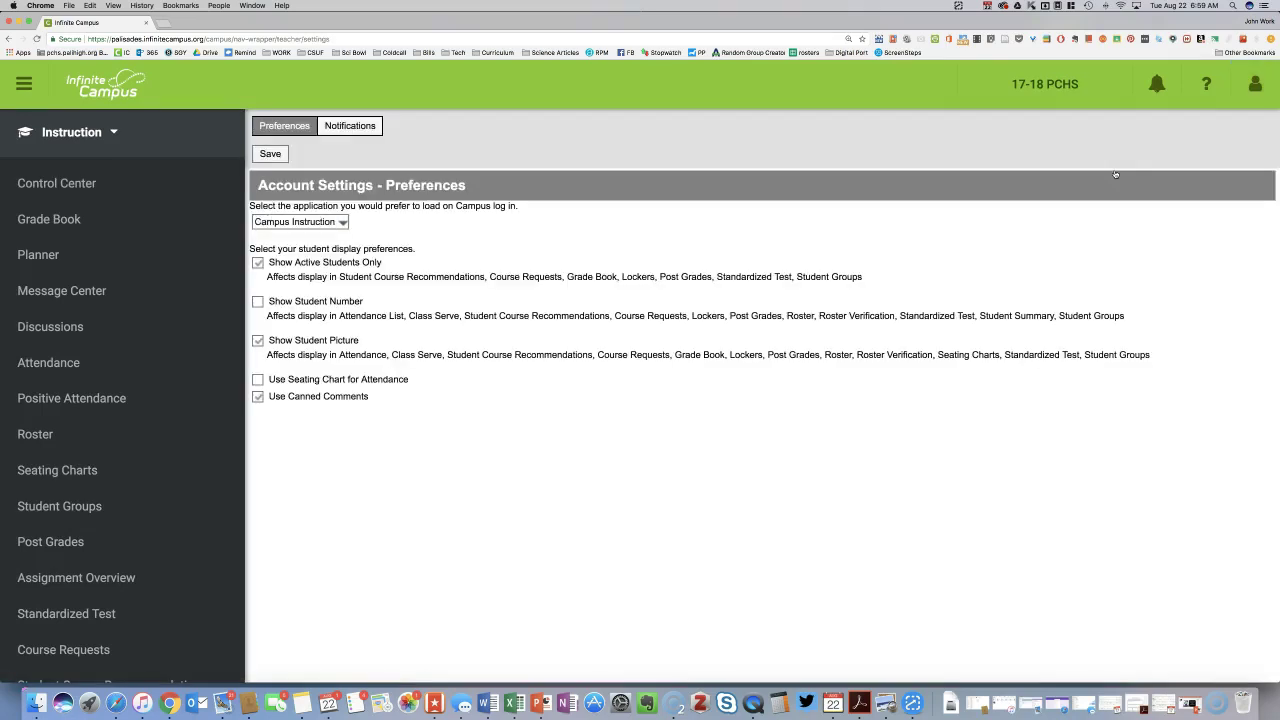
left_click(339, 225)
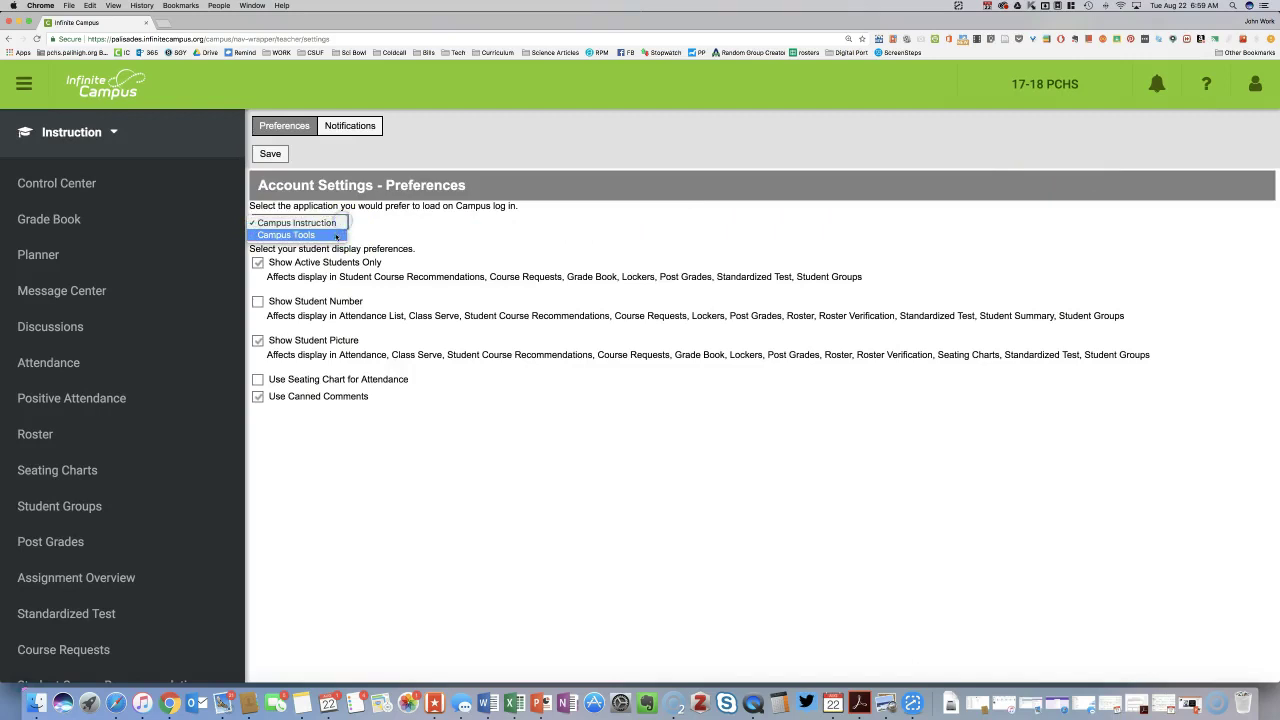
left_click(337, 223)
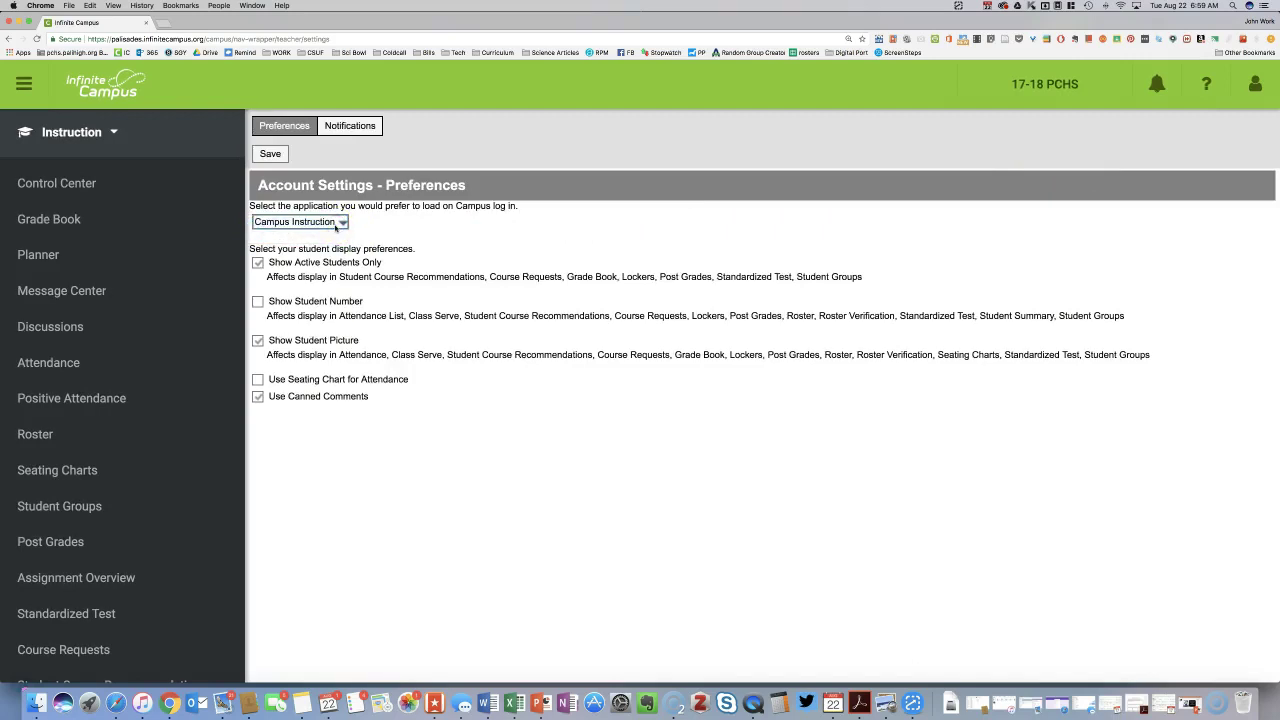
left_click(257, 262)
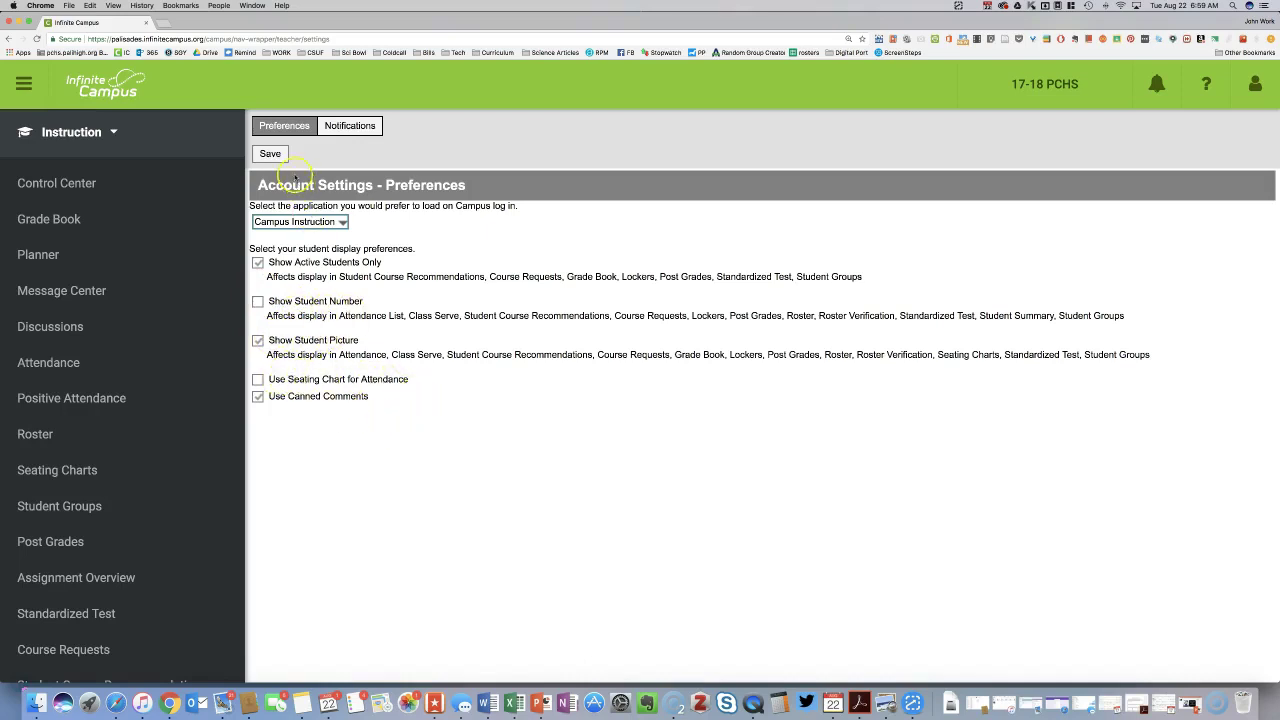
left_click(272, 156)
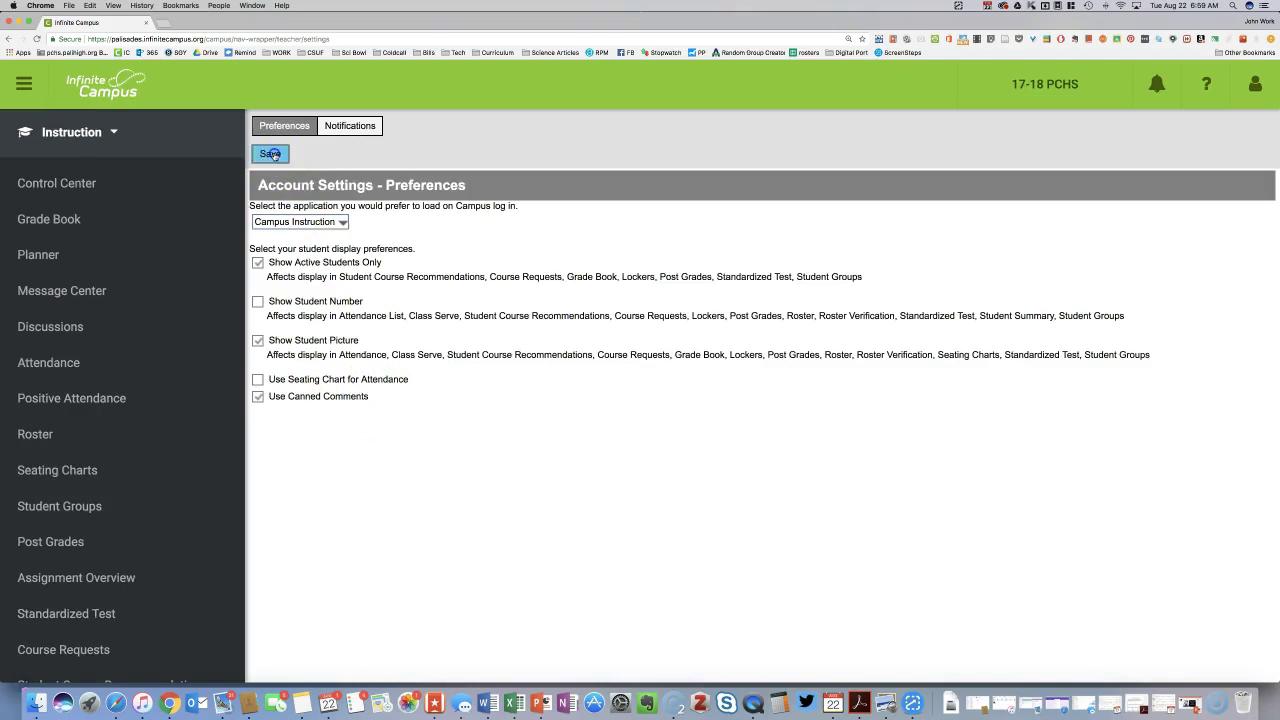